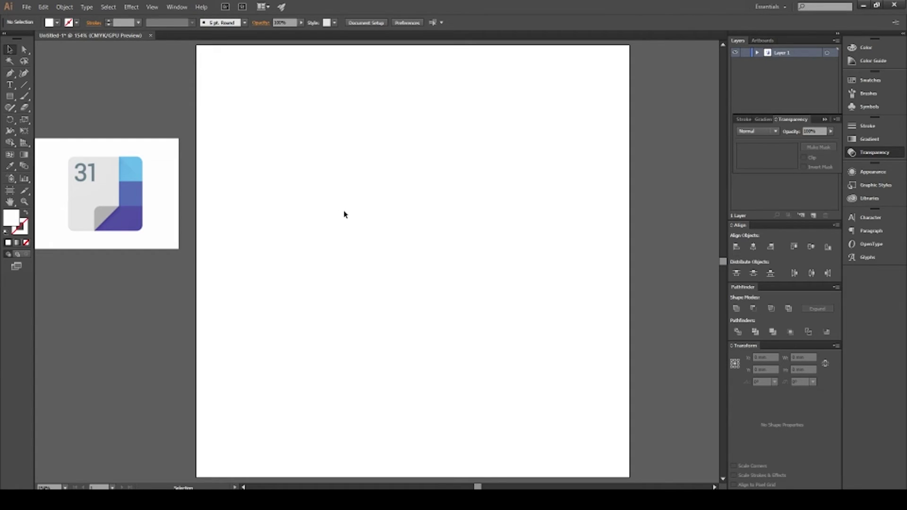
# - Draw a rectangle about 110 mm wide and 21 mm high near the artboard's upper edge and fill it with the logo's light blue
pyautogui.moveTo(303, 93); pyautogui.dragTo(531, 137)
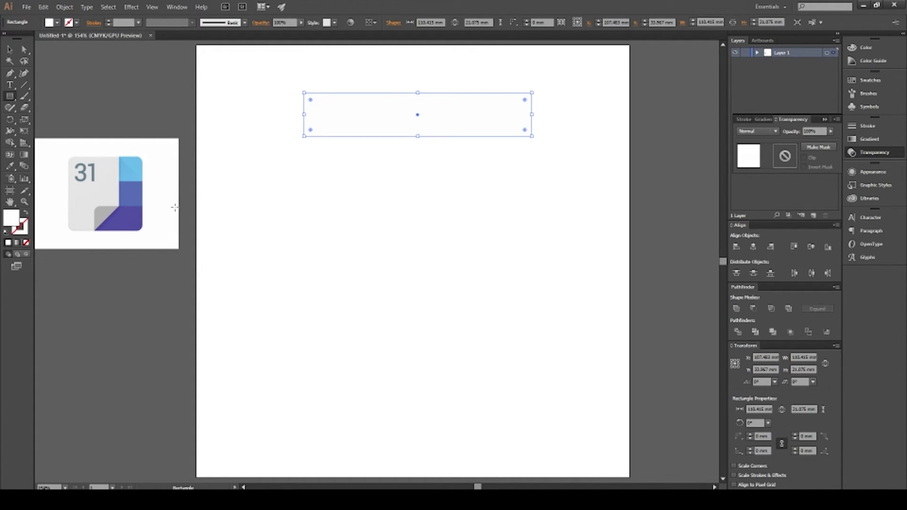
pyautogui.click(9, 49)
pyautogui.click(275, 218)
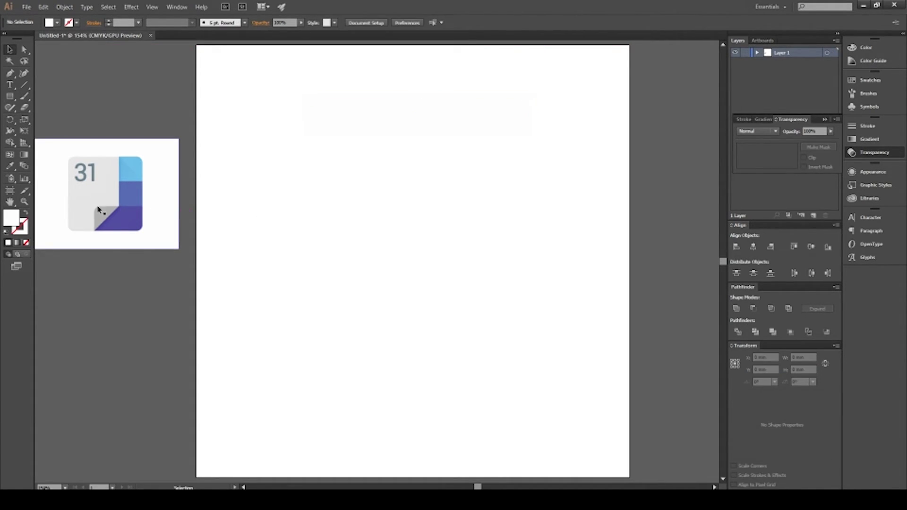
pyautogui.moveTo(212, 77); pyautogui.dragTo(473, 192)
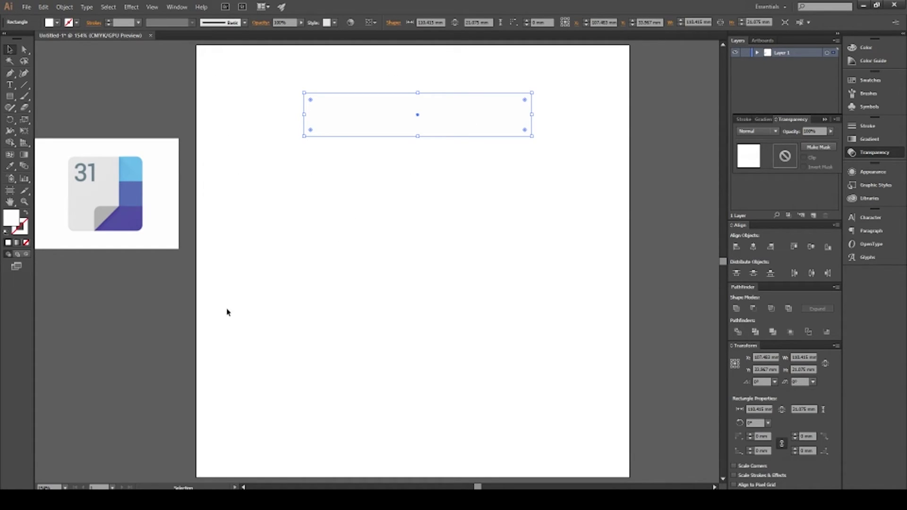
pyautogui.press('i')
pyautogui.click(136, 166)
pyautogui.press('v')
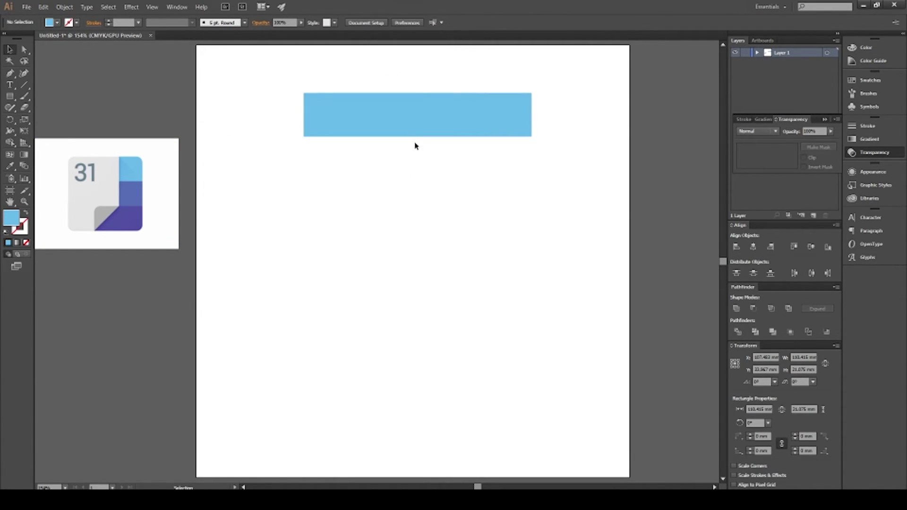
# - Duplicate the bar twice downward with even gaps, filling the second with the logo's medium blue and the third with its purple
pyautogui.moveTo(384, 119); pyautogui.dragTo(358, 220)
pyautogui.press('i')
pyautogui.click(136, 190)
pyautogui.press('v')
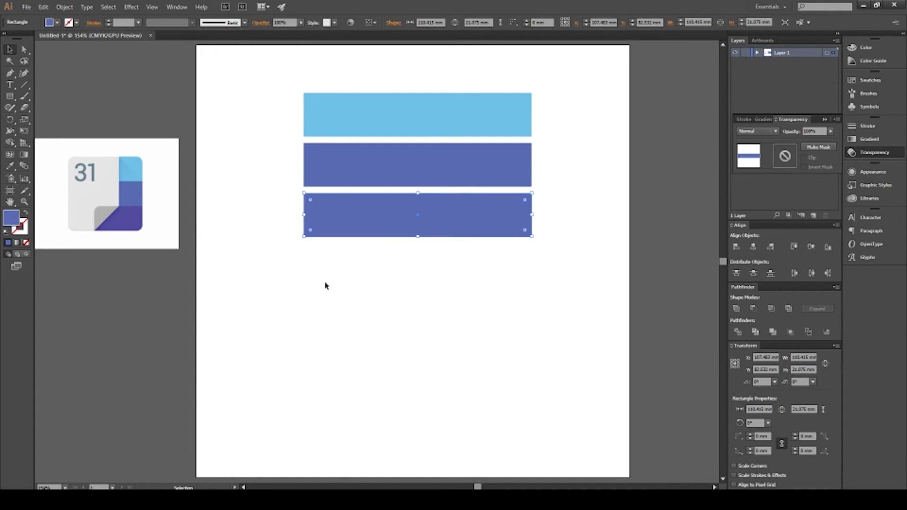
pyautogui.press('i')
pyautogui.click(134, 218)
pyautogui.press('v')
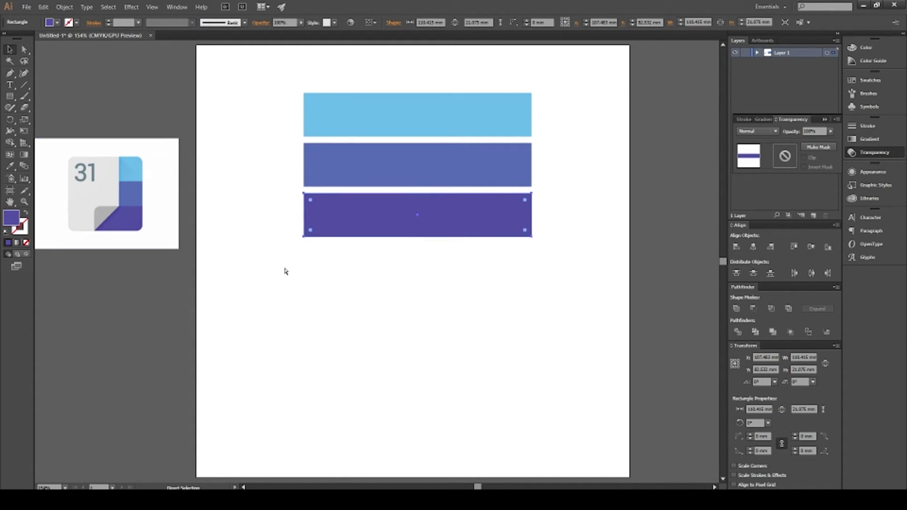
# - Repeat the duplication of the purple bar downward until the column has nine evenly spaced bars
pyautogui.hotkey('ctrl', 'd')
pyautogui.hotkey('ctrl', 'd')
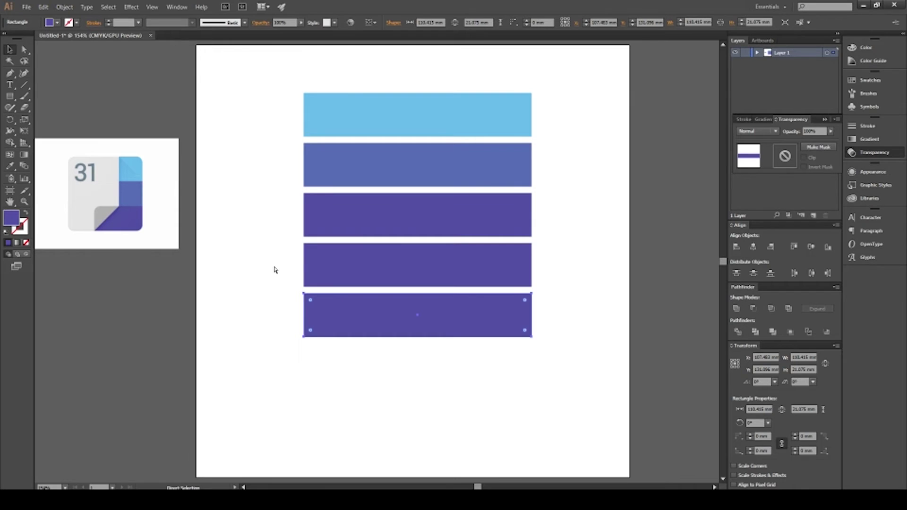
pyautogui.hotkey('ctrl', 'd')
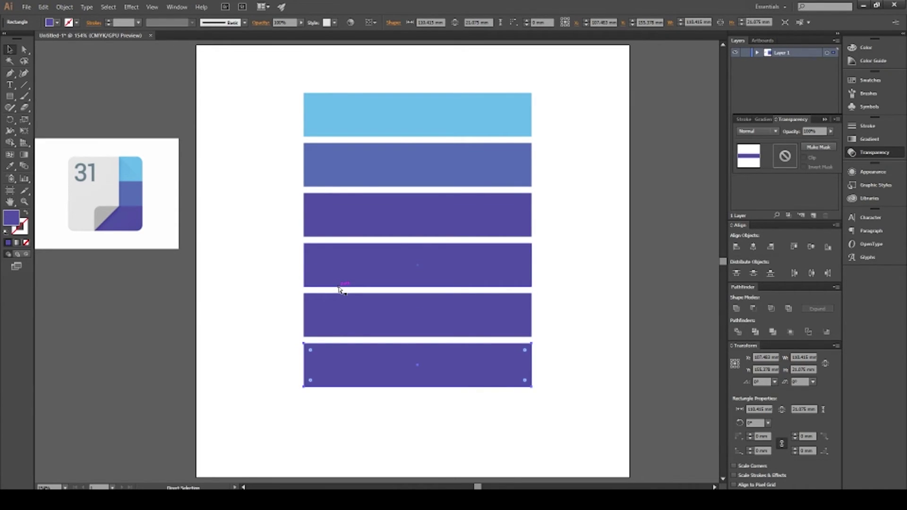
pyautogui.hotkey('ctrl', 'd')
pyautogui.hotkey('ctrl', 'd')
pyautogui.scroll(-4, 345, 296)
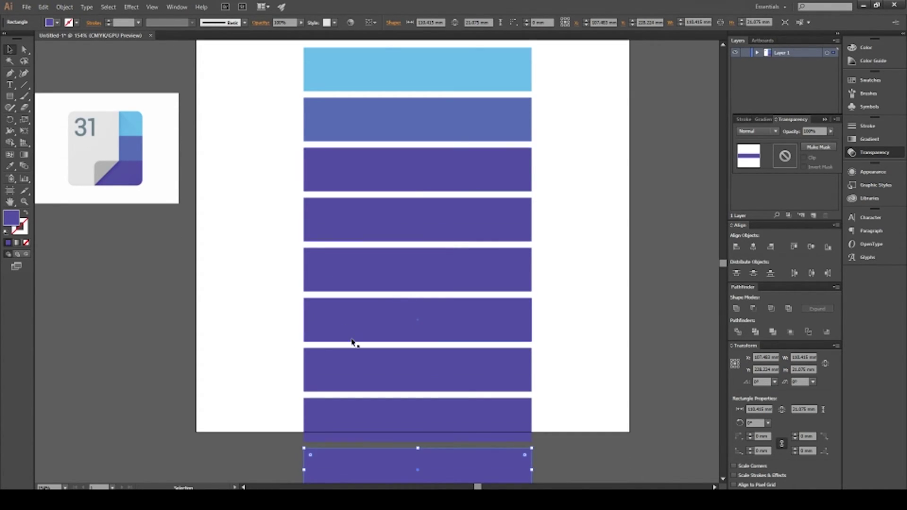
pyautogui.scroll(12, 587, 451)
# - Scale all nine bars down to a column about 51 mm wide and place a copy of it on the artboard's right half
pyautogui.hotkey('ctrl', 'a')
pyautogui.scroll(-12, 423, 378)
pyautogui.moveTo(417, 423); pyautogui.dragTo(318, 160)
pyautogui.scroll(6, 401, 259)
pyautogui.moveTo(348, 162); pyautogui.dragTo(509, 158)
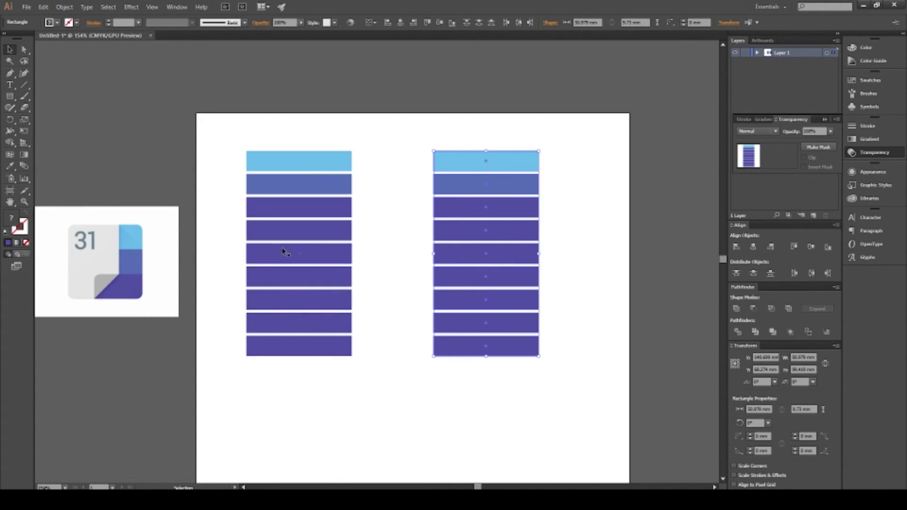
# - Stretch both bar columns downward to about 179 mm tall, nearly reaching the artboard's lower edge
pyautogui.hotkey('ctrl', '1')
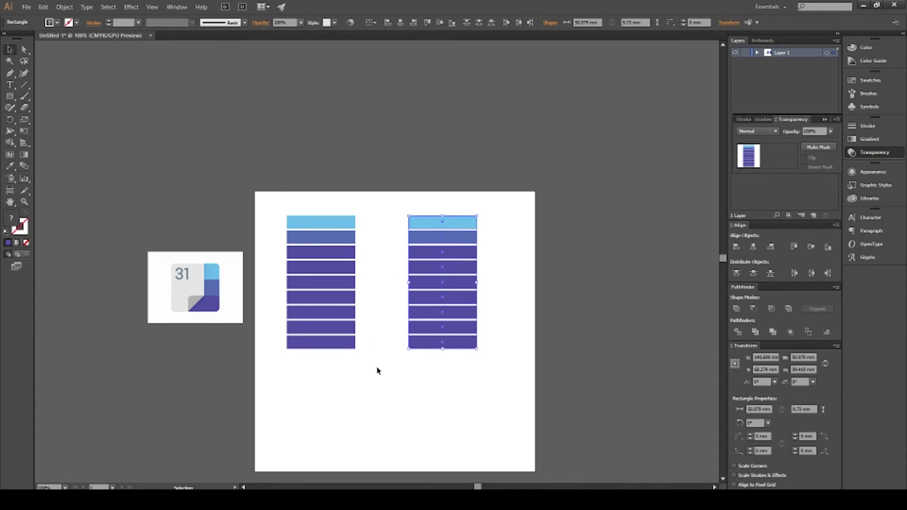
pyautogui.click(330, 289)
pyautogui.moveTo(322, 349); pyautogui.dragTo(323, 455)
pyautogui.click(446, 344)
pyautogui.moveTo(442, 349); pyautogui.dragTo(446, 455)
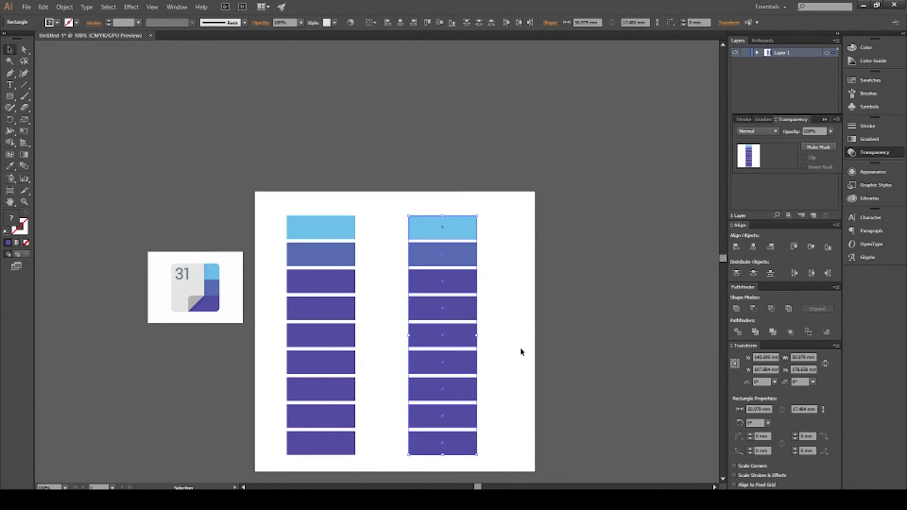
pyautogui.click(496, 344)
# - Recolor the fourth and seventh bars of both columns with the light blue of the first bar
pyautogui.click(348, 254)
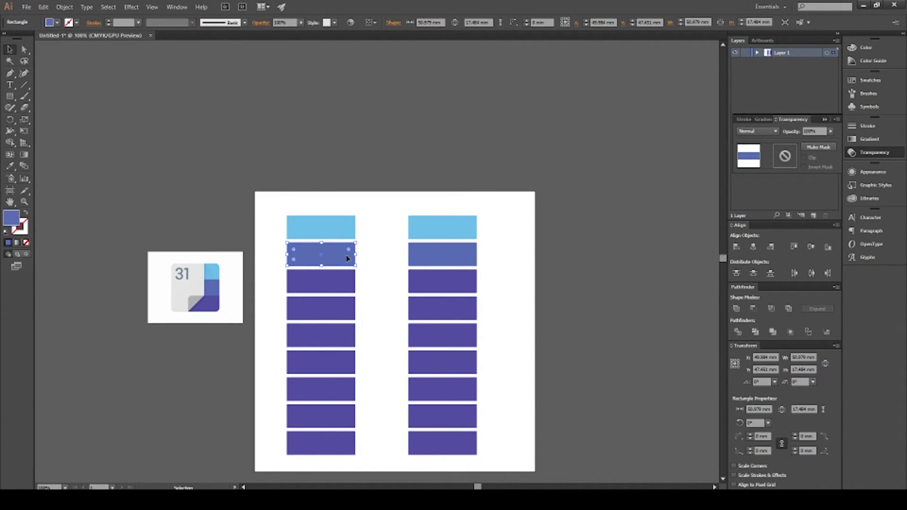
pyautogui.click(330, 303)
pyautogui.press('a')
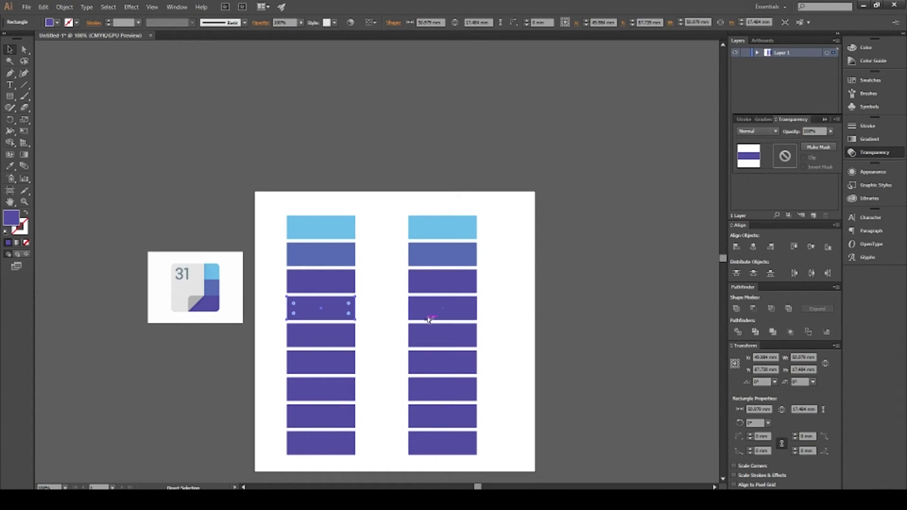
pyautogui.press('v')
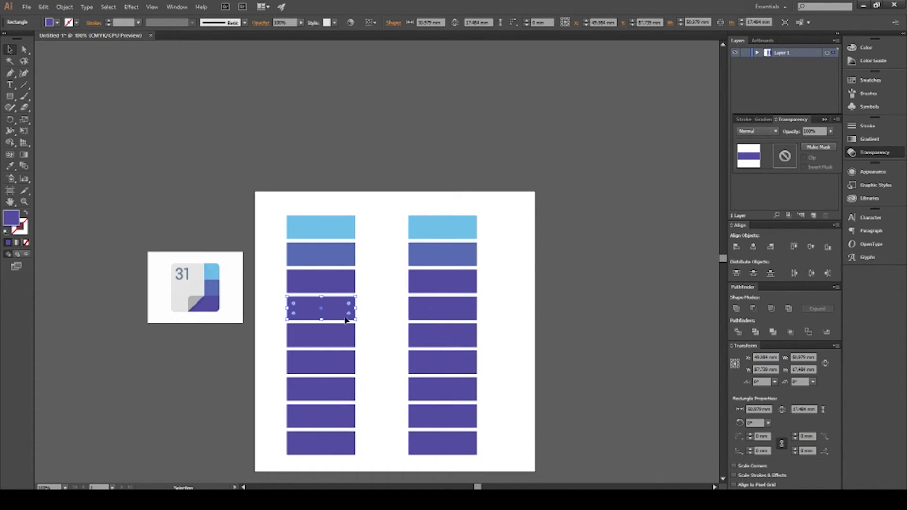
pyautogui.keyDown('shift'); pyautogui.click(333, 392); pyautogui.keyUp('shift')
pyautogui.keyDown('shift'); pyautogui.click(419, 306); pyautogui.keyUp('shift')
pyautogui.keyDown('shift'); pyautogui.click(432, 399); pyautogui.keyUp('shift')
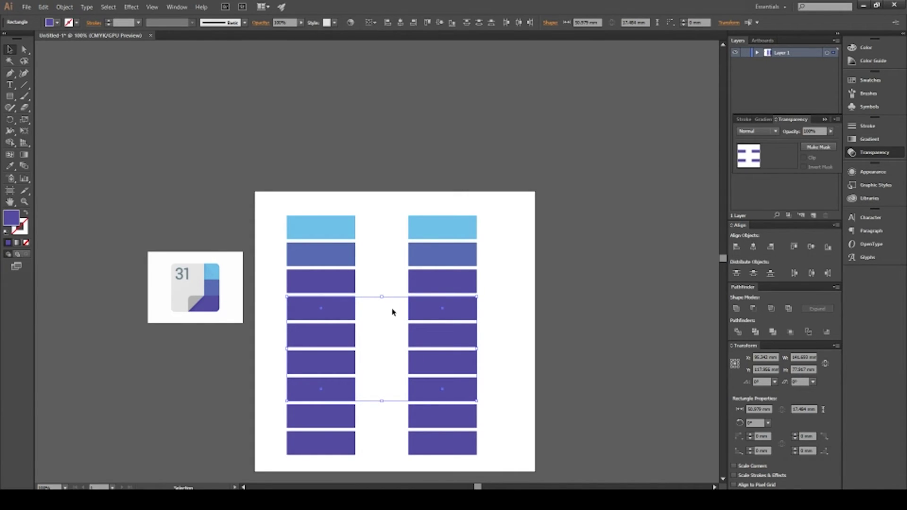
pyautogui.press('i')
pyautogui.click(447, 236)
pyautogui.press('v')
# - Recolor the fifth and eighth bars of both columns with the medium blue of the second bar
pyautogui.hotkey('ctrl', 'shift', 'a')
pyautogui.click(326, 258)
pyautogui.click(338, 340)
pyautogui.keyDown('shift'); pyautogui.click(423, 339); pyautogui.keyUp('shift')
pyautogui.keyDown('shift'); pyautogui.click(418, 415); pyautogui.keyUp('shift')
pyautogui.keyDown('shift'); pyautogui.click(336, 420); pyautogui.keyUp('shift')
pyautogui.press('i')
pyautogui.click(331, 251)
pyautogui.press('v')
pyautogui.click(643, 293)
pyautogui.click(339, 285)
pyautogui.click(554, 347)
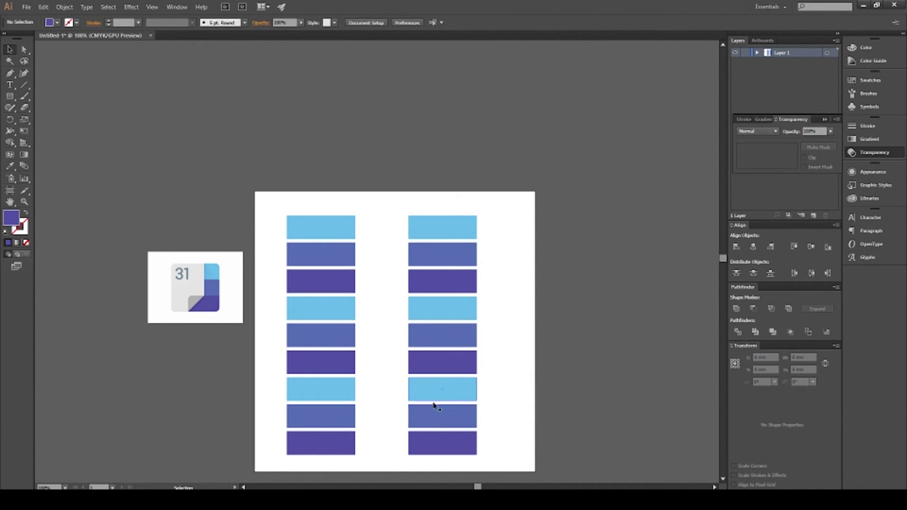
# - Draw a strip about 16 by 179 mm along the first column's left edge, round its corners about 4.6 mm and fill it with the logo's light grey
pyautogui.scroll(1, 366, 400)
pyautogui.scroll(-1, 371, 395)
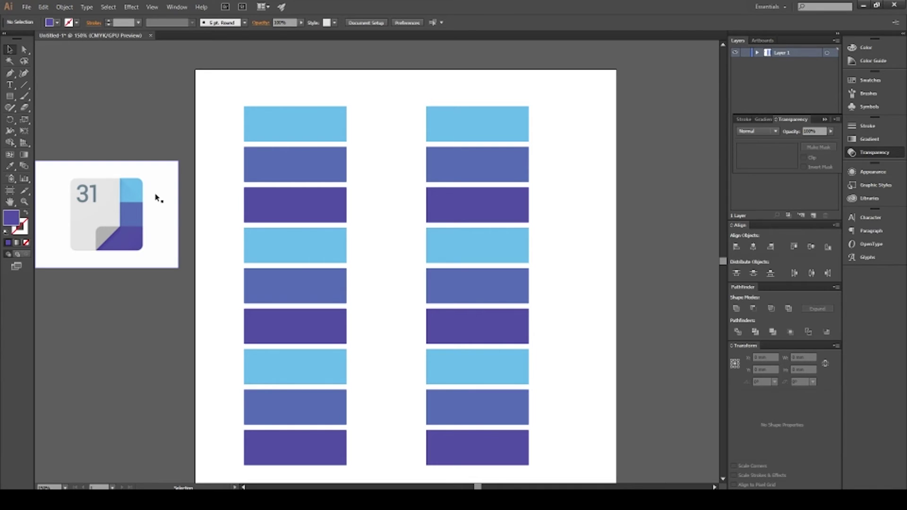
pyautogui.press('m')
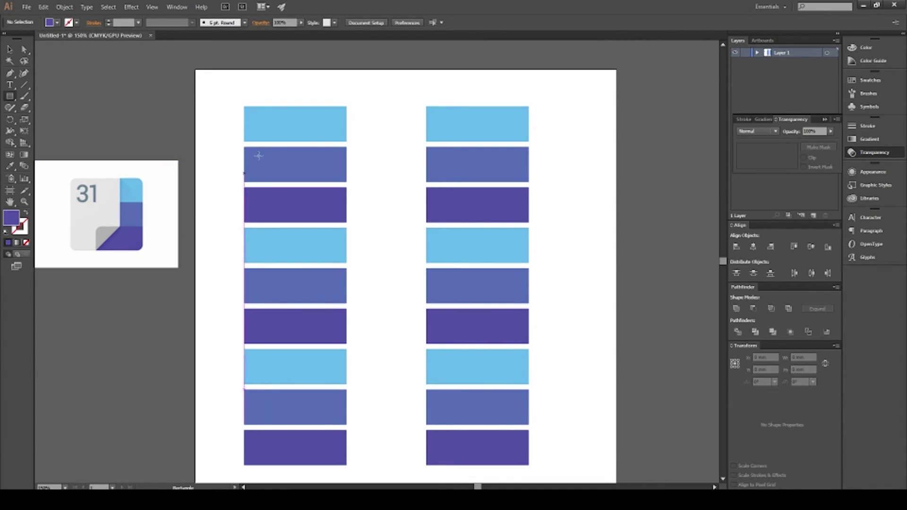
pyautogui.moveTo(244, 107); pyautogui.dragTo(277, 465)
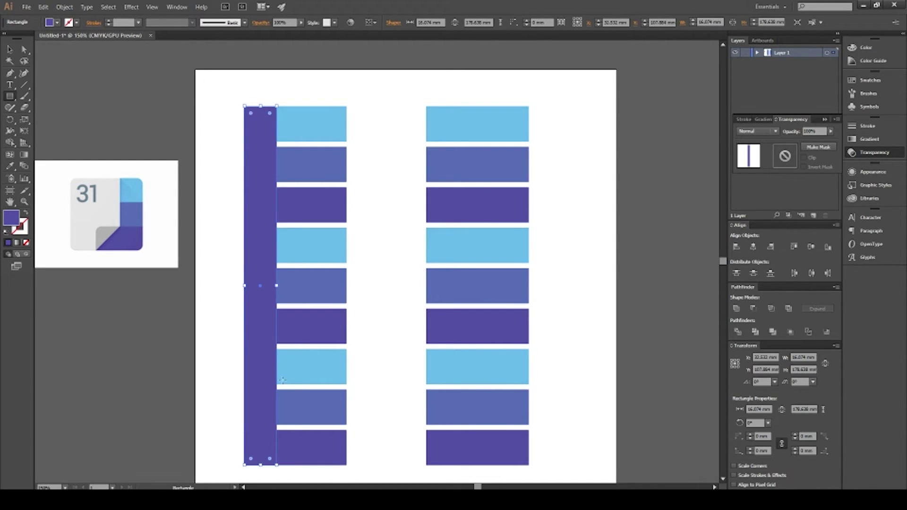
pyautogui.moveTo(253, 117); pyautogui.dragTo(253, 121)
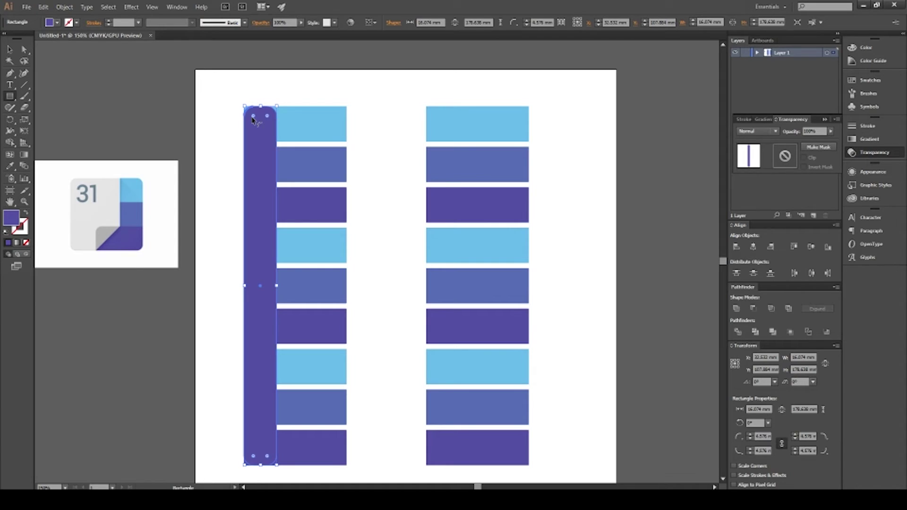
pyautogui.press('i')
pyautogui.click(85, 225)
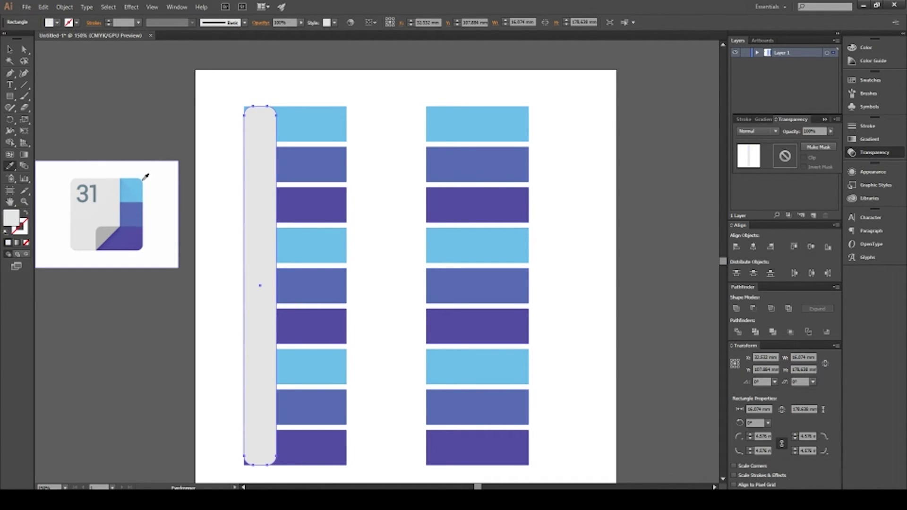
# - Move the grey strip slightly left so its rounded corners extend past the first column's bars
pyautogui.press('v')
pyautogui.click(193, 112)
pyautogui.click(266, 173)
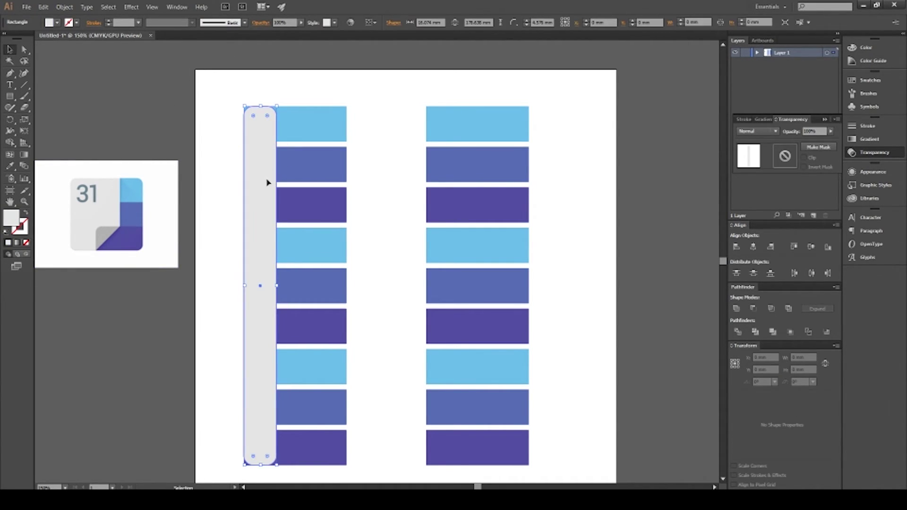
pyautogui.moveTo(260, 185); pyautogui.dragTo(250, 185)
pyautogui.click(193, 134)
pyautogui.click(253, 181)
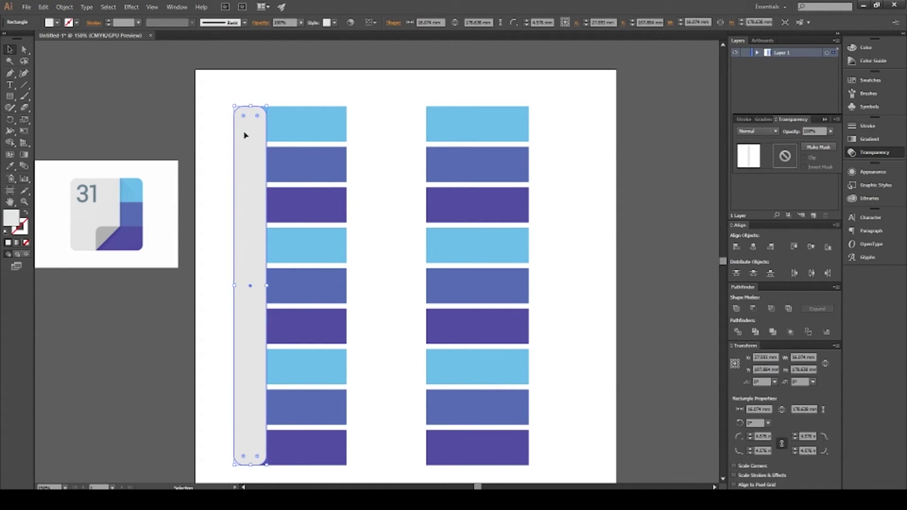
# - Set the corner radius of the grey strip's upper and lower right corners to 0
pyautogui.press('a')
pyautogui.click(257, 118)
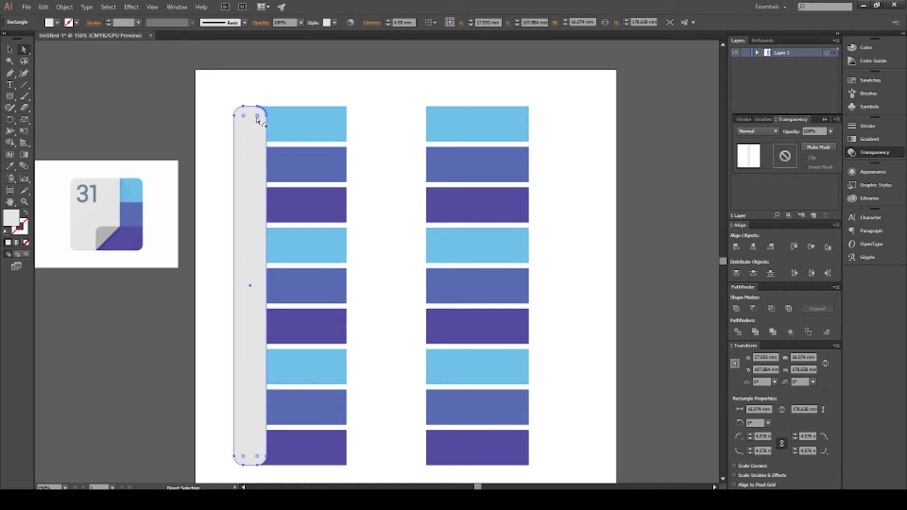
pyautogui.doubleClick(257, 121)
pyautogui.write('0')
pyautogui.press('Return')
pyautogui.doubleClick(257, 457)
pyautogui.write('0')
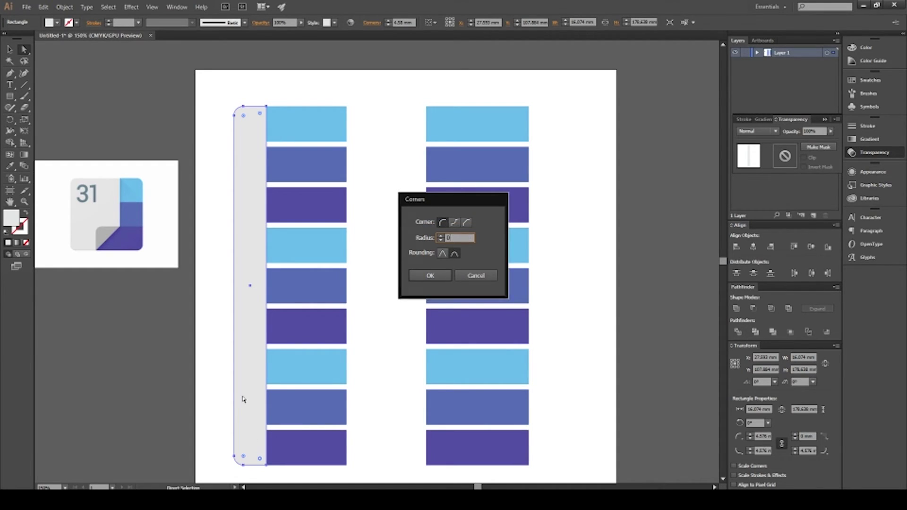
pyautogui.press('Return')
# - Copy the grey strip horizontally onto the left edge of the second column
pyautogui.press('v')
pyautogui.moveTo(249, 393); pyautogui.dragTo(426, 394)
pyautogui.click(163, 362)
# - Add the text 31 between the tops of the two columns and set its font to Roboto Bold
pyautogui.press('t')
pyautogui.moveTo(369, 106); pyautogui.dragTo(411, 142)
pyautogui.write('31')
pyautogui.hotkey('ctrl', 'a')
pyautogui.click(336, 22)
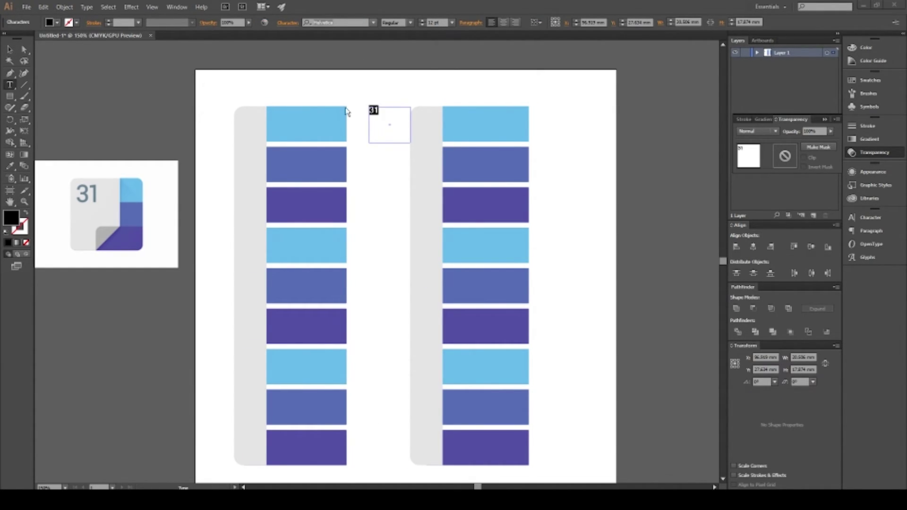
pyautogui.write('h')
pyautogui.press('BackSpace')
pyautogui.write('r')
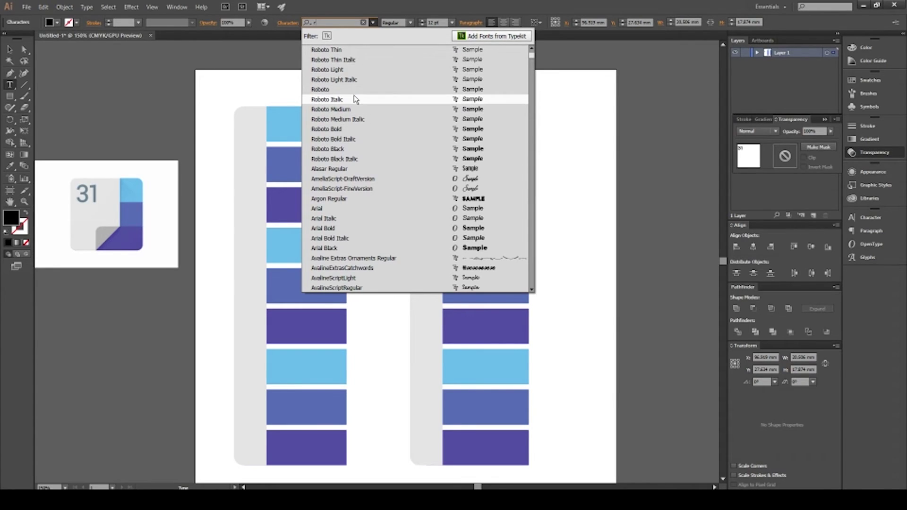
pyautogui.click(338, 130)
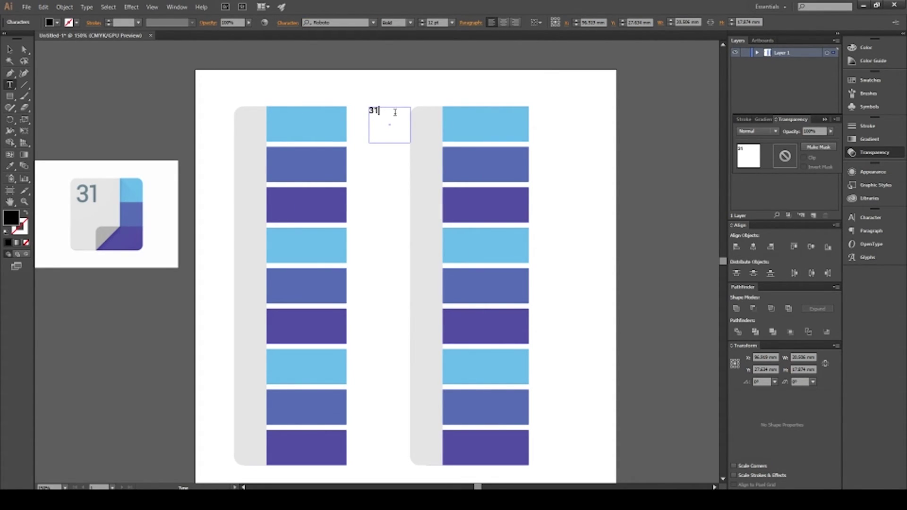
# - Increase the font size of the 31 text to 20 pt
pyautogui.click(421, 21)
pyautogui.click(421, 21)
pyautogui.click(422, 21)
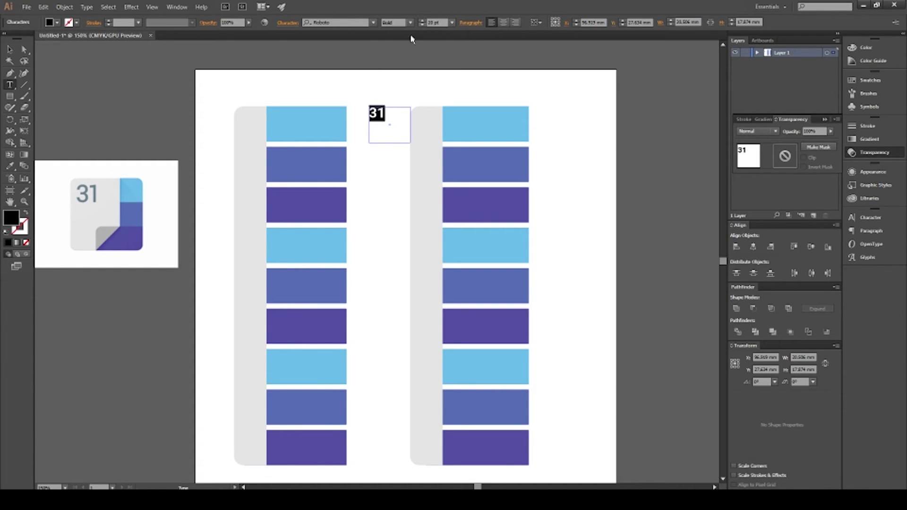
pyautogui.click(10, 52)
pyautogui.click(152, 88)
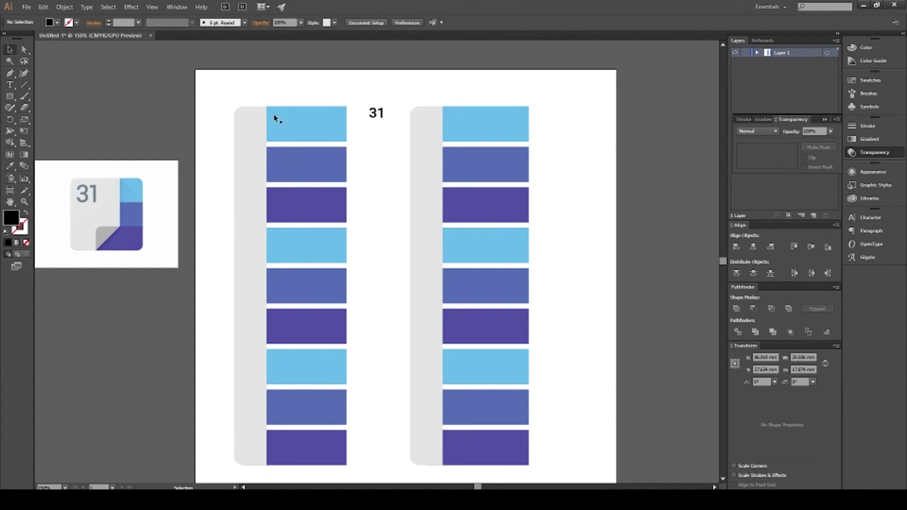
# - Color the 31 text with the grey-blue of the logo's number
pyautogui.click(384, 123)
pyautogui.doubleClick(385, 113)
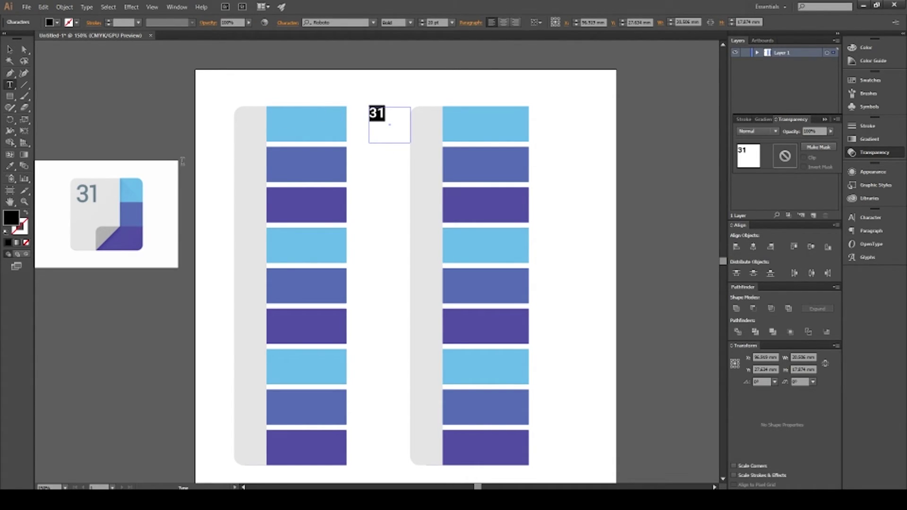
pyautogui.press('Escape')
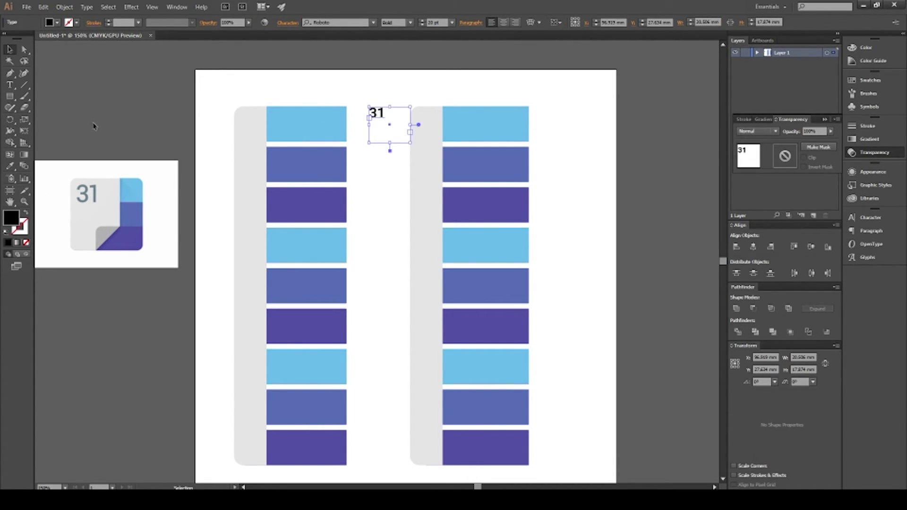
pyautogui.press('i')
pyautogui.click(97, 194)
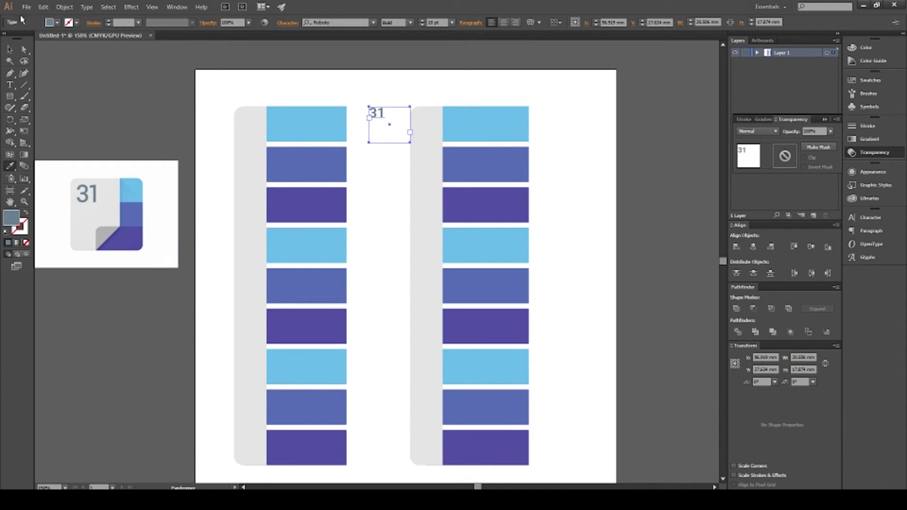
# - Place one 31 label at the top of each column's grey strip
pyautogui.click(10, 50)
pyautogui.click(395, 126)
pyautogui.moveTo(379, 119); pyautogui.dragTo(429, 122)
pyautogui.click(381, 95)
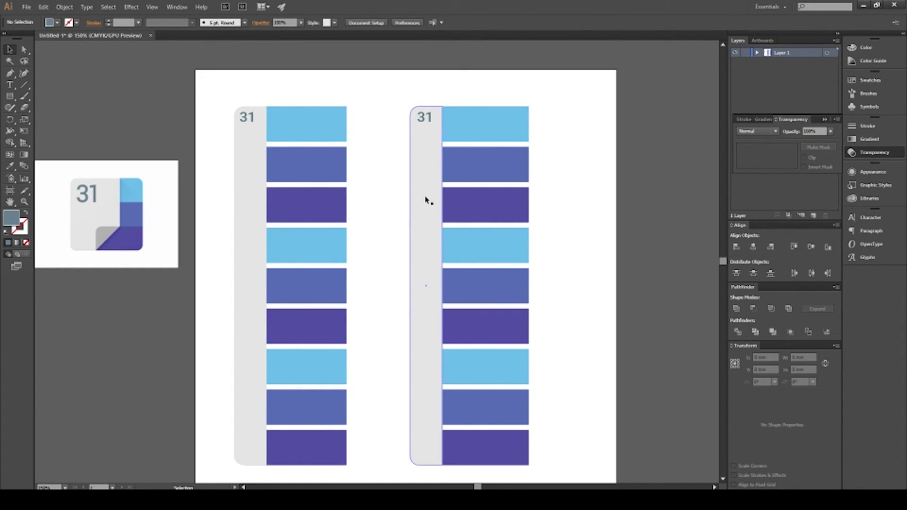
# - Change the first column's 31 label to 16
pyautogui.doubleClick(259, 117)
pyautogui.moveTo(259, 118); pyautogui.dragTo(223, 116)
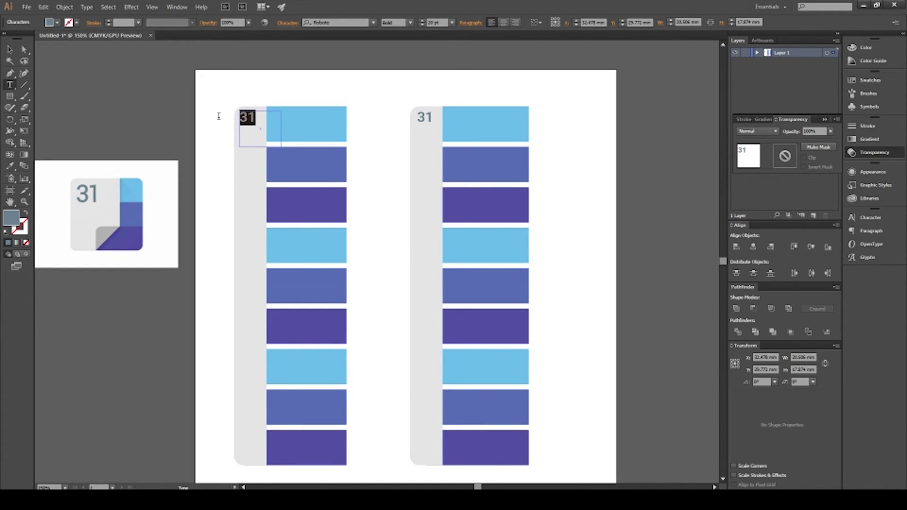
pyautogui.write('16')
pyautogui.press('Escape')
pyautogui.click(378, 123)
# - Delete the 31 label from the second column's grey strip
pyautogui.click(424, 119)
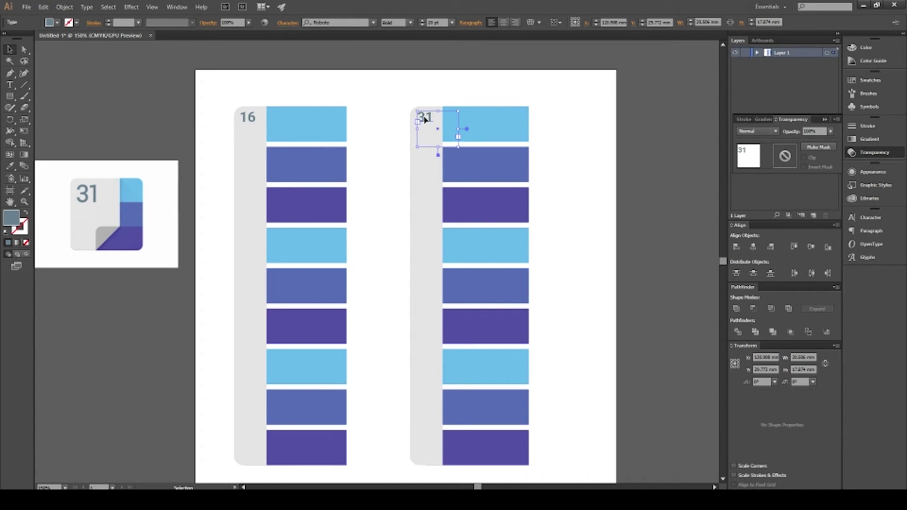
pyautogui.press('Delete')
pyautogui.click(375, 85)
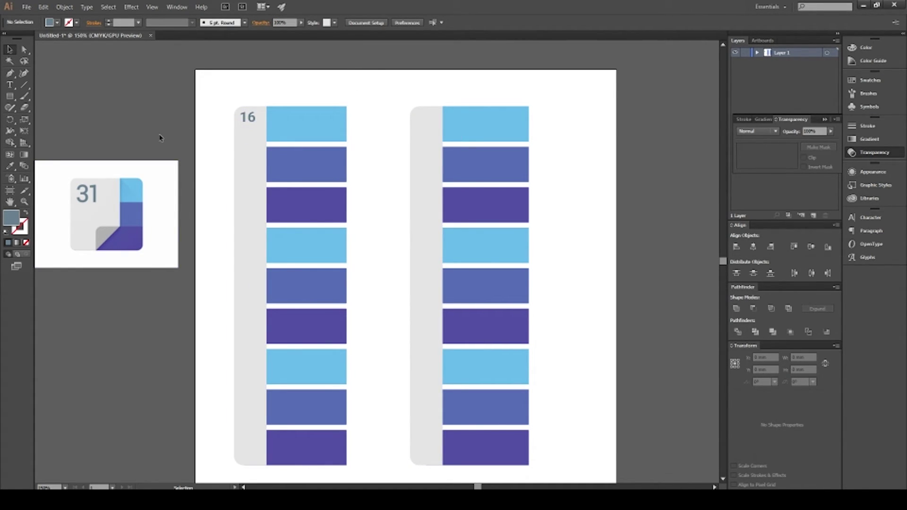
# - Move the 16 label above the first column's bars and change a copy of it beside the column to JAN
pyautogui.moveTo(251, 121); pyautogui.dragTo(326, 83)
pyautogui.click(191, 124)
pyautogui.doubleClick(379, 97)
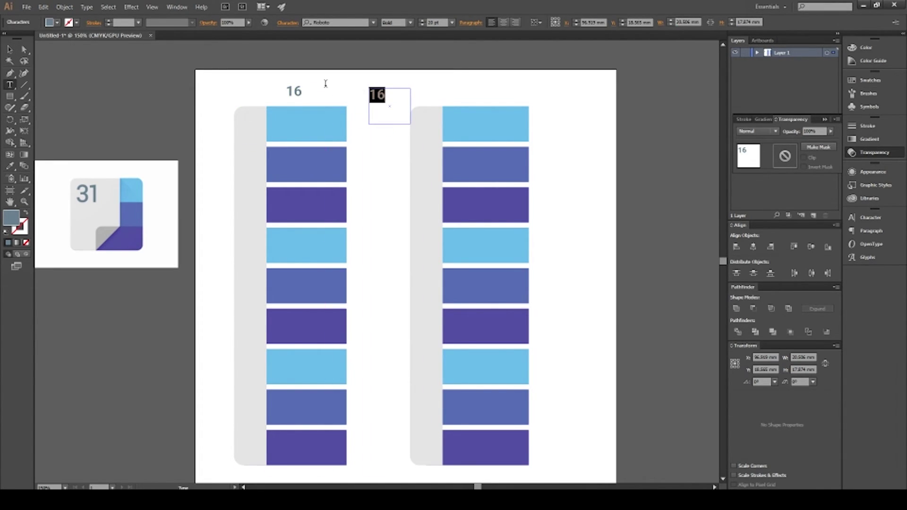
pyautogui.write('JAN')
pyautogui.click(10, 49)
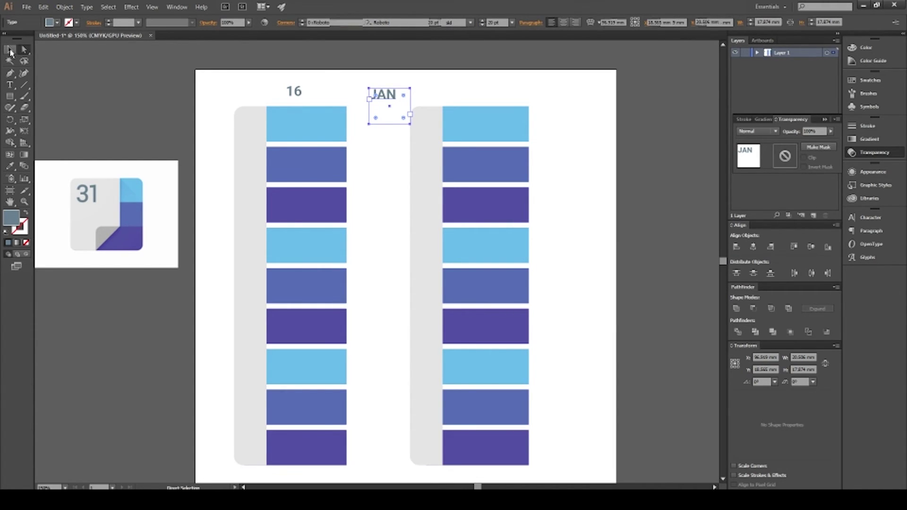
# - Place the JAN label at the top of the first grey strip with a narrower text box, and reduce its font size to 16 pt
pyautogui.moveTo(389, 101); pyautogui.dragTo(267, 151)
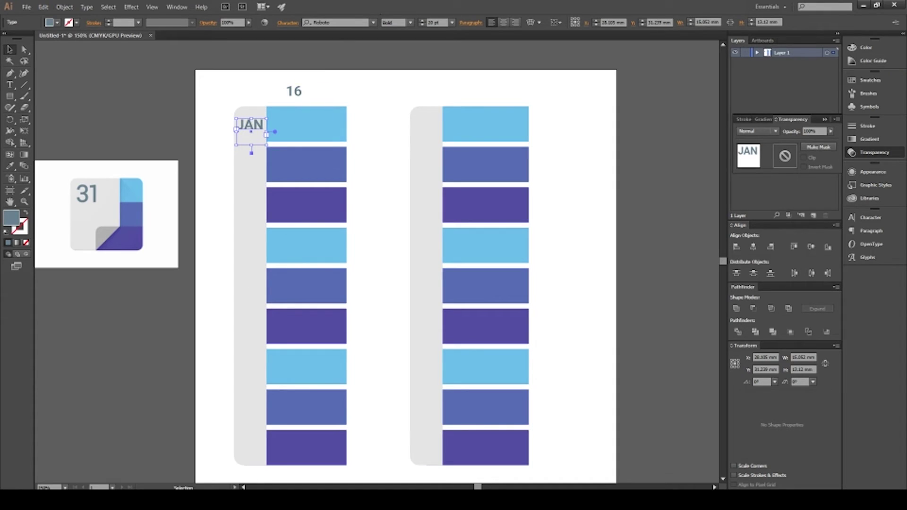
pyautogui.click(423, 25)
pyautogui.click(423, 25)
pyautogui.click(423, 26)
pyautogui.click(422, 26)
pyautogui.press('Right')
pyautogui.press('Right')
pyautogui.press('Right')
pyautogui.press('Right')
pyautogui.press('Right')
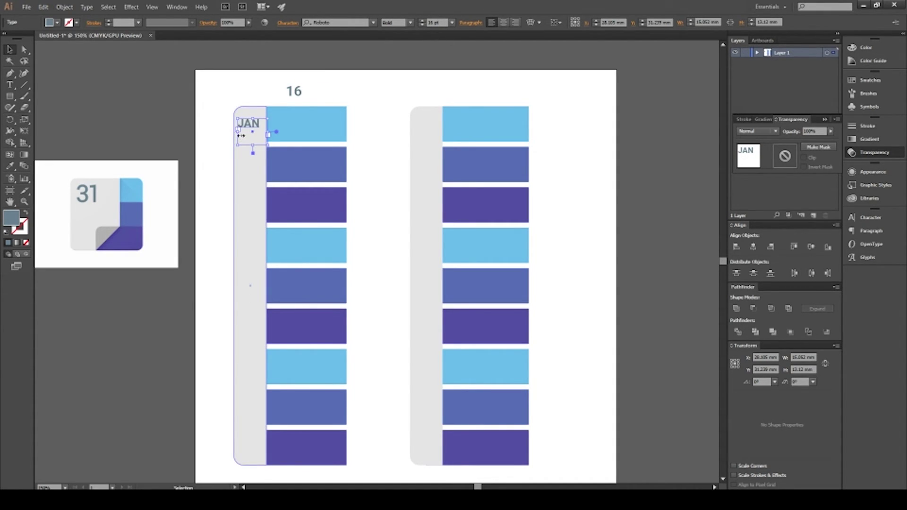
# - Duplicate the JAN label down the first grey strip so that each of the nine bars has one
pyautogui.moveTo(255, 123); pyautogui.dragTo(255, 164)
pyautogui.hotkey('ctrl', 'd')
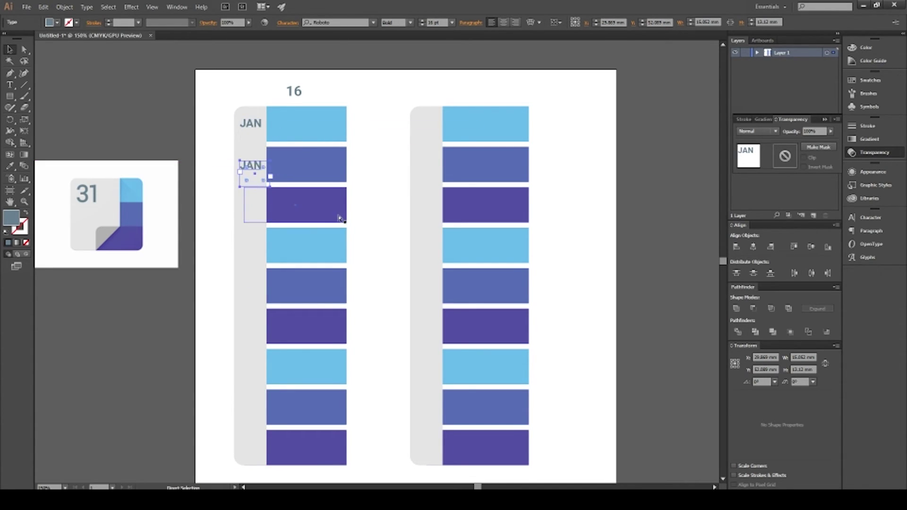
pyautogui.hotkey('ctrl', 'd')
pyautogui.hotkey('ctrl', 'd')
pyautogui.hotkey('ctrl', 'd')
pyautogui.hotkey('ctrl', 'd')
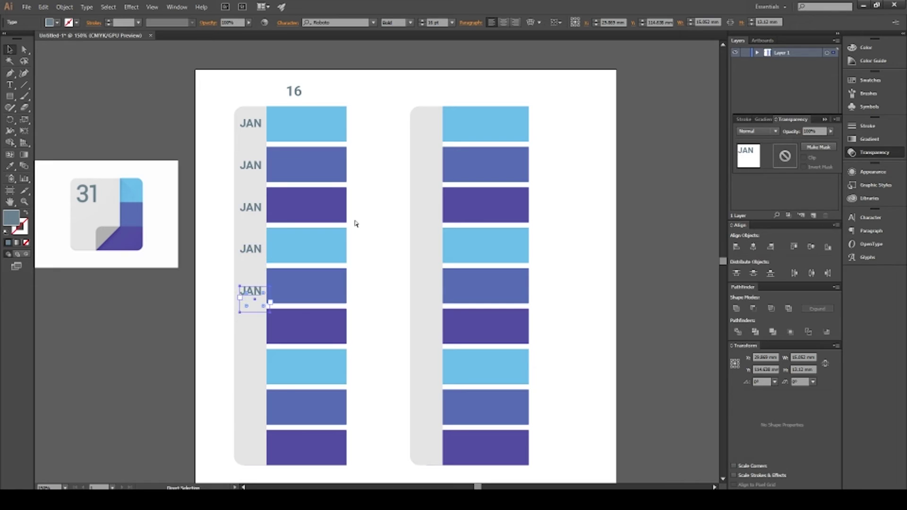
pyautogui.hotkey('ctrl', 'd')
pyautogui.hotkey('ctrl', 'd')
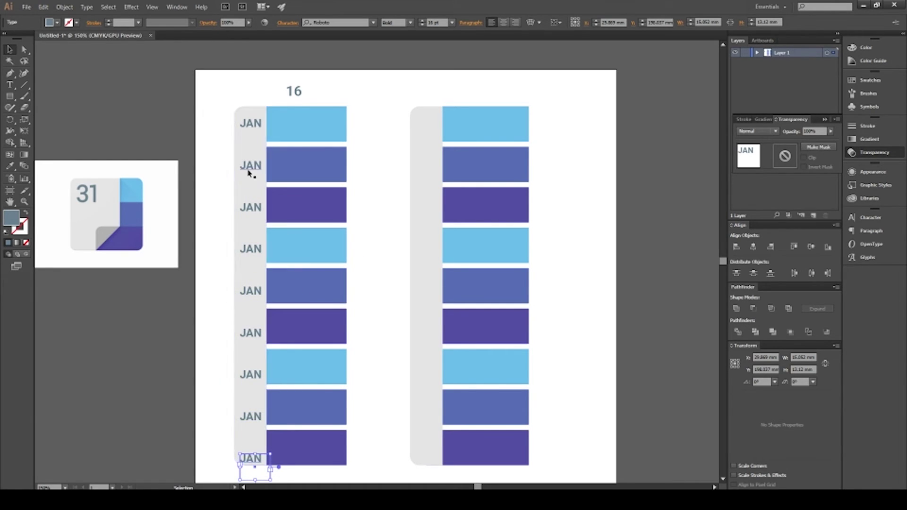
# - Nudge the third to sixth JAN labels vertically to line up with their bars
pyautogui.click(251, 167)
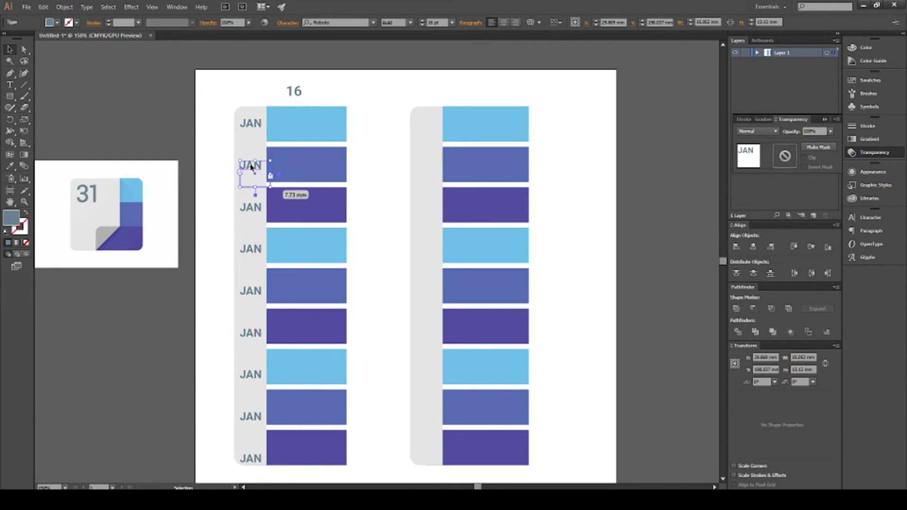
pyautogui.click(258, 205)
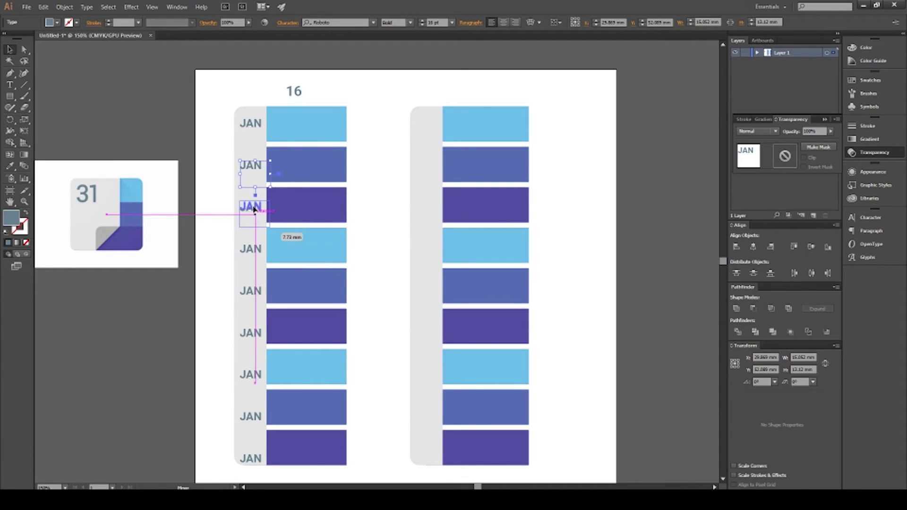
pyautogui.moveTo(256, 263); pyautogui.dragTo(256, 260)
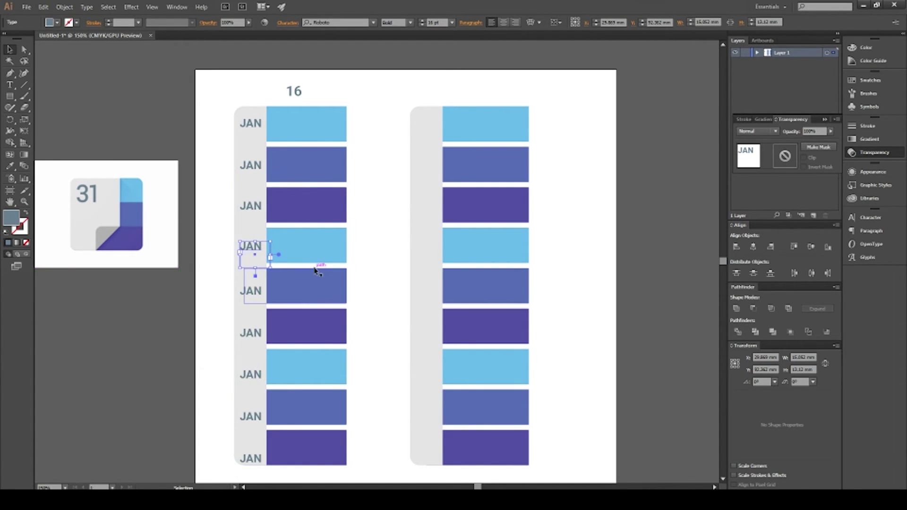
pyautogui.moveTo(268, 313); pyautogui.dragTo(260, 292)
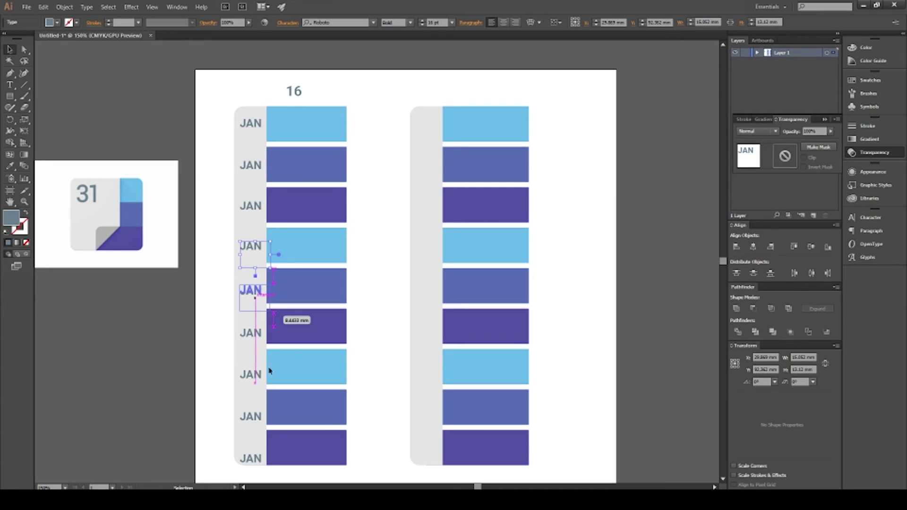
pyautogui.moveTo(255, 334); pyautogui.dragTo(255, 329)
pyautogui.click(381, 438)
pyautogui.moveTo(368, 466); pyautogui.dragTo(288, 110)
pyautogui.keyDown('shift'); pyautogui.click(300, 89); pyautogui.keyUp('shift')
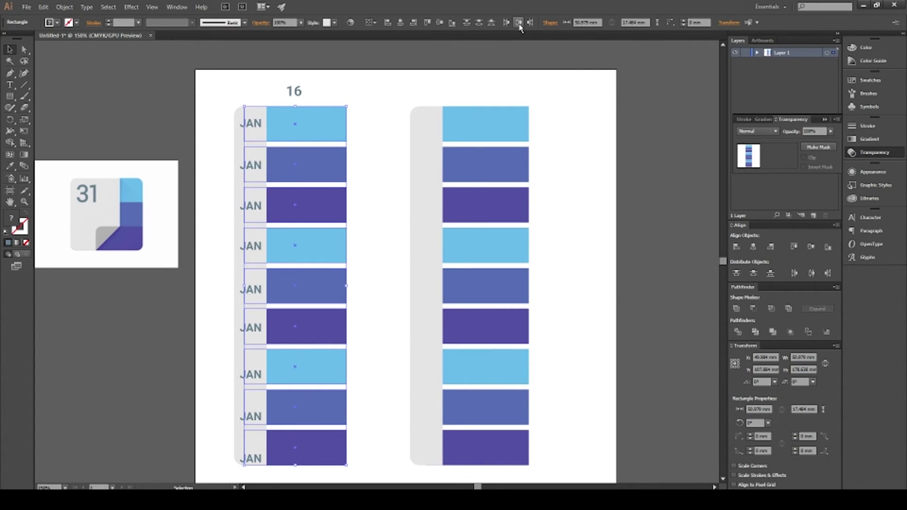
pyautogui.click(402, 235)
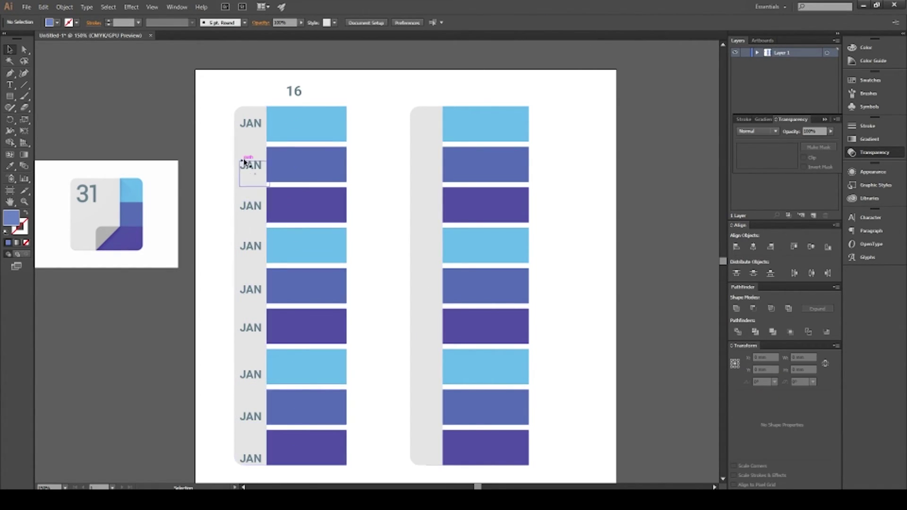
pyautogui.click(256, 127)
pyautogui.keyDown('shift'); pyautogui.click(294, 95); pyautogui.keyUp('shift')
pyautogui.click(381, 113)
pyautogui.click(258, 128)
pyautogui.keyDown('shift'); pyautogui.click(327, 133); pyautogui.keyUp('shift')
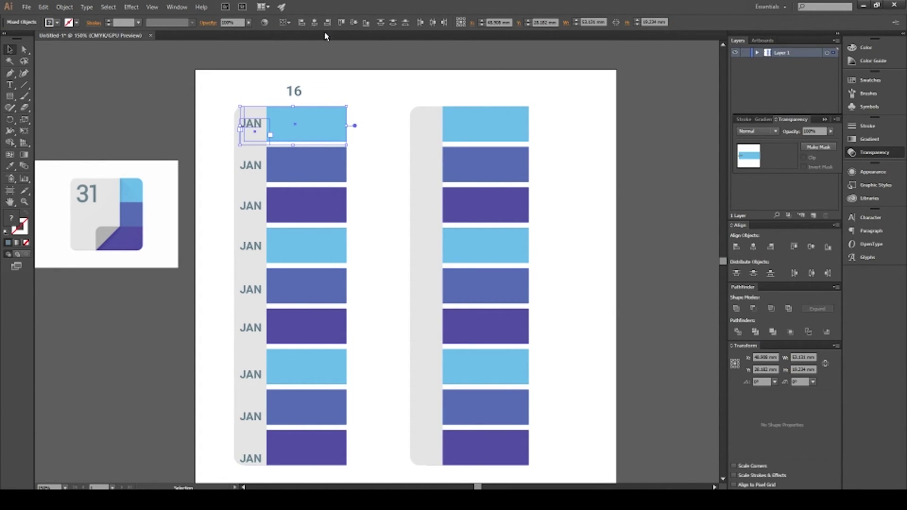
pyautogui.click(376, 177)
# - Shrink the top JAN label's text box to the height of its text and centre it vertically on the first light-blue bar
pyautogui.click(254, 124)
pyautogui.moveTo(255, 145); pyautogui.dragTo(256, 130)
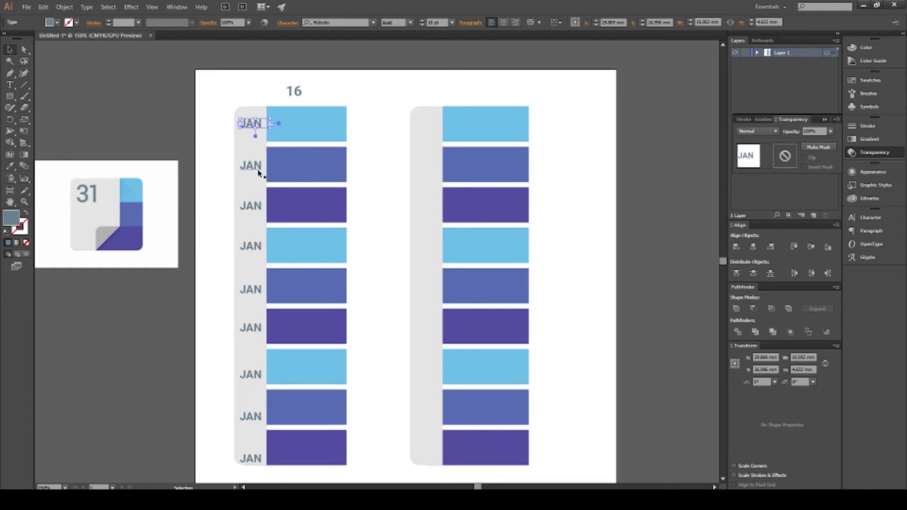
pyautogui.keyDown('shift'); pyautogui.click(317, 134); pyautogui.keyUp('shift')
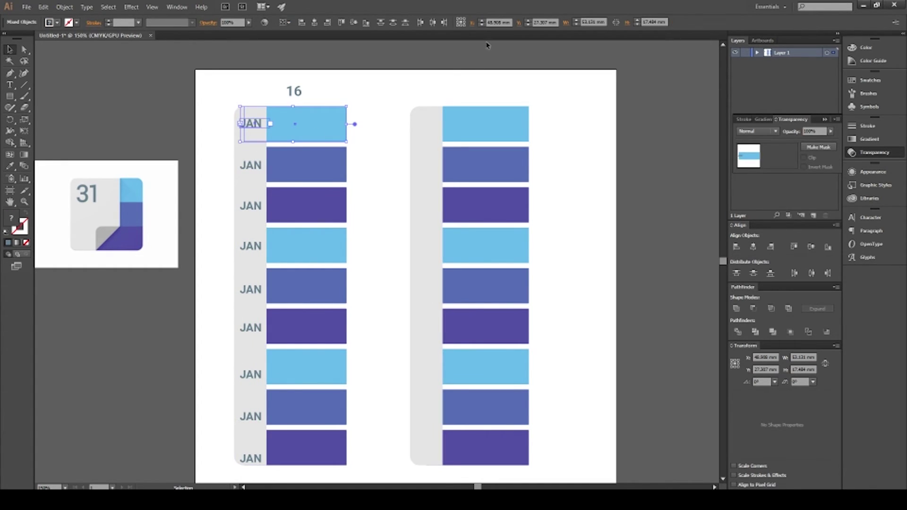
pyautogui.click(354, 24)
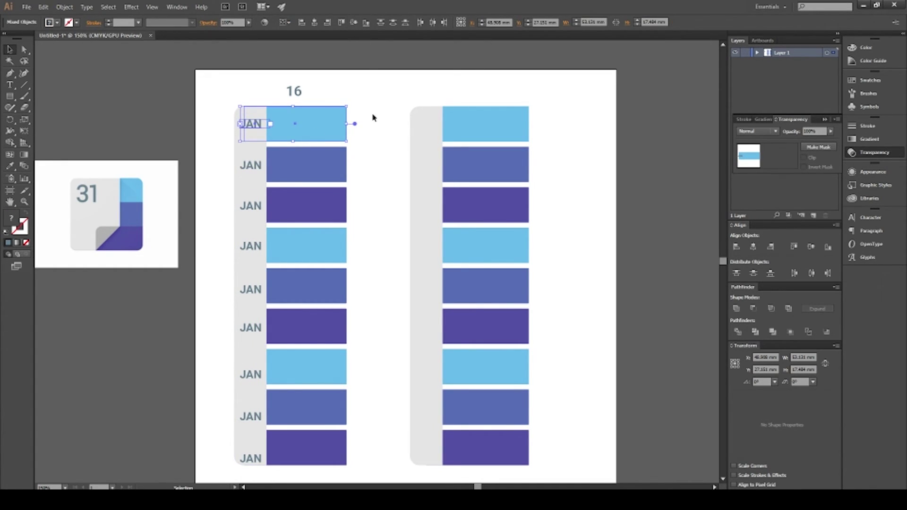
# - Delete the eight lower bars of the first column together with their JAN labels, keeping only the top row
pyautogui.moveTo(369, 115); pyautogui.dragTo(300, 458)
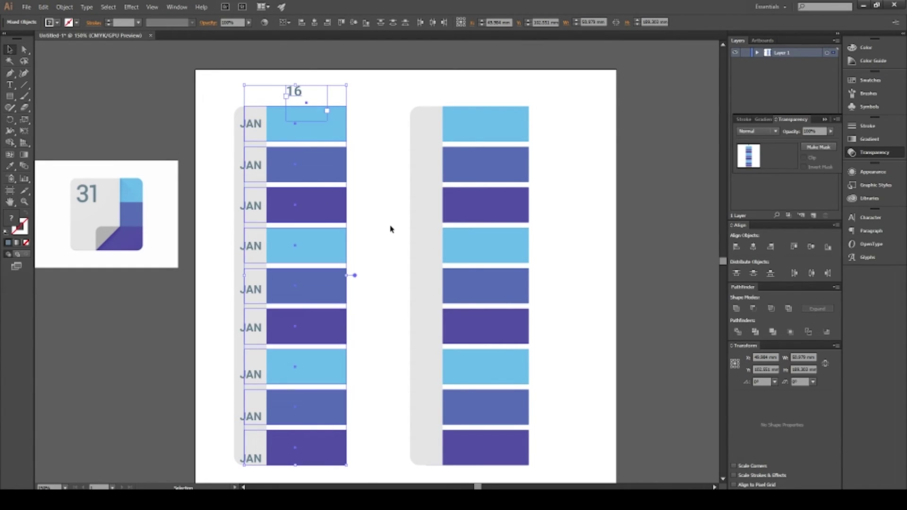
pyautogui.click(391, 230)
pyautogui.click(258, 170)
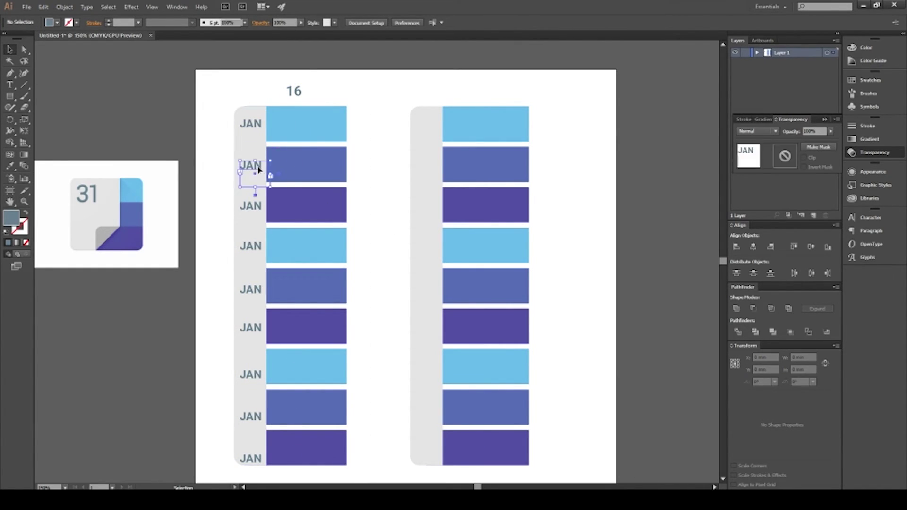
pyautogui.keyDown('shift'); pyautogui.click(304, 175); pyautogui.keyUp('shift')
pyautogui.moveTo(373, 162); pyautogui.dragTo(250, 477)
pyautogui.keyDown('shift'); pyautogui.click(238, 139); pyautogui.keyUp('shift')
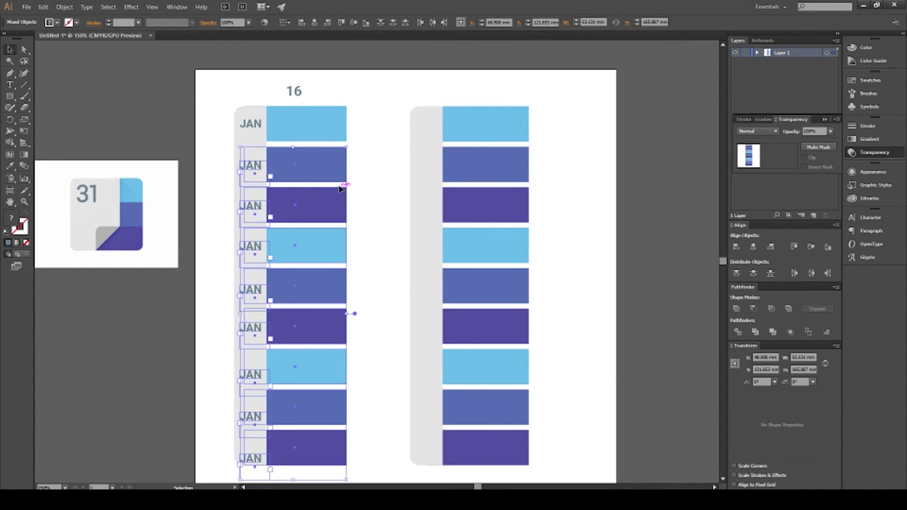
pyautogui.press('Delete')
# - Duplicate the JAN label and light-blue bar down the first column at even spacing to make six rows
pyautogui.moveTo(387, 117); pyautogui.dragTo(535, 461)
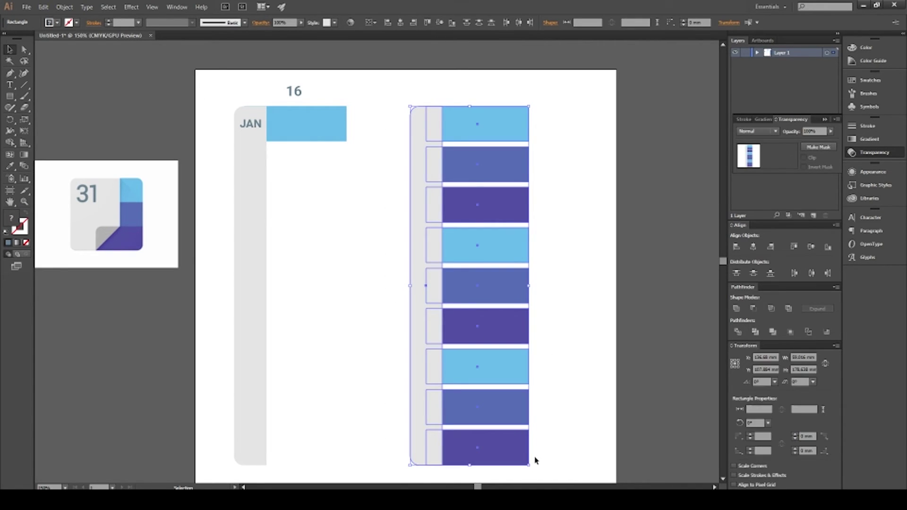
pyautogui.click(364, 277)
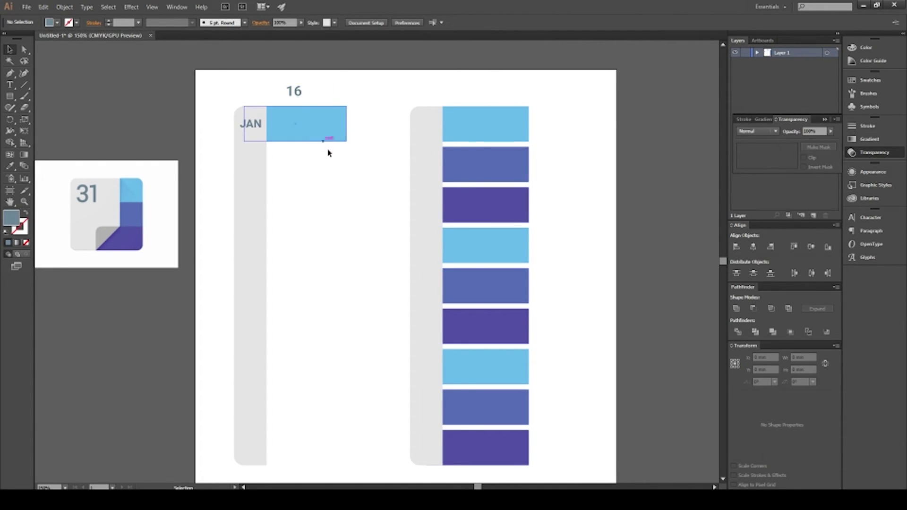
pyautogui.click(257, 126)
pyautogui.keyDown('shift'); pyautogui.click(331, 133); pyautogui.keyUp('shift')
pyautogui.moveTo(322, 129); pyautogui.dragTo(324, 171)
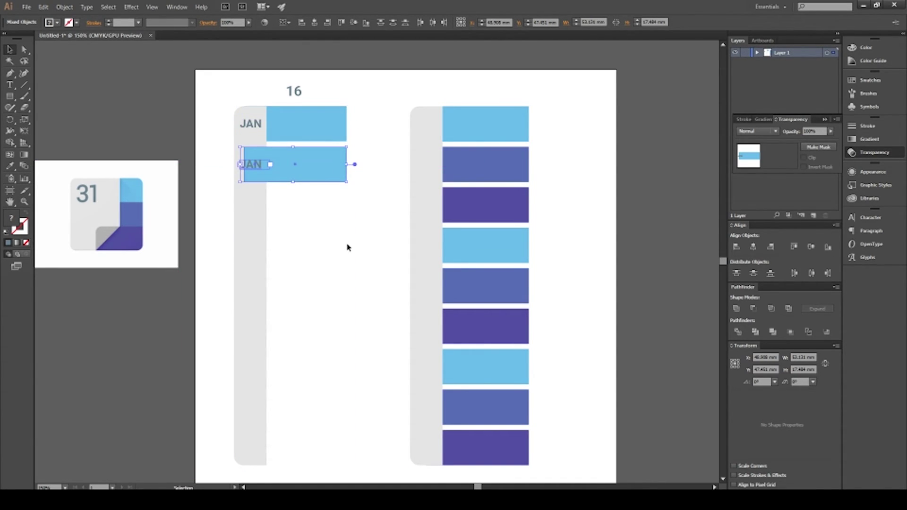
pyautogui.hotkey('ctrl', 'd')
pyautogui.hotkey('ctrl', 'd')
pyautogui.hotkey('ctrl', 'd')
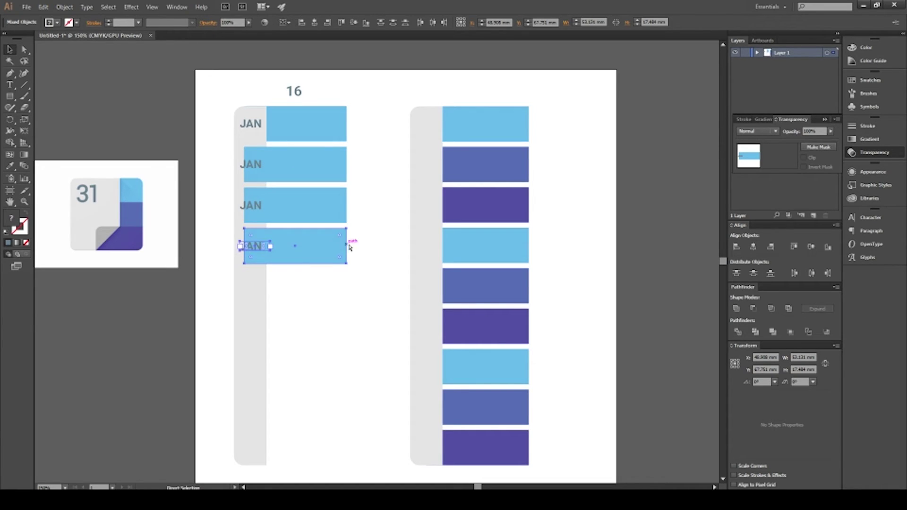
pyautogui.hotkey('ctrl', 'd')
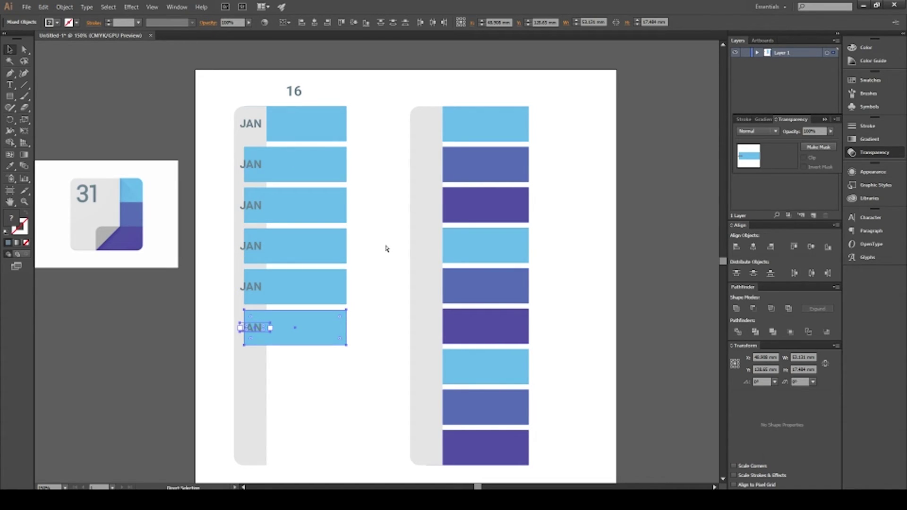
pyautogui.press('v')
pyautogui.click(390, 304)
# - Try to stretch the six rows of the first column down to the end of the grey strip
pyautogui.moveTo(323, 141); pyautogui.dragTo(323, 142)
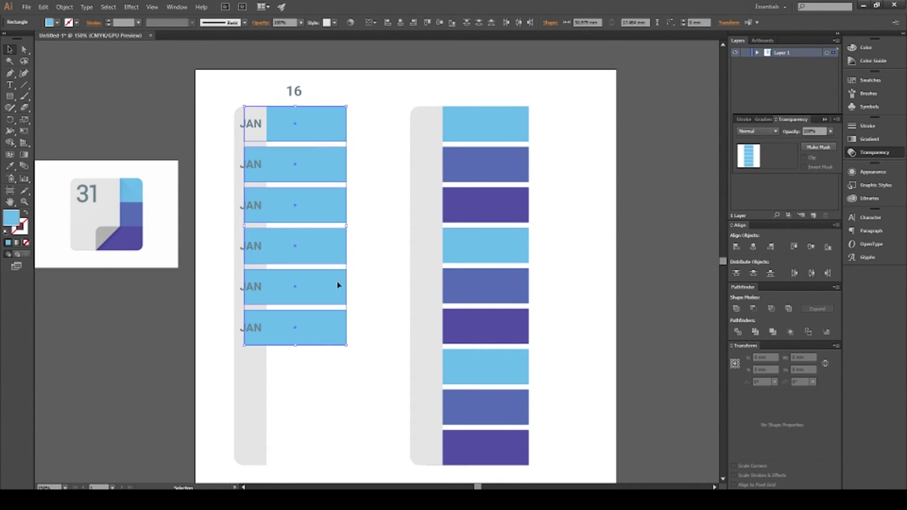
pyautogui.click(361, 395)
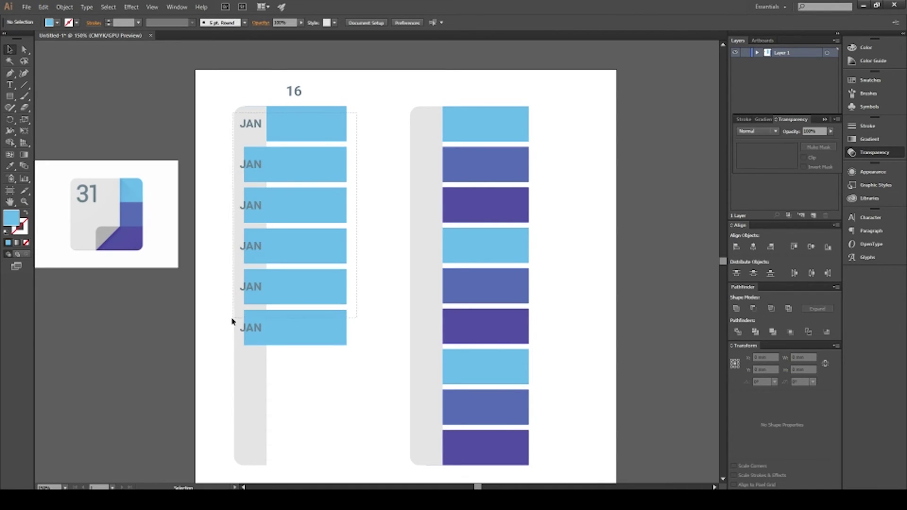
pyautogui.moveTo(233, 320); pyautogui.dragTo(244, 391)
pyautogui.moveTo(294, 346); pyautogui.dragTo(285, 464)
pyautogui.hotkey('ctrl', 'z')
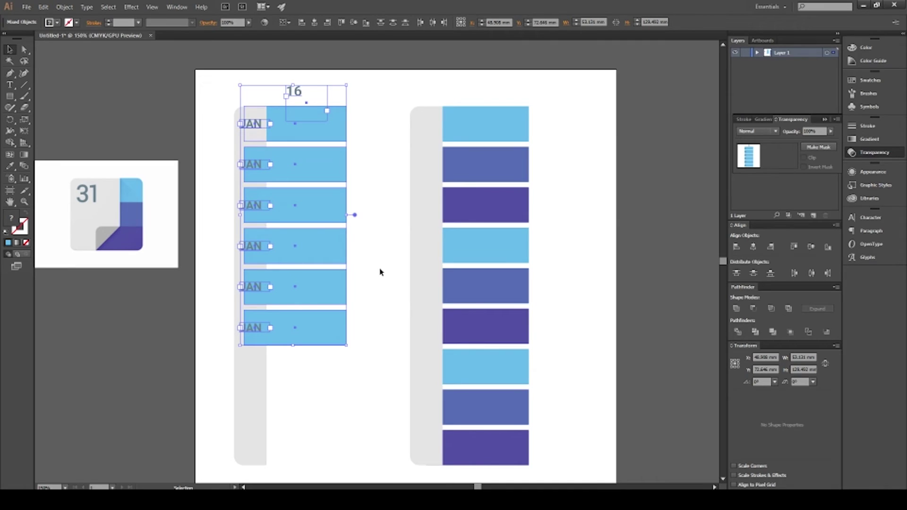
pyautogui.click(373, 265)
# - Shorten the first column's grey strip to about 119 mm so it ends level with the sixth bar
pyautogui.click(319, 119)
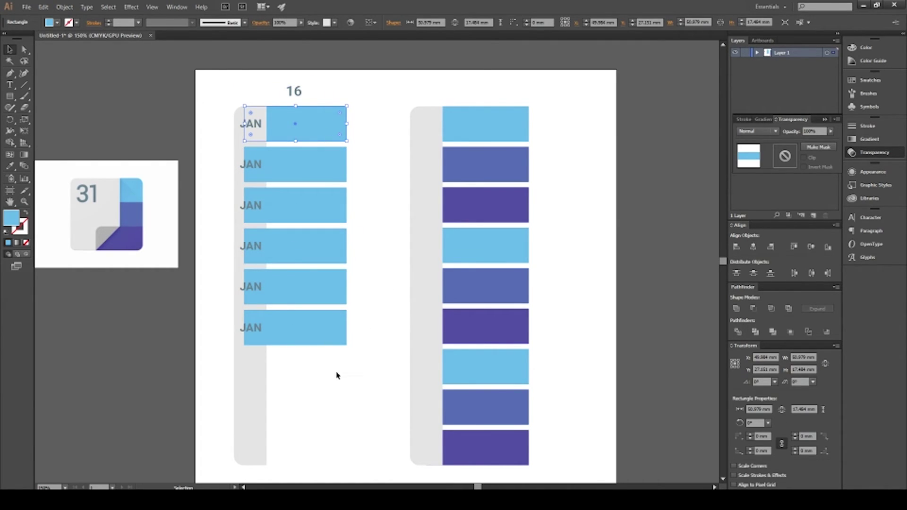
pyautogui.click(373, 374)
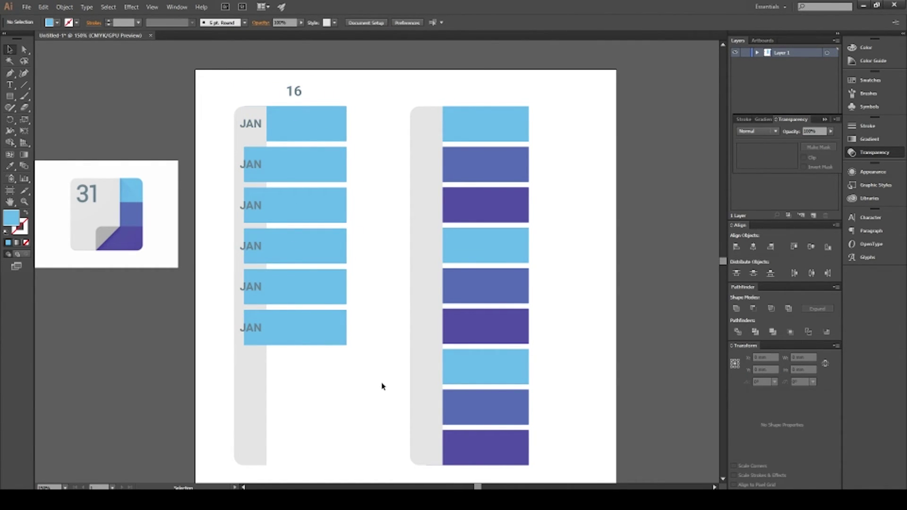
pyautogui.click(259, 409)
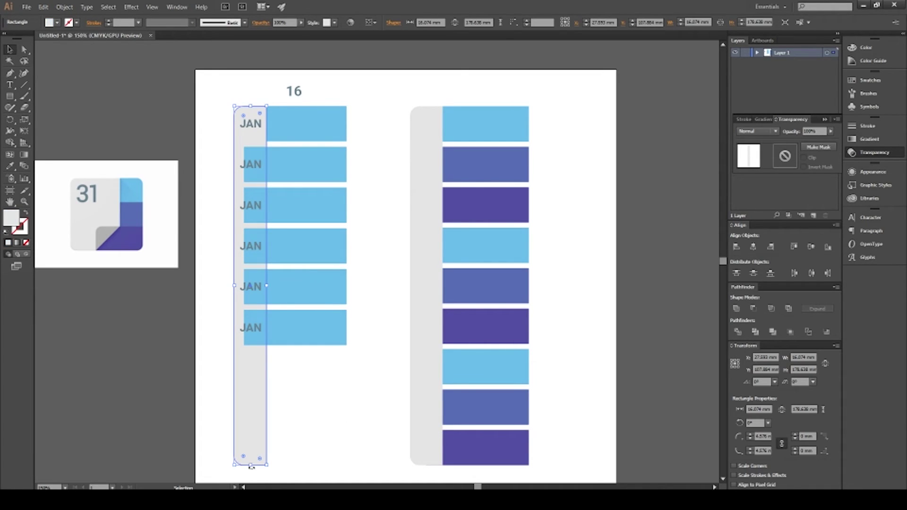
pyautogui.moveTo(251, 466); pyautogui.dragTo(251, 345)
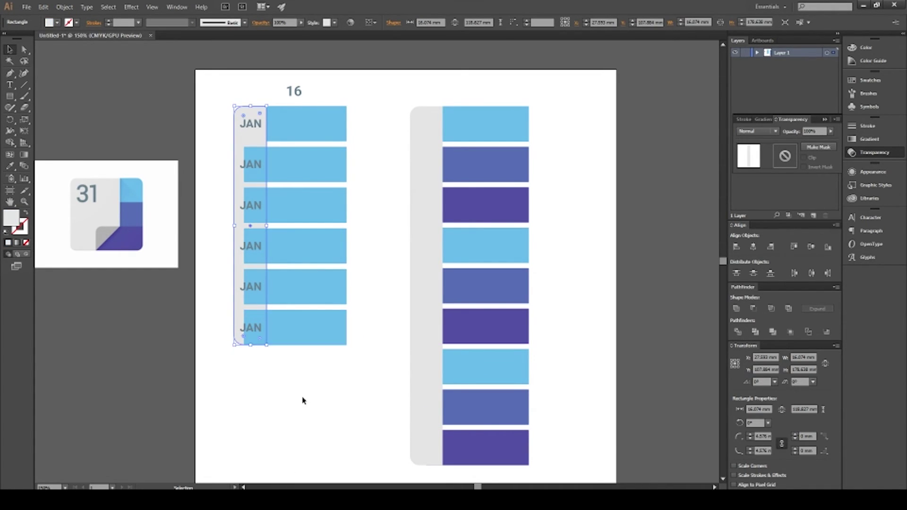
pyautogui.click(360, 374)
pyautogui.moveTo(385, 106); pyautogui.dragTo(539, 368)
pyautogui.moveTo(560, 466); pyautogui.dragTo(560, 466)
pyautogui.click(364, 423)
# - Recolor the first column's second and fifth bars with the medium blue sampled from the right-hand column
pyautogui.click(330, 169)
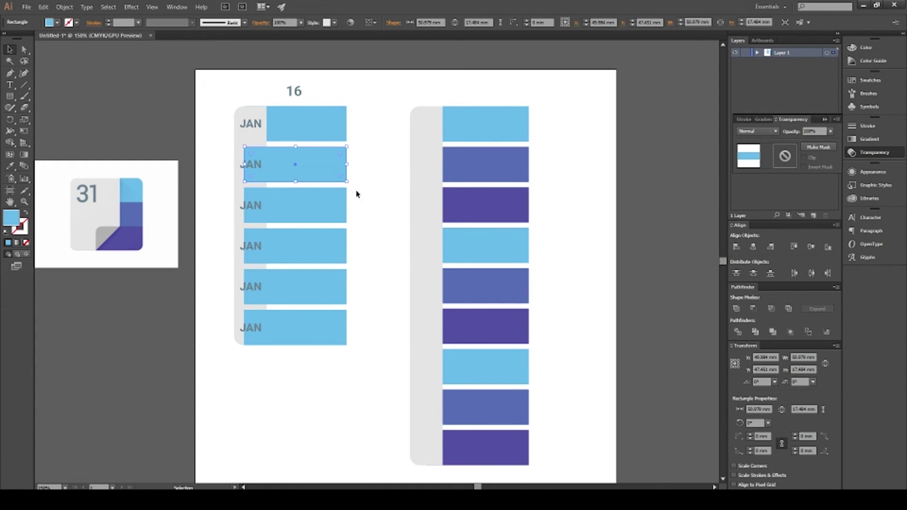
pyautogui.keyDown('shift'); pyautogui.click(333, 293); pyautogui.keyUp('shift')
pyautogui.press('i')
pyautogui.click(503, 163)
pyautogui.press('v')
# - Recolor the first column's third and sixth bars with the purple sampled from the right-hand column
pyautogui.click(339, 204)
pyautogui.keyDown('shift'); pyautogui.click(318, 334); pyautogui.keyUp('shift')
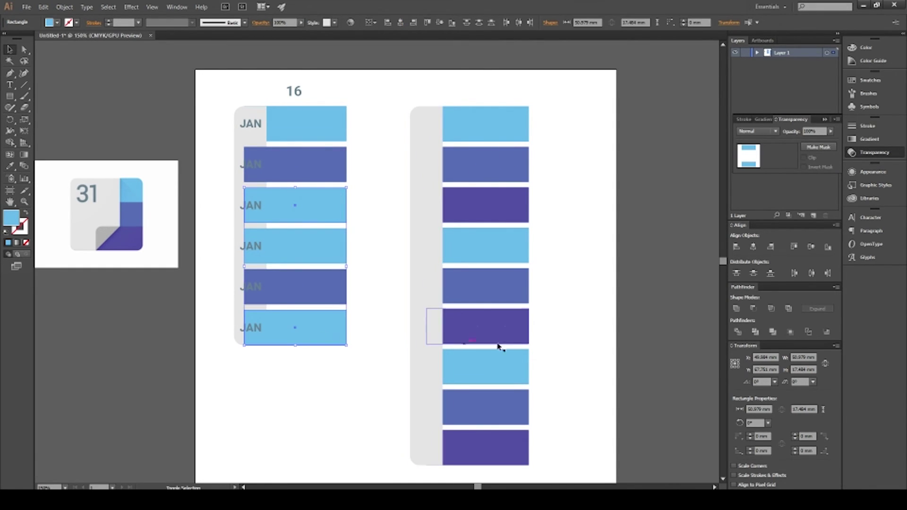
pyautogui.press('i')
pyautogui.click(488, 328)
pyautogui.press('v')
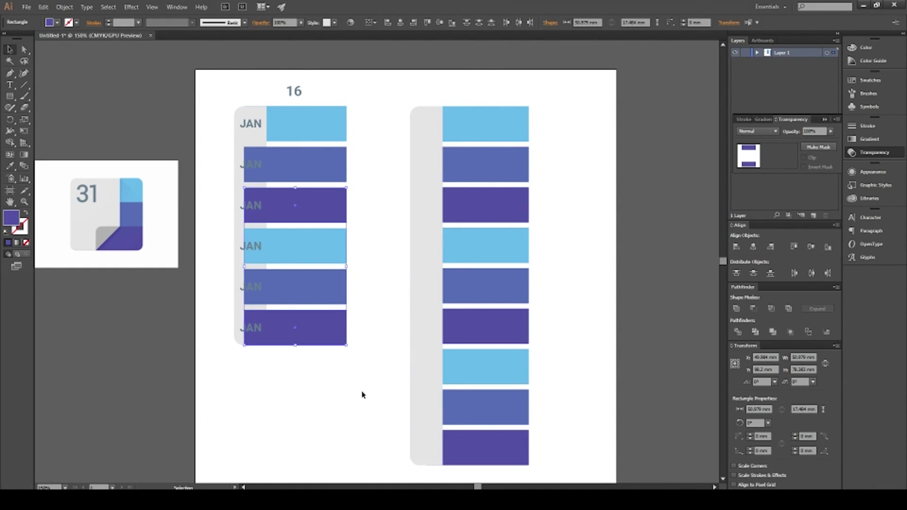
pyautogui.click(366, 394)
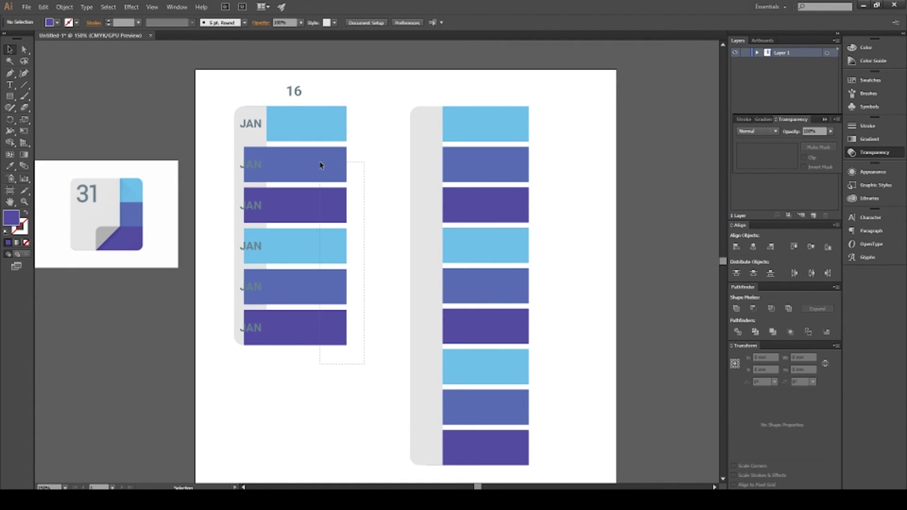
# - Send the first column's lower five bars to the back, behind the grey strip and the JAN labels
pyautogui.moveTo(319, 162); pyautogui.dragTo(320, 163)
pyautogui.hotkey('ctrl', 'shift', '[')
pyautogui.click(324, 383)
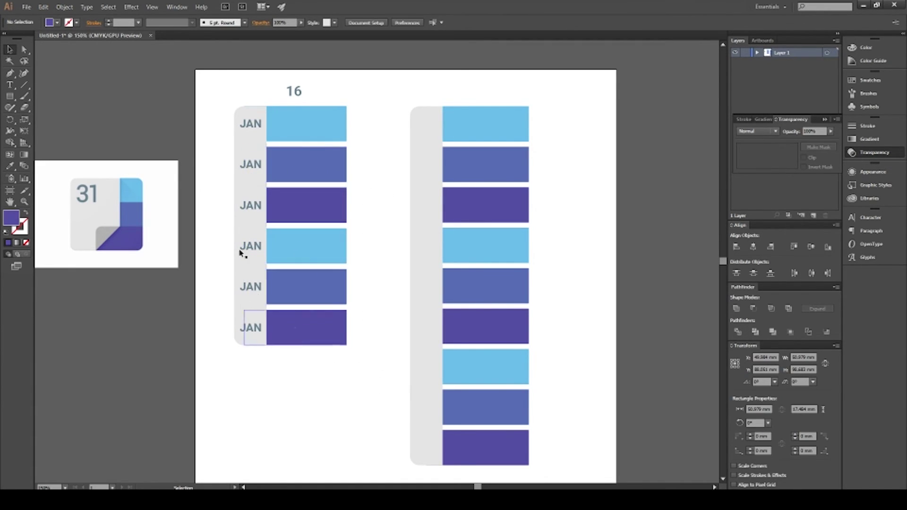
# - Change the second row's month label in the first column to FEB
pyautogui.click(249, 168)
pyautogui.press('t')
pyautogui.press('BackSpace')
pyautogui.write('FE')
pyautogui.press('Delete')
pyautogui.press('Delete')
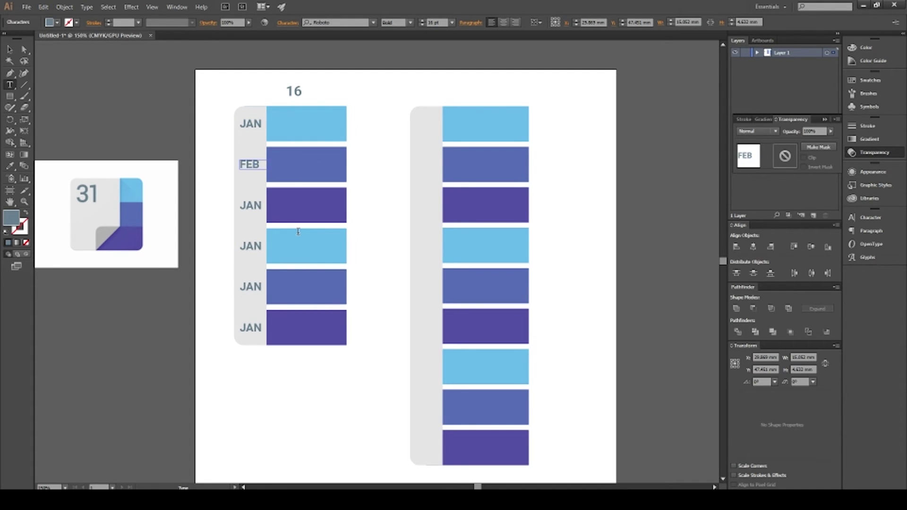
# - Change the labels of the first column's third to sixth rows to MAR, APR, MAY and JUN
pyautogui.doubleClick(253, 201)
pyautogui.write('MAR')
pyautogui.doubleClick(251, 237)
pyautogui.write('APR')
pyautogui.doubleClick(253, 287)
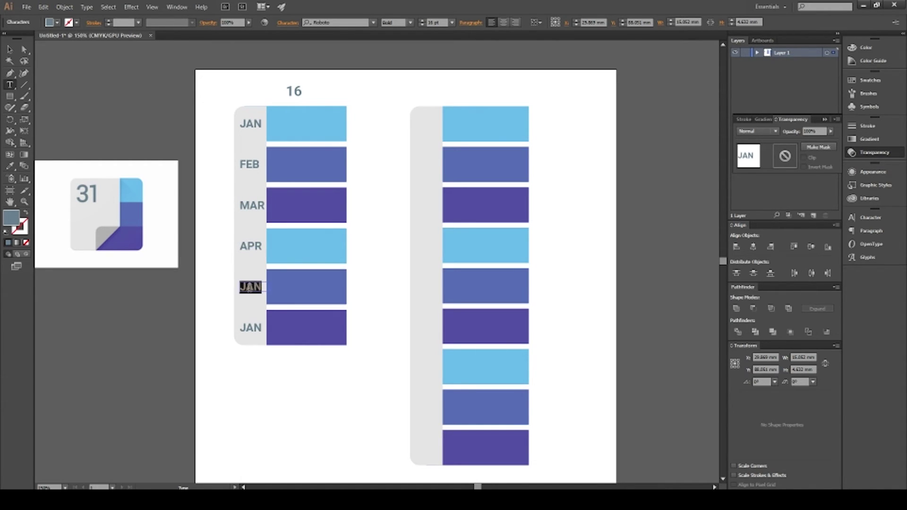
pyautogui.write('MAY')
pyautogui.doubleClick(261, 331)
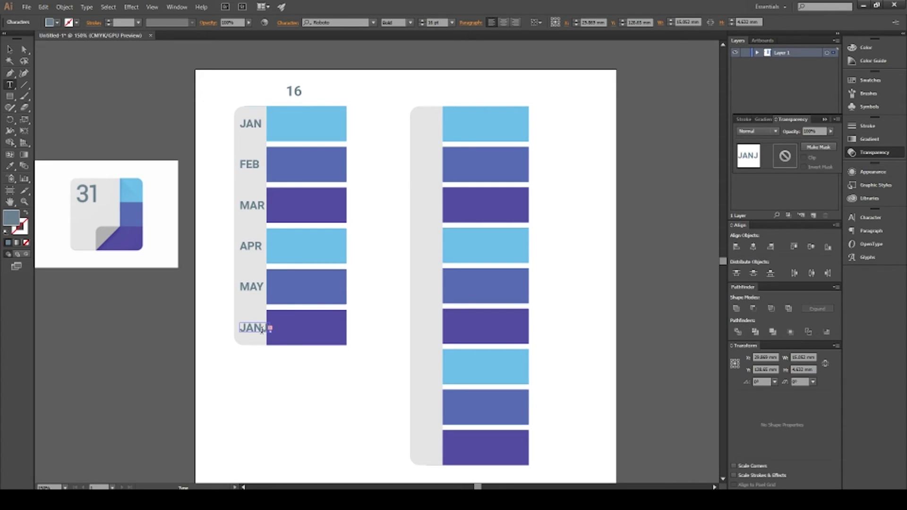
pyautogui.doubleClick(262, 330)
pyautogui.write('JUN')
pyautogui.click(9, 50)
pyautogui.click(106, 106)
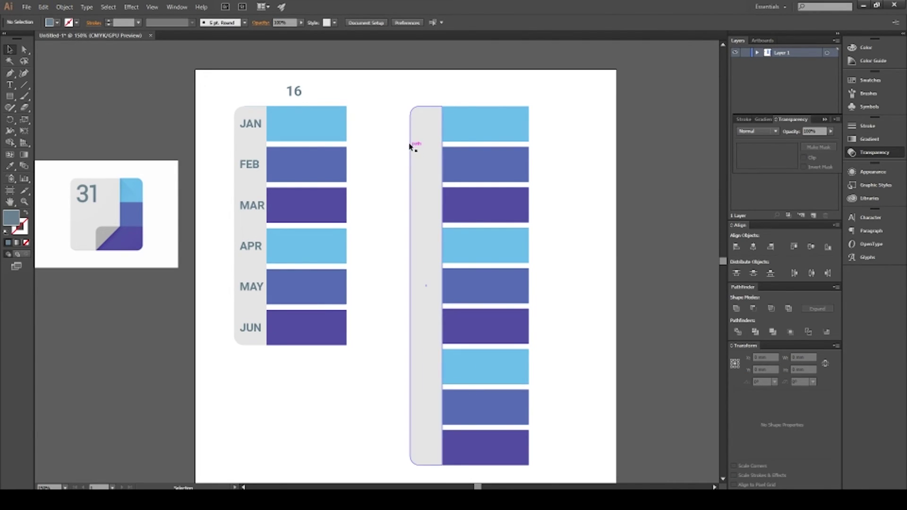
pyautogui.click(239, 162)
pyautogui.moveTo(251, 104); pyautogui.dragTo(250, 103)
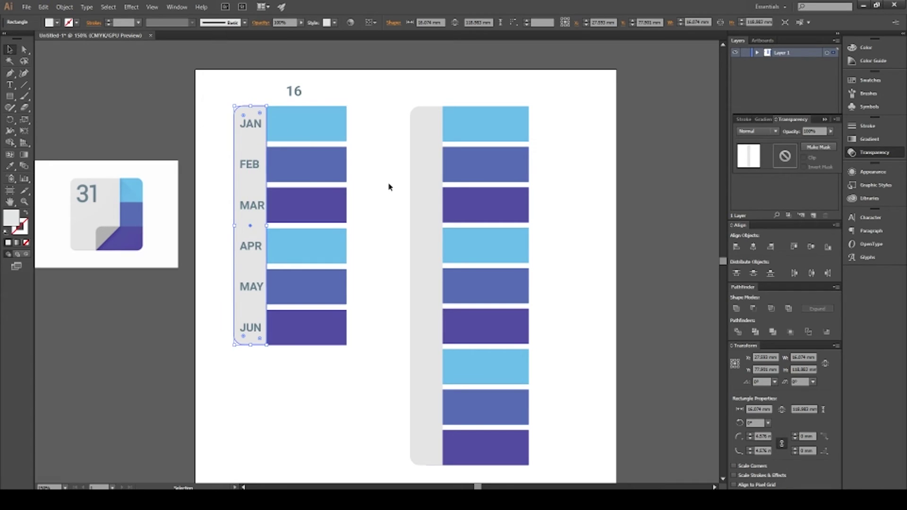
pyautogui.click(389, 188)
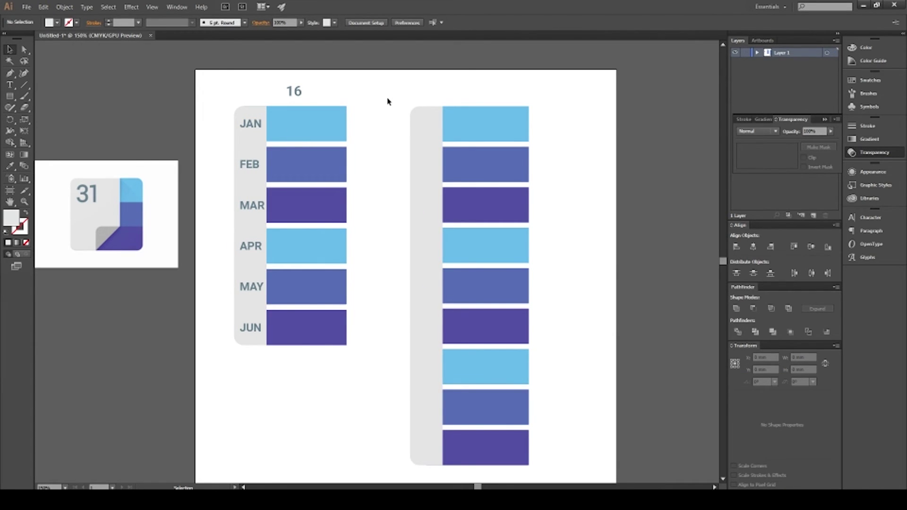
pyautogui.scroll(4, 251, 115)
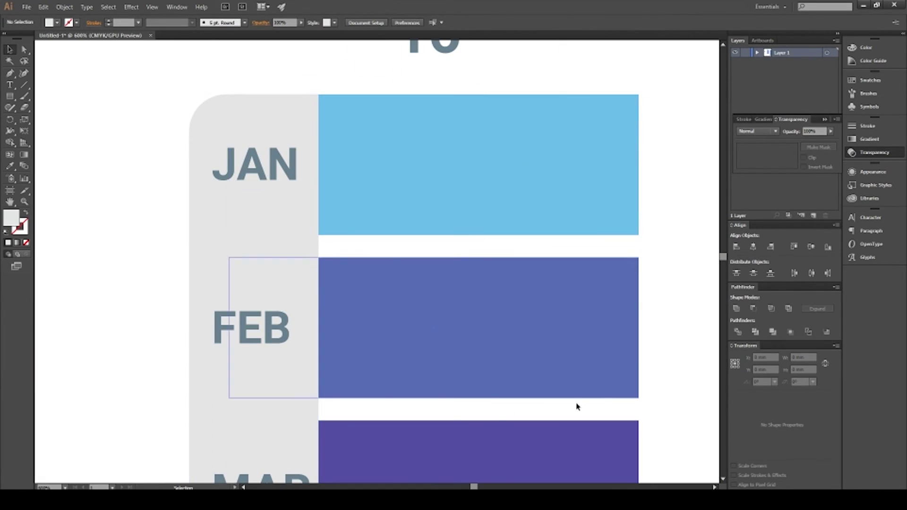
pyautogui.scroll(-4, 304, 152)
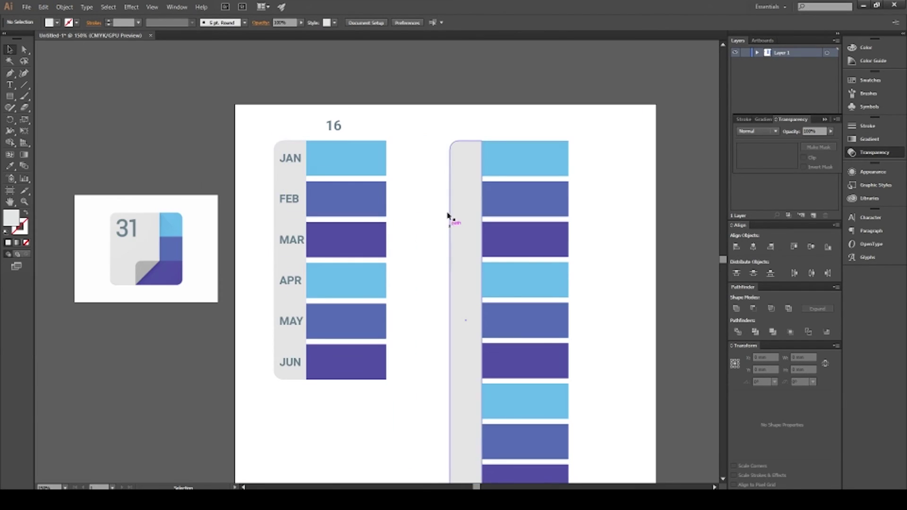
# - Delete the unlabelled right-hand column and put a duplicate of the month-labelled column beside the first one
pyautogui.moveTo(620, 450); pyautogui.dragTo(620, 482)
pyautogui.press('Delete')
pyautogui.moveTo(448, 459); pyautogui.dragTo(489, 140)
pyautogui.click(294, 128)
pyautogui.click(419, 395)
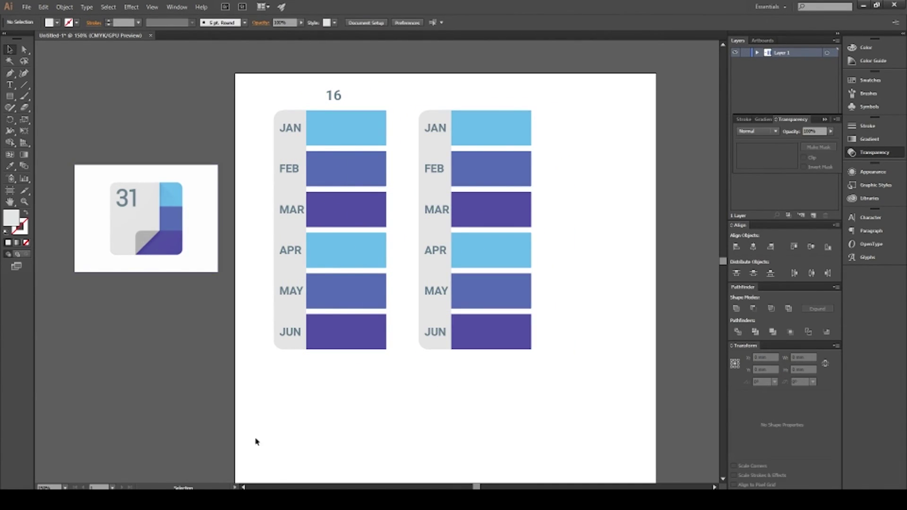
# - Draw a grey square about 17 mm wide on the empty area below the first column
pyautogui.press('m')
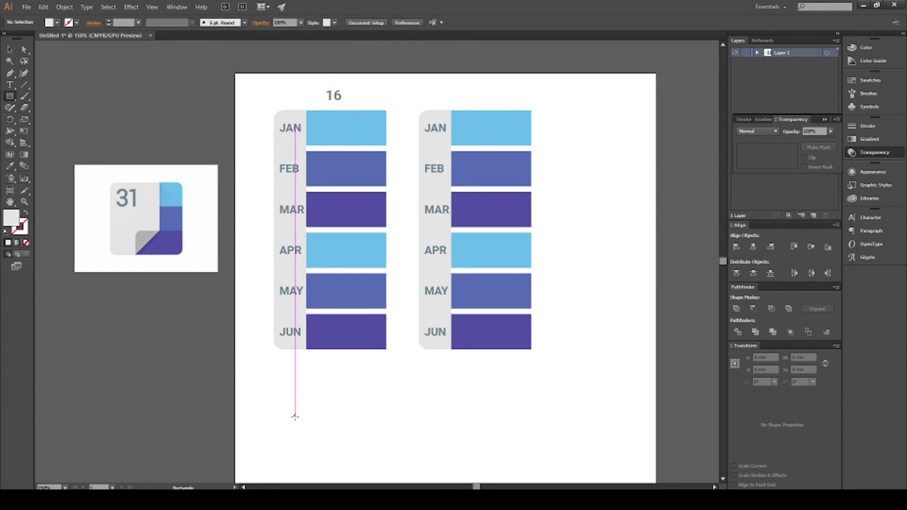
pyautogui.moveTo(284, 395); pyautogui.dragTo(319, 429)
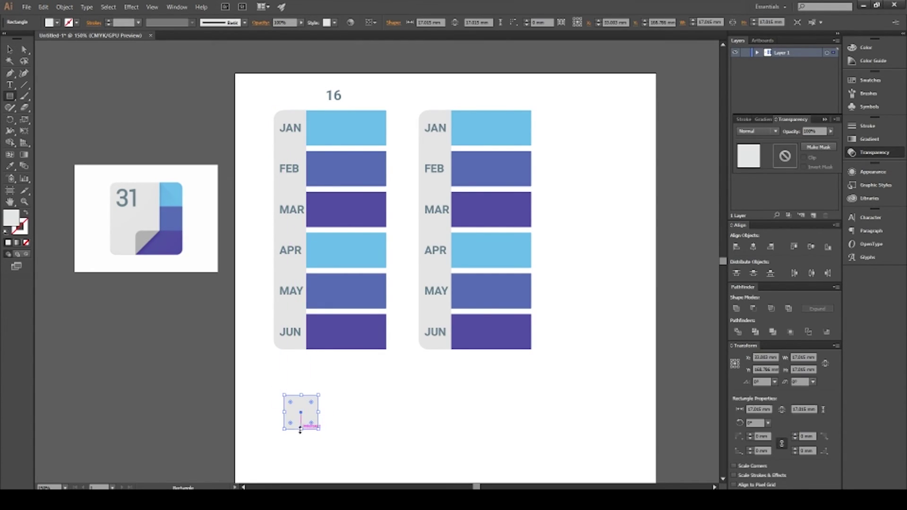
pyautogui.press('v')
# - Round the square's top-left corner with a 4.58 mm radius, matching the grey strip's rounded corners
pyautogui.click(281, 350)
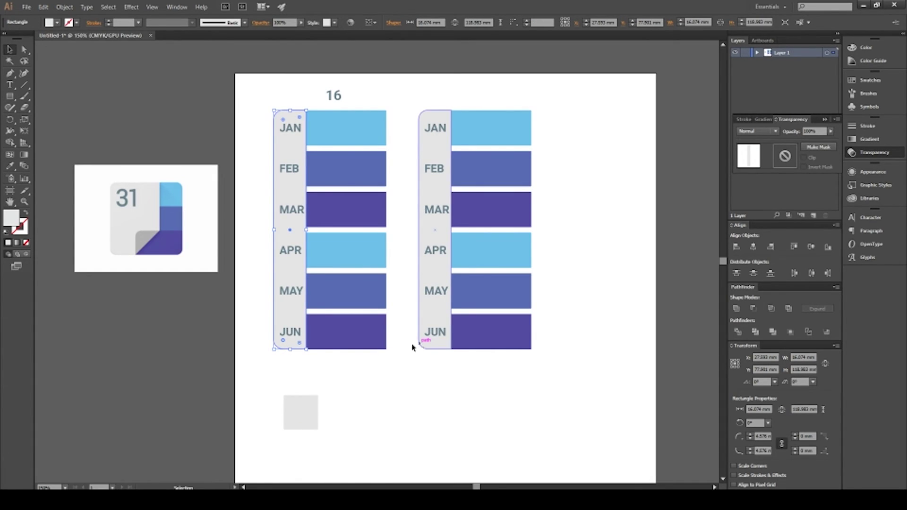
pyautogui.press('a')
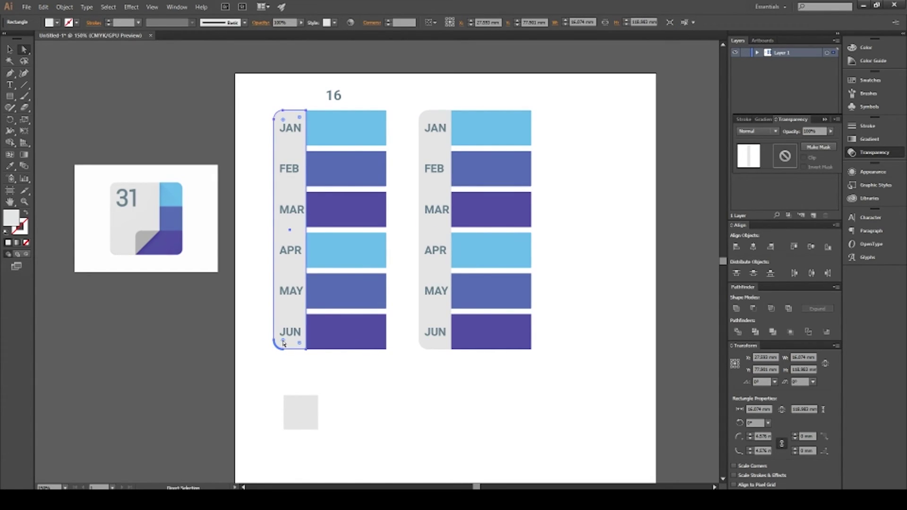
pyautogui.doubleClick(282, 341)
pyautogui.press('Escape')
pyautogui.click(307, 411)
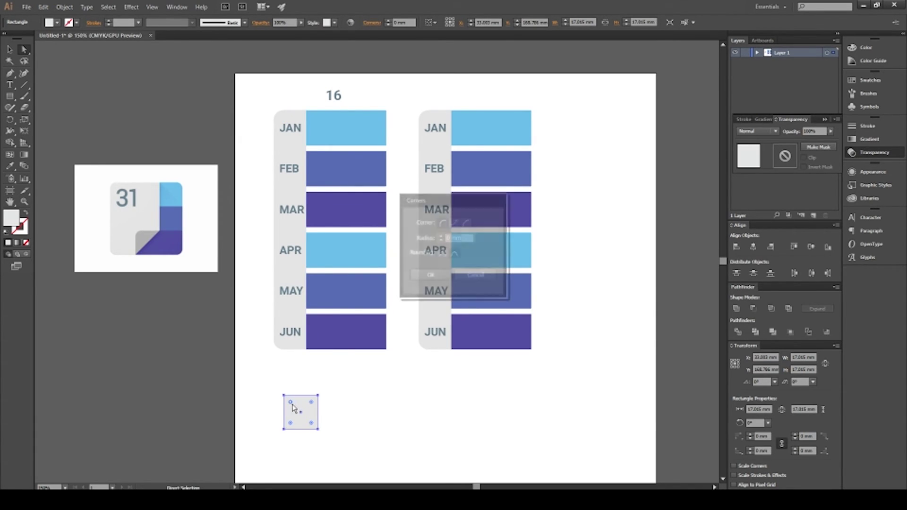
pyautogui.write('4.58')
pyautogui.press('Return')
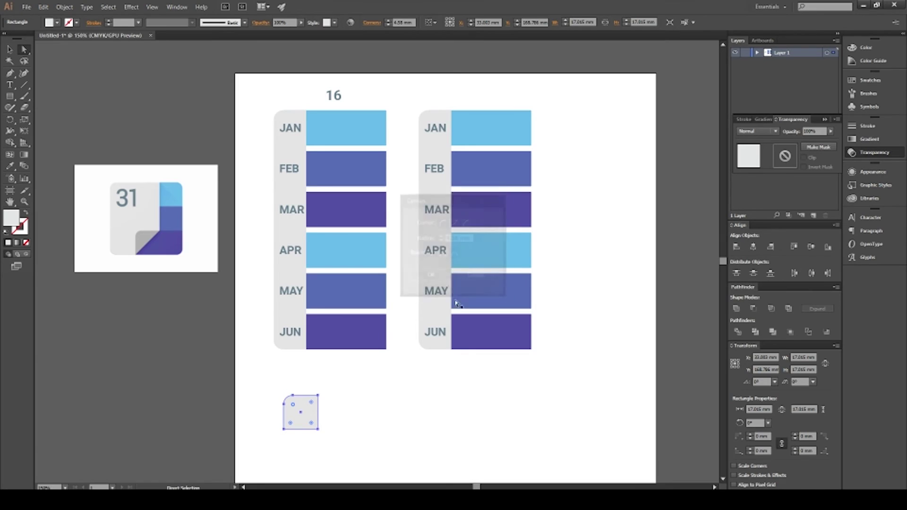
# - Remove the square's bottom-right anchor point to form a triangle, and fit it at about 8.5 mm into the first strip's bottom-right corner
pyautogui.press('p')
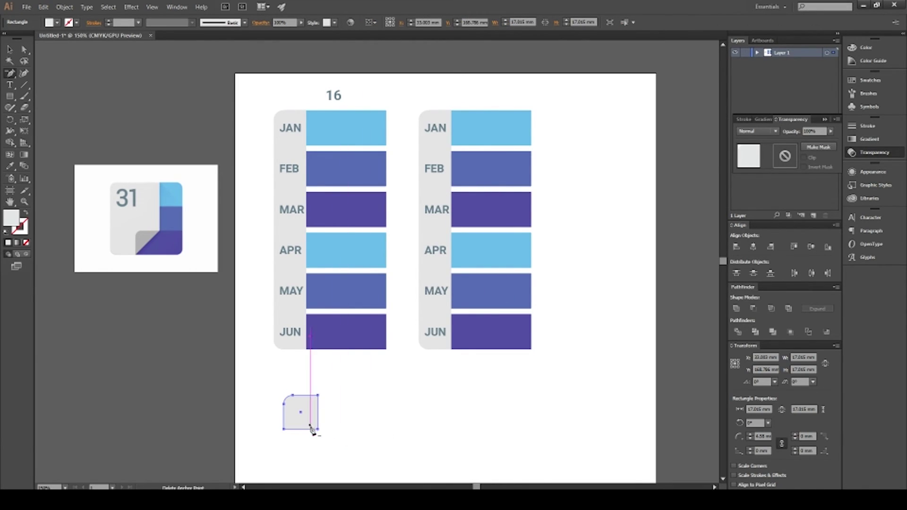
pyautogui.click(318, 429)
pyautogui.press('v')
pyautogui.click(300, 434)
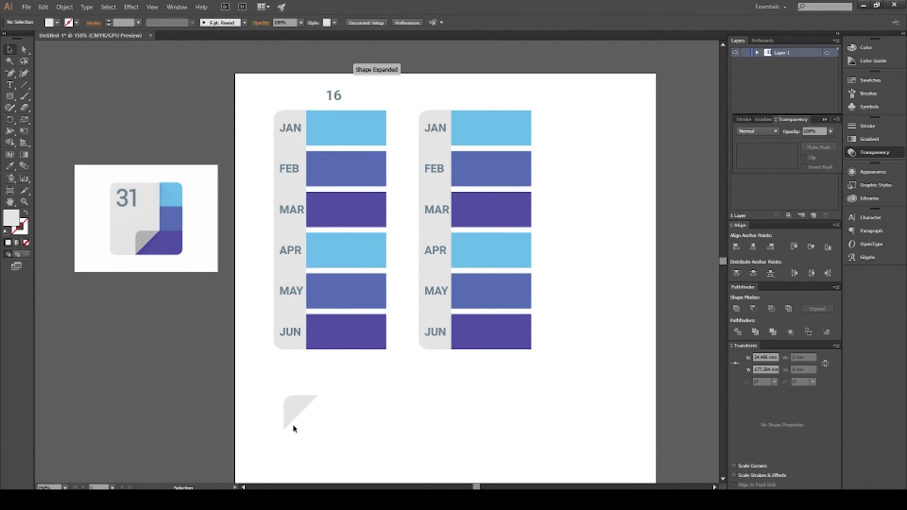
pyautogui.moveTo(293, 413); pyautogui.dragTo(307, 352)
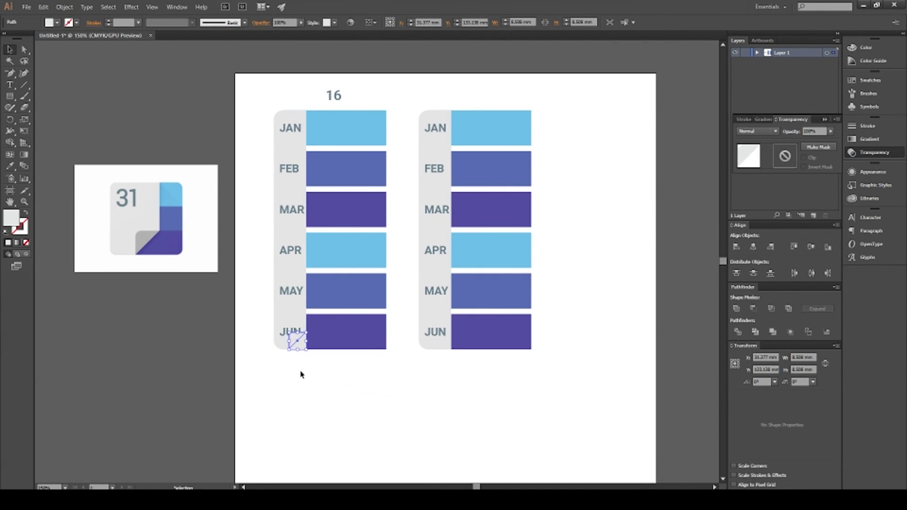
# - Draw a closed Pen shape along the triangle's diagonal that covers the bottom-right corner of the first column's grey strip
pyautogui.scroll(2, 308, 374)
pyautogui.click(307, 375)
pyautogui.click(298, 321)
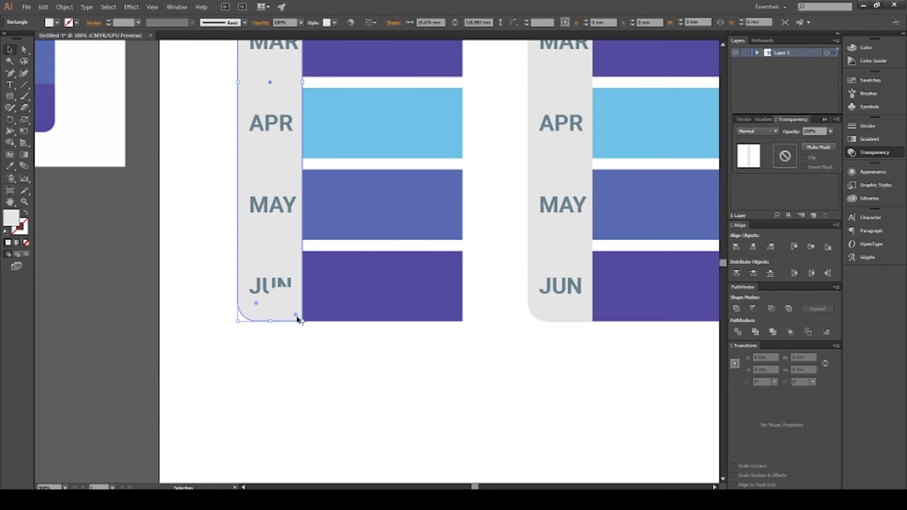
pyautogui.press('s')
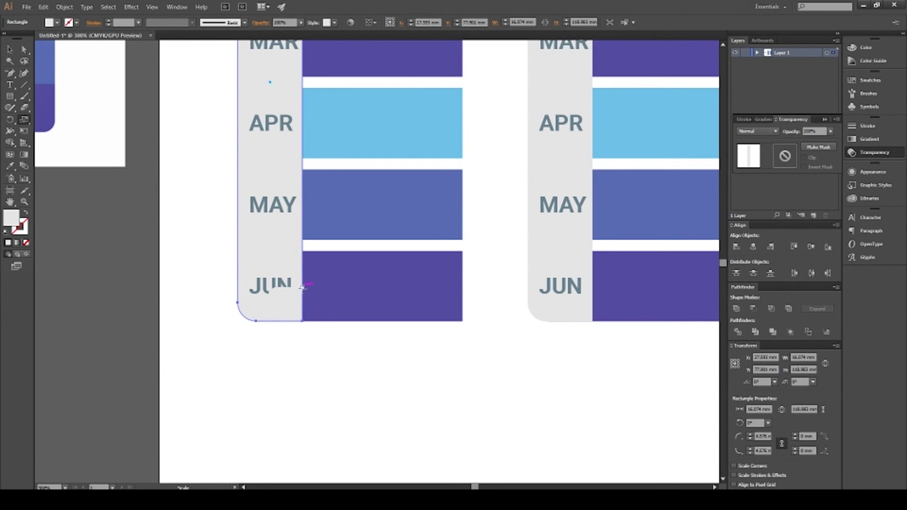
pyautogui.press('p')
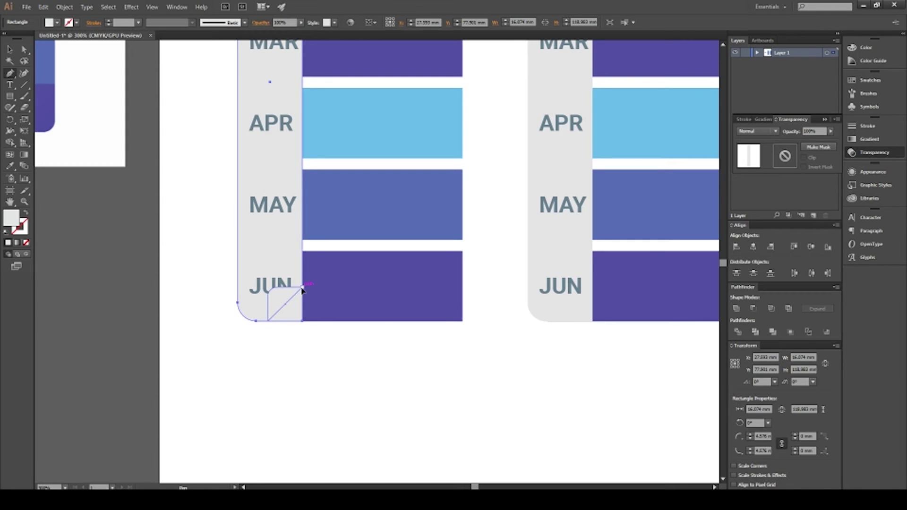
pyautogui.click(302, 287)
pyautogui.click(268, 322)
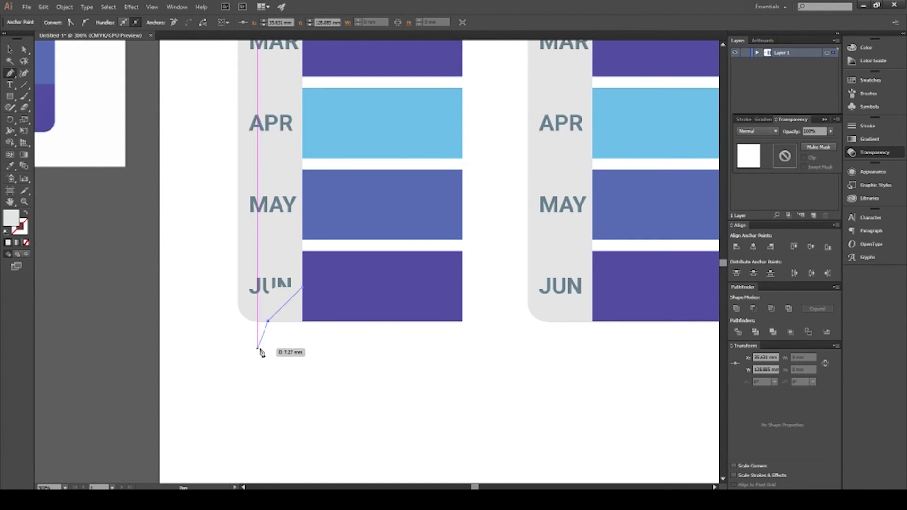
pyautogui.click(260, 348)
pyautogui.click(323, 367)
pyautogui.click(349, 346)
pyautogui.click(302, 287)
# - Subtract the Pen shape from the first column's grey strip to cut its corner diagonally, and send the strip to the back
pyautogui.press('v')
pyautogui.keyDown('shift'); pyautogui.click(294, 233); pyautogui.keyUp('shift')
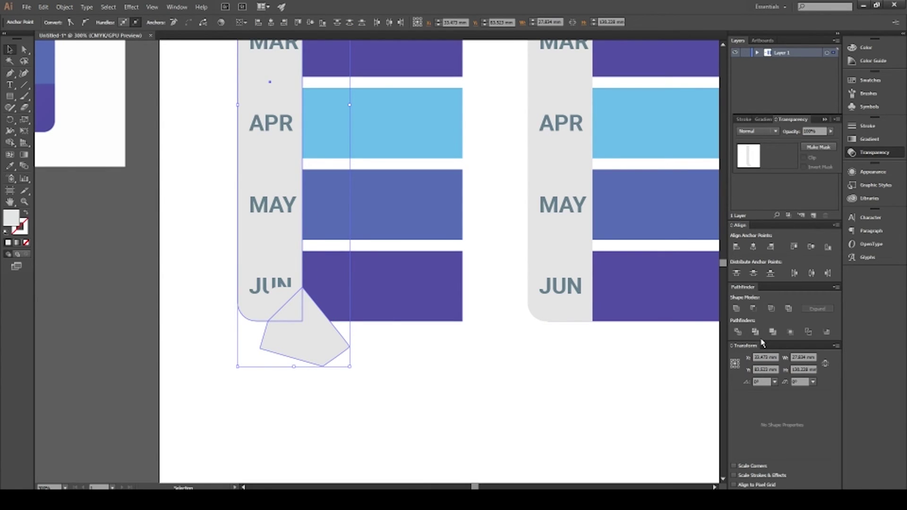
pyautogui.click(754, 308)
pyautogui.click(386, 409)
pyautogui.click(273, 298)
pyautogui.hotkey('ctrl', 'shift', '[')
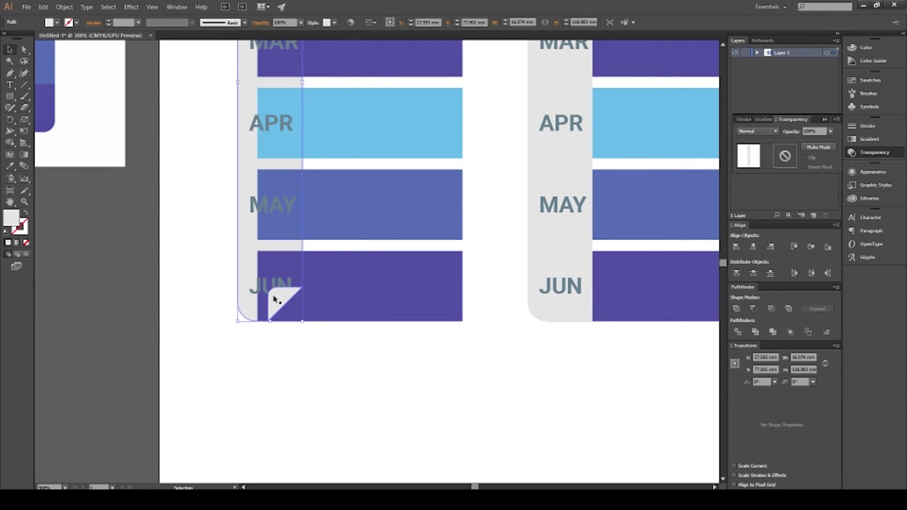
# - Color the folded-corner triangle with the darker grey sampled from the page fold of the calendar icon
pyautogui.click(282, 308)
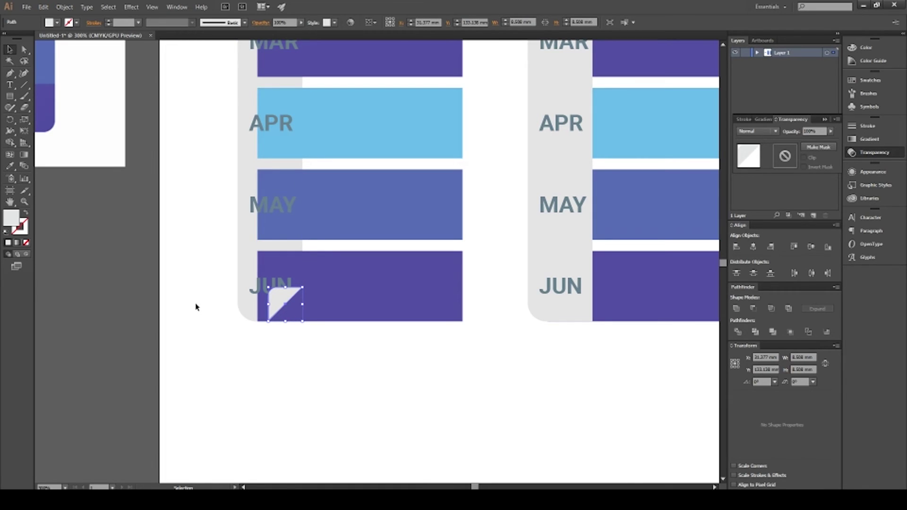
pyautogui.keyDown('alt'); pyautogui.scroll(-2, 196, 308); pyautogui.keyUp('alt')
pyautogui.press('i')
pyautogui.click(90, 201)
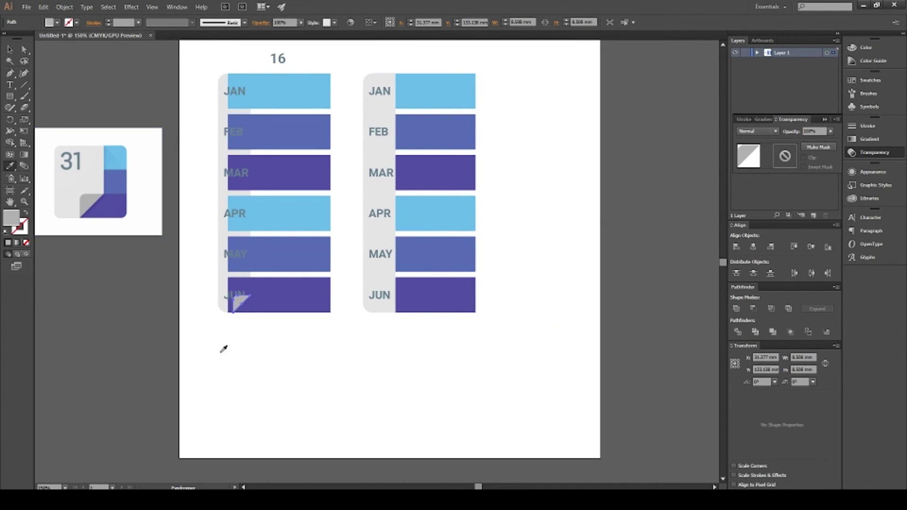
pyautogui.press('v')
pyautogui.click(282, 380)
# - Send all six bars of the first column behind the grey strip, leaving the 16 label out of the selection
pyautogui.moveTo(334, 356); pyautogui.dragTo(297, 81)
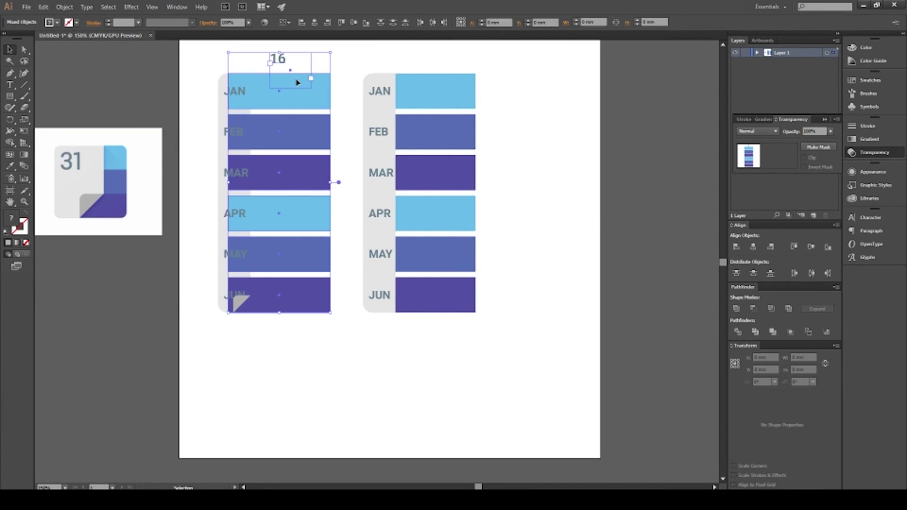
pyautogui.keyDown('shift'); pyautogui.click(282, 60); pyautogui.keyUp('shift')
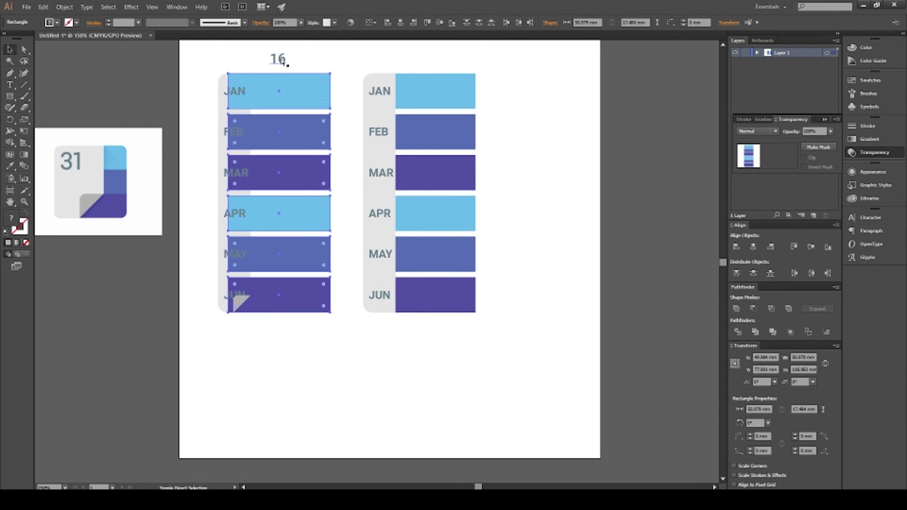
pyautogui.click(350, 360)
pyautogui.scroll(1, 229, 356)
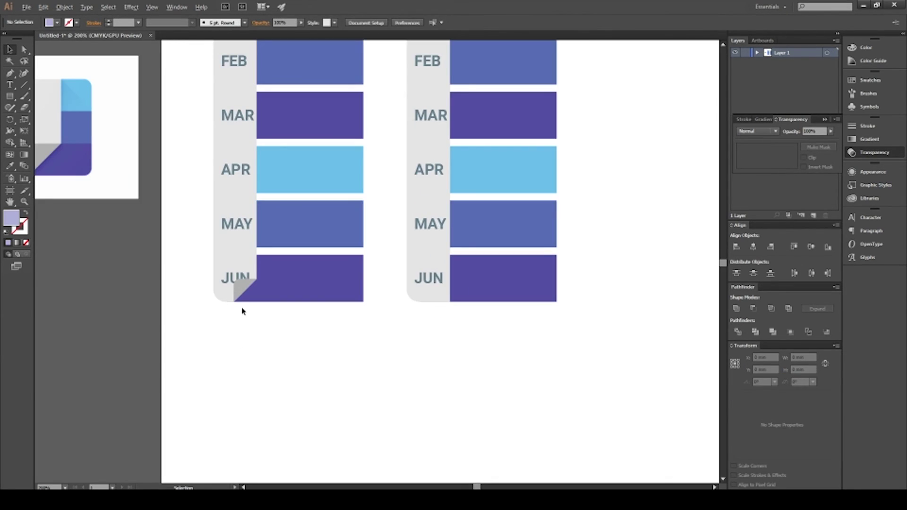
pyautogui.click(233, 279)
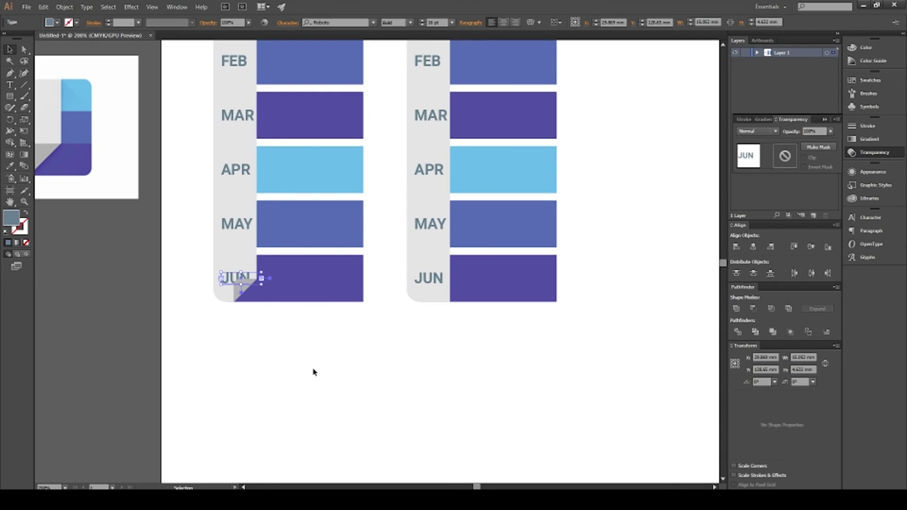
pyautogui.click(315, 367)
pyautogui.scroll(-1, 315, 367)
pyautogui.scroll(1, 322, 369)
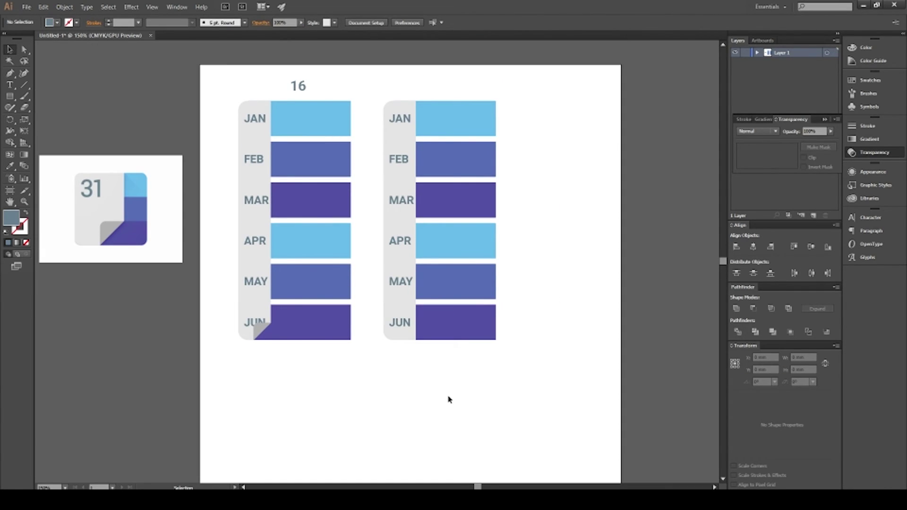
# - Replace the first three month labels of the second column with JUL, AUG and SEP
pyautogui.click(401, 119)
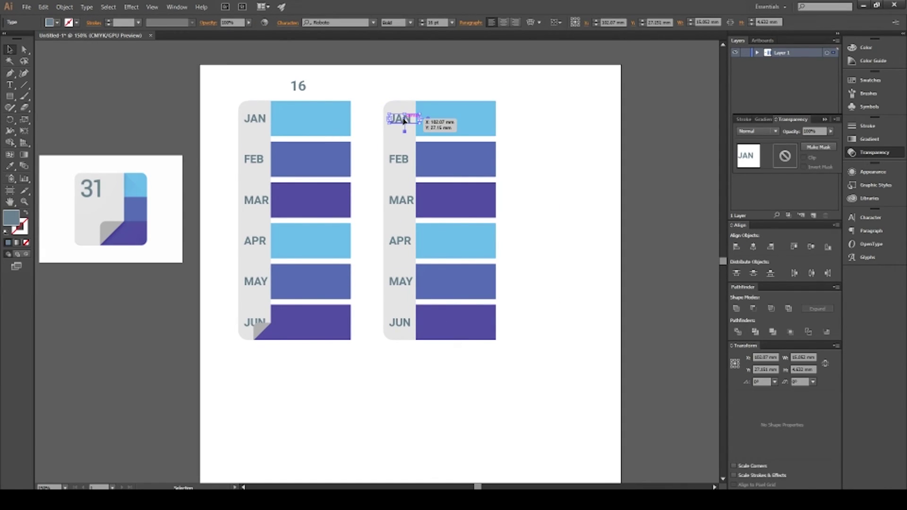
pyautogui.doubleClick(400, 120)
pyautogui.doubleClick(401, 119)
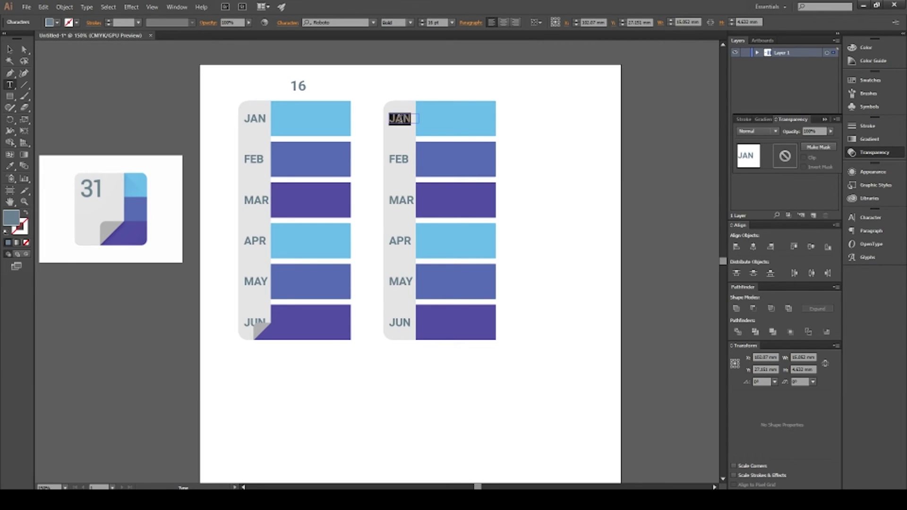
pyautogui.write('JUL')
pyautogui.doubleClick(393, 160)
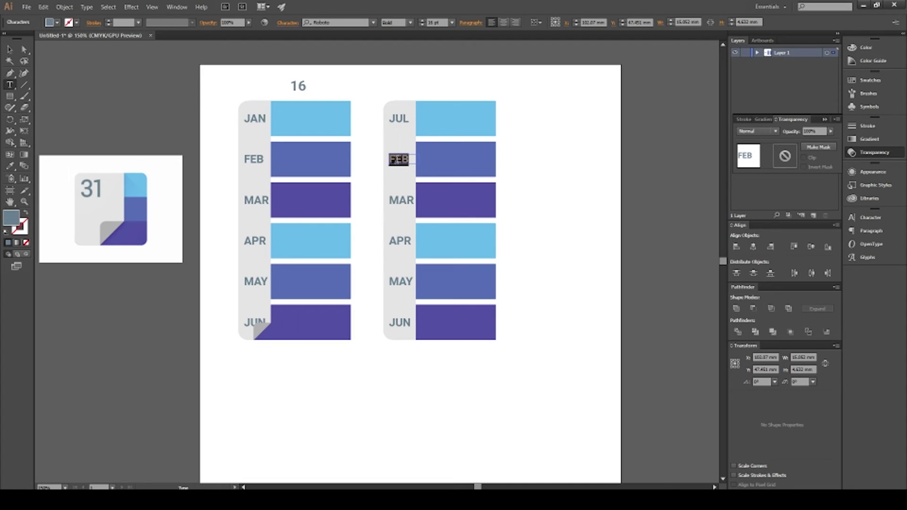
pyautogui.write('AUG')
pyautogui.doubleClick(399, 200)
pyautogui.write('SEP')
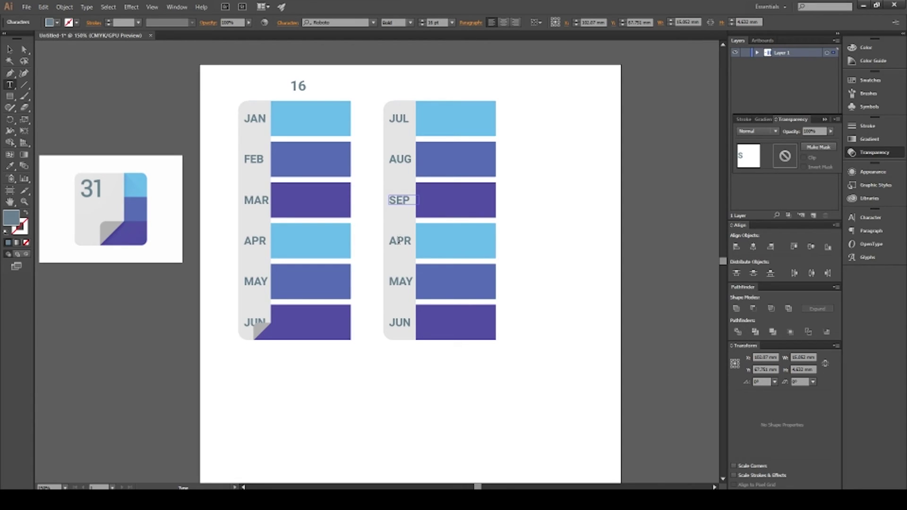
# - Replace the last three month labels of the second column with OCT, NOV and DEC
pyautogui.doubleClick(399, 241)
pyautogui.write('OCT')
pyautogui.doubleClick(399, 282)
pyautogui.write('NOV')
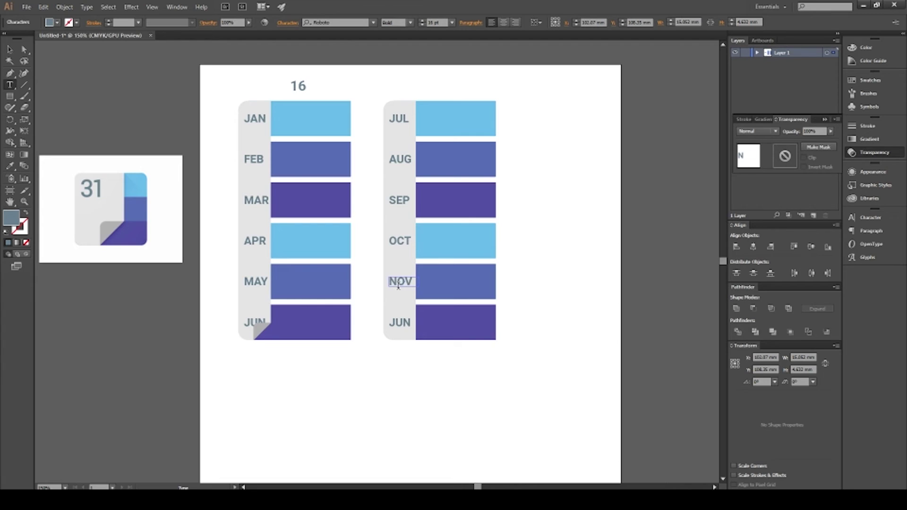
pyautogui.doubleClick(402, 322)
pyautogui.write('DEC')
pyautogui.press('Escape')
pyautogui.click(267, 96)
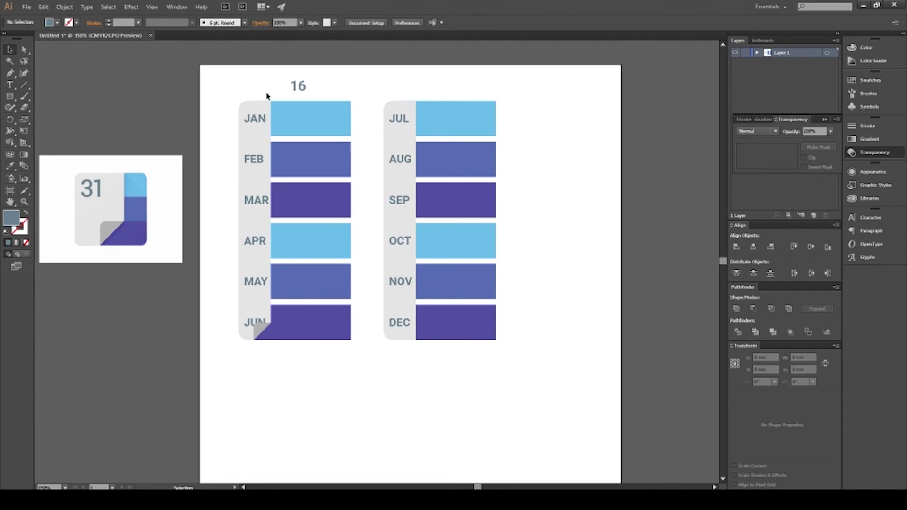
# - Change the 16 label to 2016 and position it centred above the two month columns
pyautogui.moveTo(301, 91); pyautogui.dragTo(336, 85)
pyautogui.press('t')
pyautogui.write('2016')
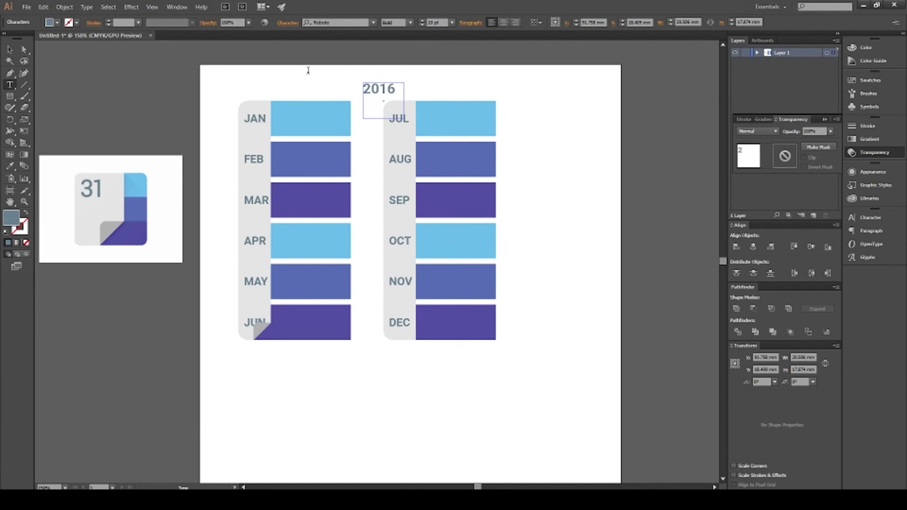
pyautogui.click(10, 49)
pyautogui.click(156, 100)
pyautogui.moveTo(380, 91); pyautogui.dragTo(369, 88)
pyautogui.click(126, 274)
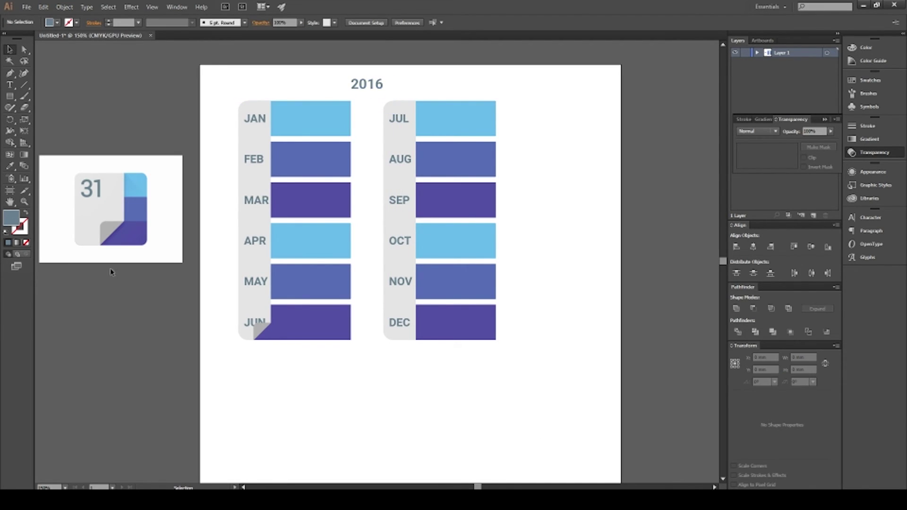
# - Copy the folded-corner triangle onto the foot of the second column's grey strip and delete that uncut strip
pyautogui.moveTo(260, 326); pyautogui.dragTo(407, 333)
pyautogui.click(421, 399)
pyautogui.click(409, 303)
pyautogui.press('Delete')
# - Duplicate the first column's diagonally cut grey strip onto the second column and nudge it into line with the folded-corner triangle
pyautogui.click(259, 260)
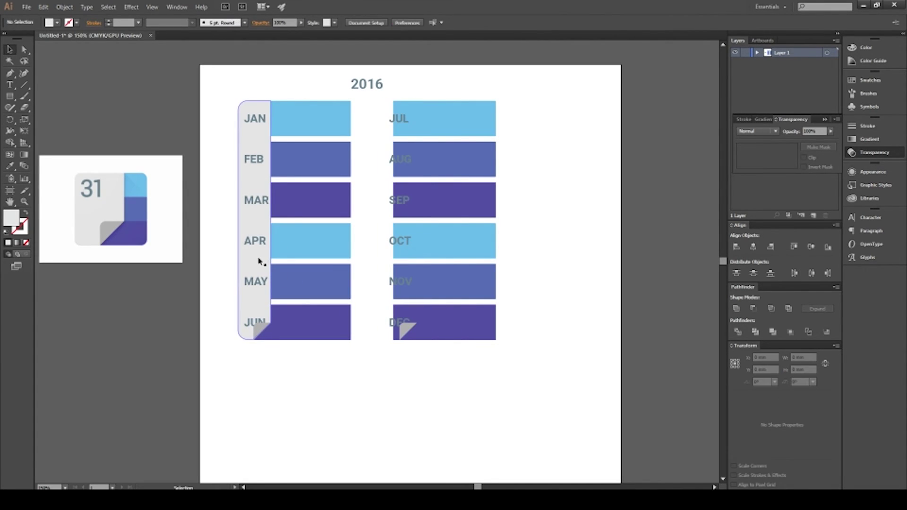
pyautogui.moveTo(259, 261); pyautogui.dragTo(387, 259)
pyautogui.moveTo(400, 263); pyautogui.dragTo(400, 261)
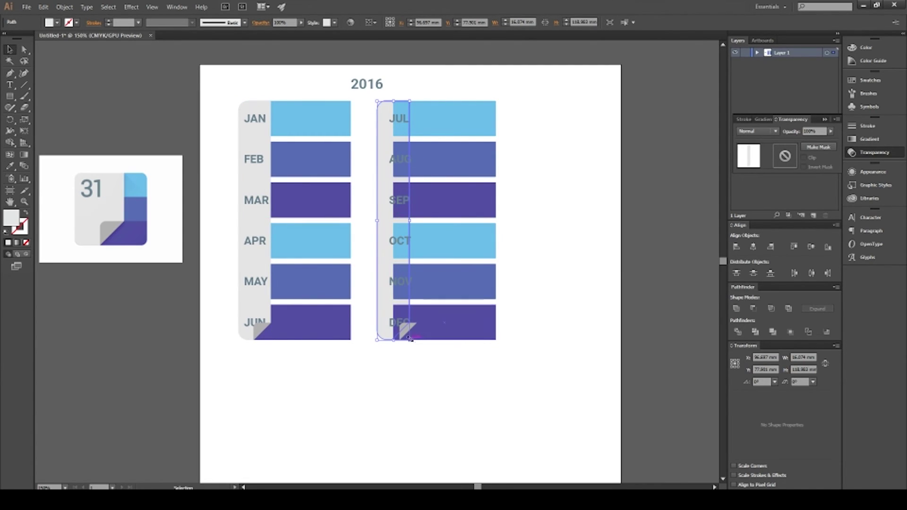
pyautogui.press('Right')
pyautogui.press('Right')
pyautogui.press('Right')
pyautogui.press('Right')
pyautogui.press('Right')
pyautogui.press('Right')
pyautogui.press('Right')
pyautogui.press('Right')
pyautogui.press('Right')
pyautogui.press('Right')
pyautogui.press('Right')
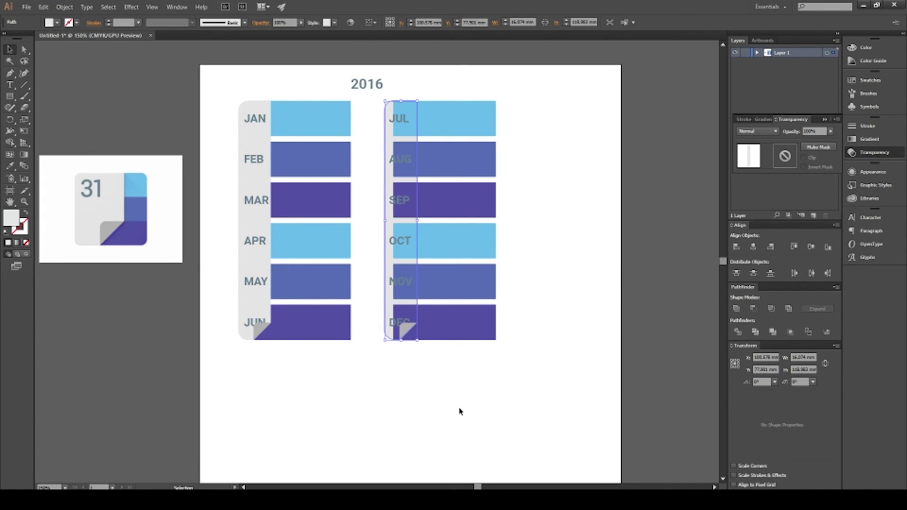
# - Restack the second column so the bars lie behind the grey strip, with the month labels and folded-corner triangle above the strip
pyautogui.keyDown('shift'); pyautogui.click(405, 334); pyautogui.keyUp('shift')
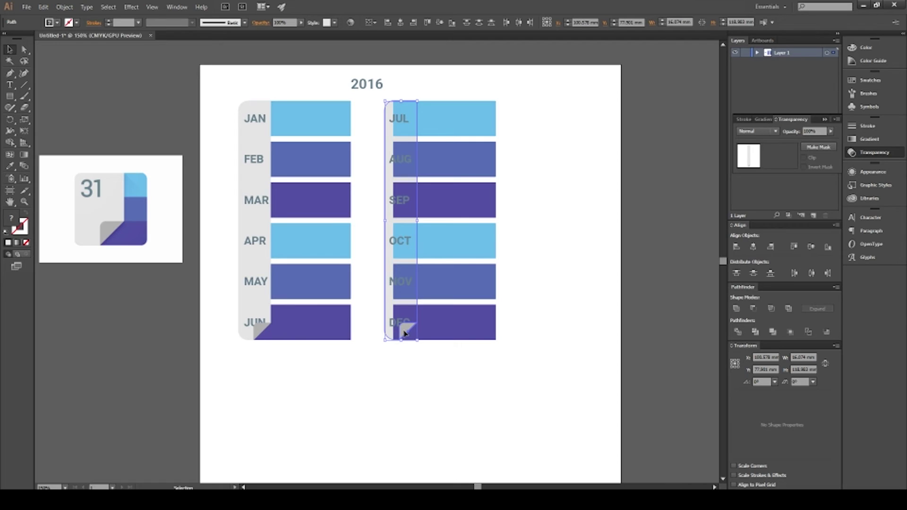
pyautogui.hotkey('ctrl', 'shift', ']')
pyautogui.click(495, 417)
pyautogui.click(458, 102)
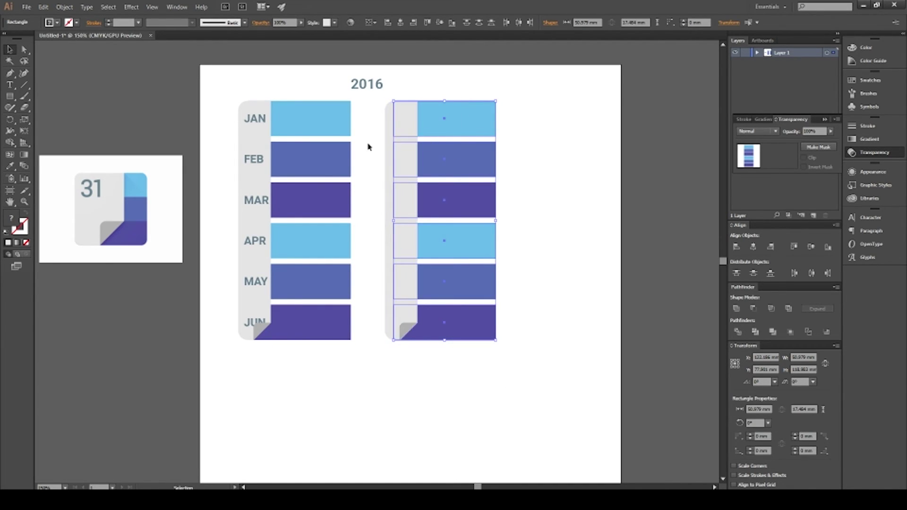
pyautogui.click(389, 216)
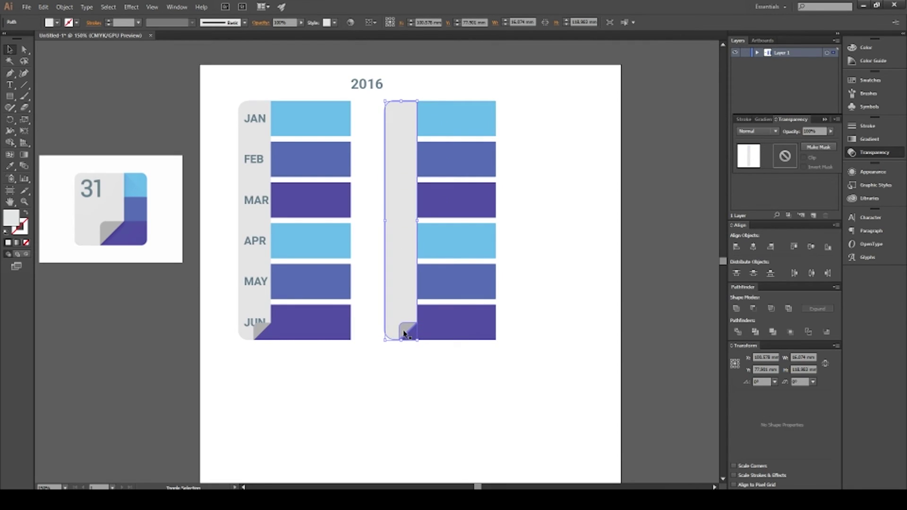
pyautogui.moveTo(513, 383); pyautogui.dragTo(480, 98)
pyautogui.hotkey('ctrl', 'shift', '[')
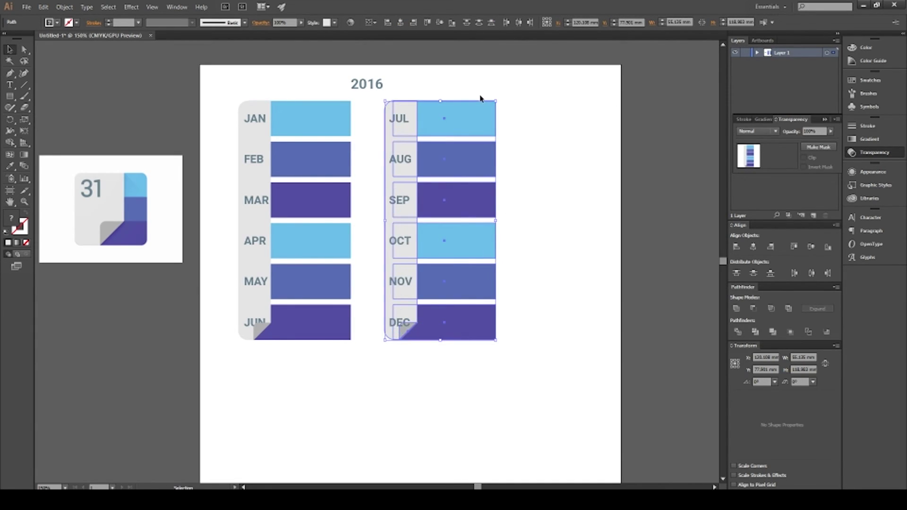
pyautogui.click(594, 332)
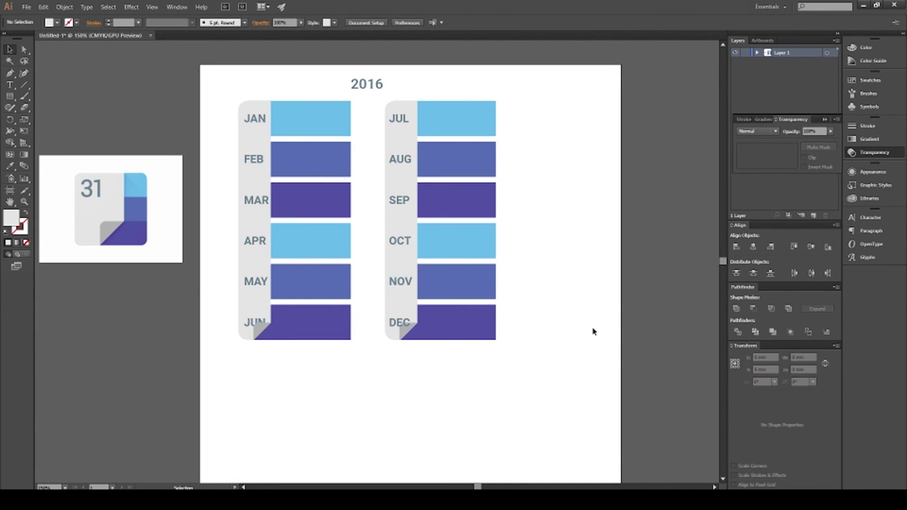
# - Move the second column's folded-corner triangle so it fits exactly into the diagonal cut of the grey strip
pyautogui.click(405, 333)
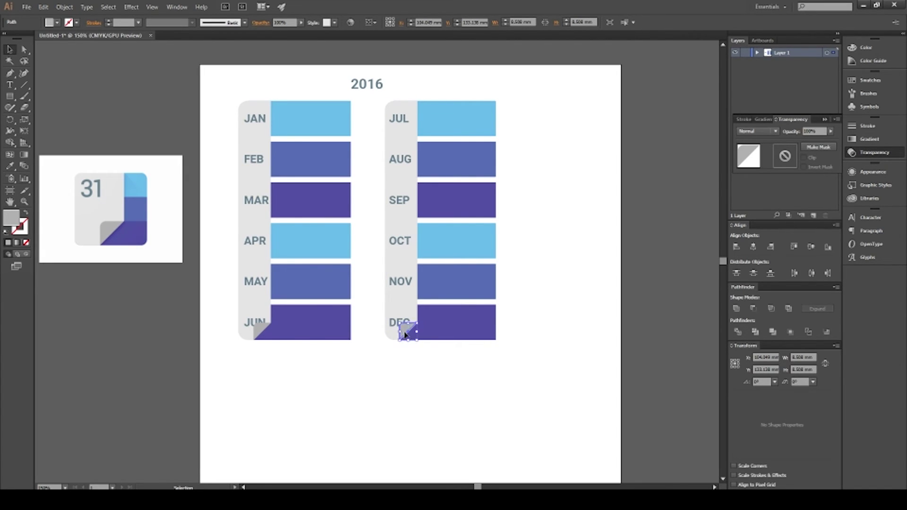
pyautogui.click(479, 392)
pyautogui.scroll(2, 430, 348)
pyautogui.scroll(3, 413, 303)
pyautogui.moveTo(383, 311); pyautogui.dragTo(384, 311)
pyautogui.moveTo(370, 376); pyautogui.dragTo(371, 376)
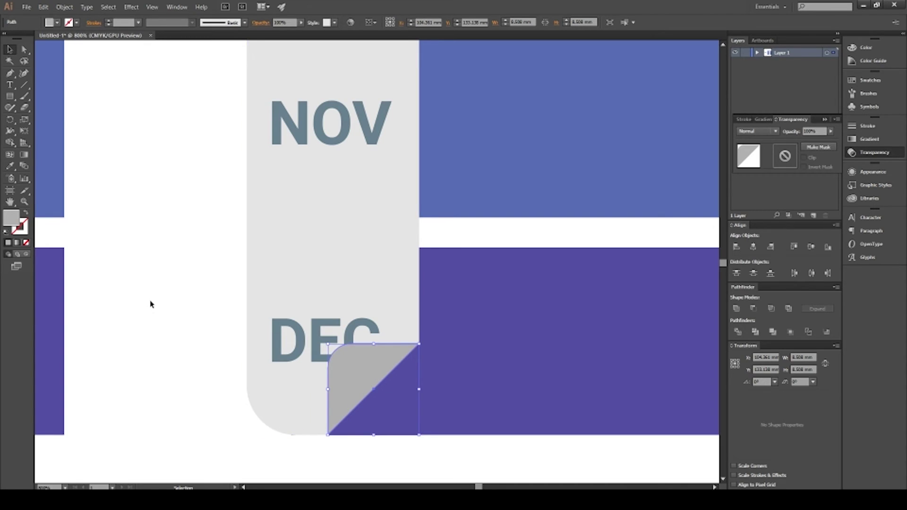
pyautogui.click(154, 304)
# - Draw a rectangle about 48 × 119 mm from the first column's fold to the bars' outer edge and send it to the back
pyautogui.scroll(-5, 154, 304)
pyautogui.hscroll(-12, 242, 354)
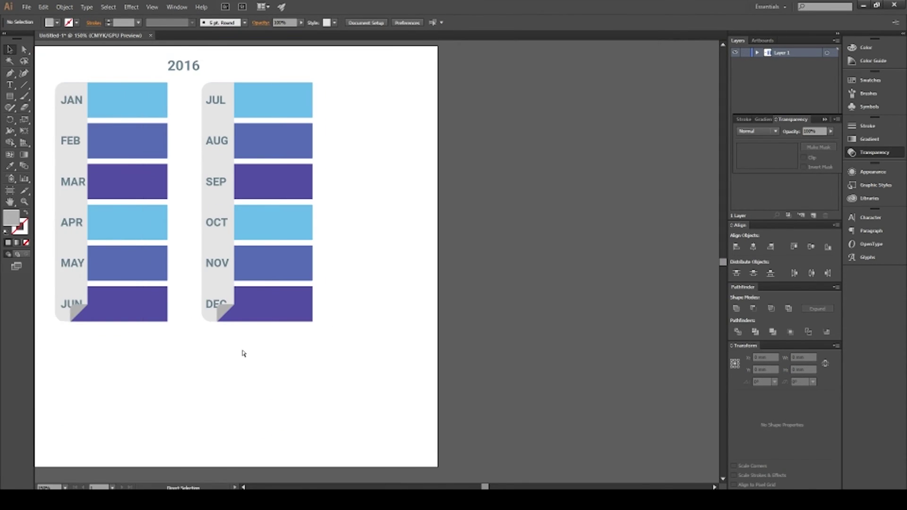
pyautogui.scroll(3, 264, 392)
pyautogui.hscroll(-2, 285, 407)
pyautogui.hscroll(-3, 286, 408)
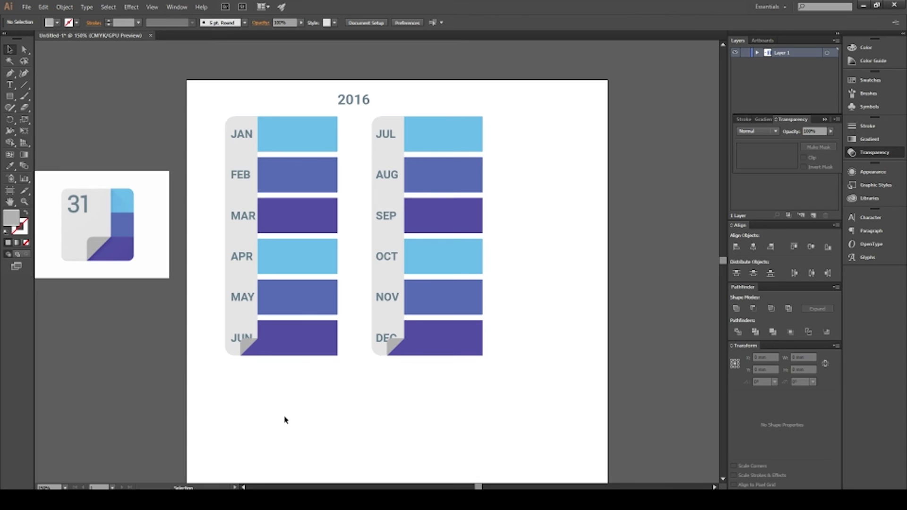
pyautogui.press('m')
pyautogui.moveTo(241, 355); pyautogui.dragTo(337, 117)
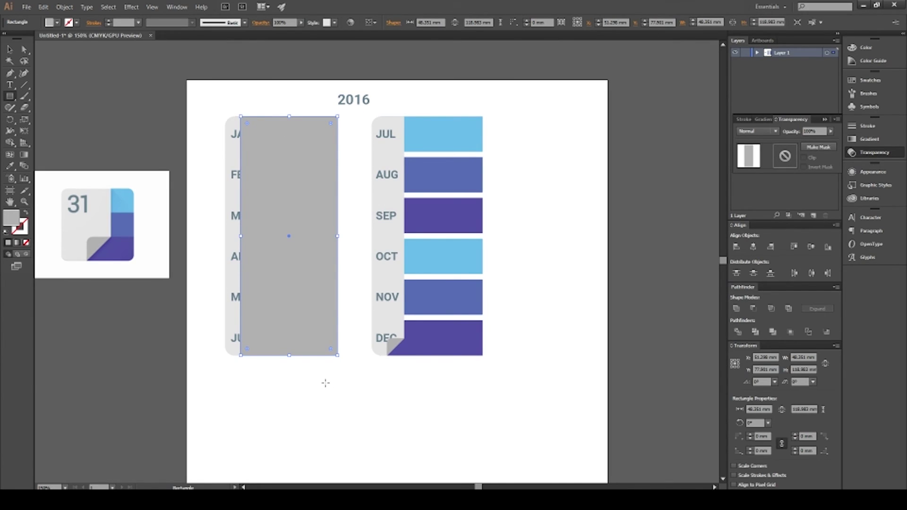
pyautogui.hotkey('ctrl', 'shift', '[')
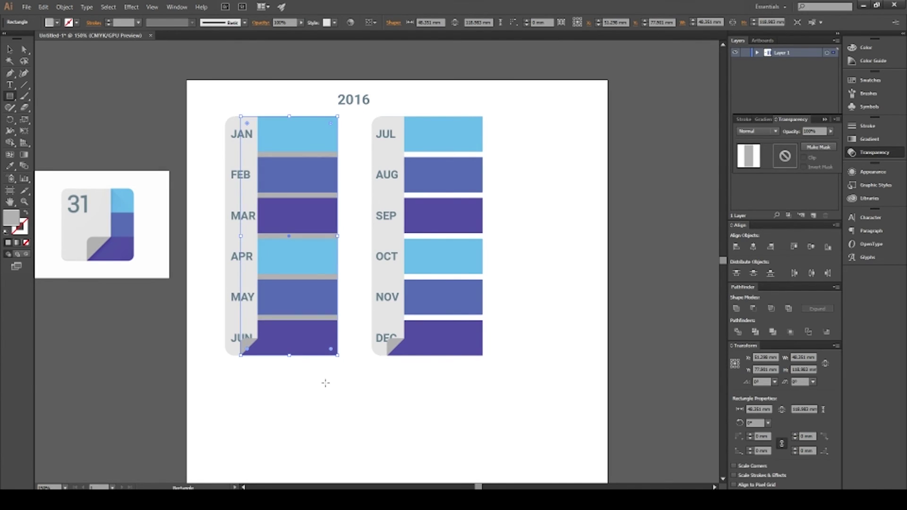
# - Send the first column's six bars behind the new grey rectangle, leaving the rectangle out of the selection
pyautogui.press('v')
pyautogui.press('v')
pyautogui.moveTo(316, 409); pyautogui.dragTo(289, 135)
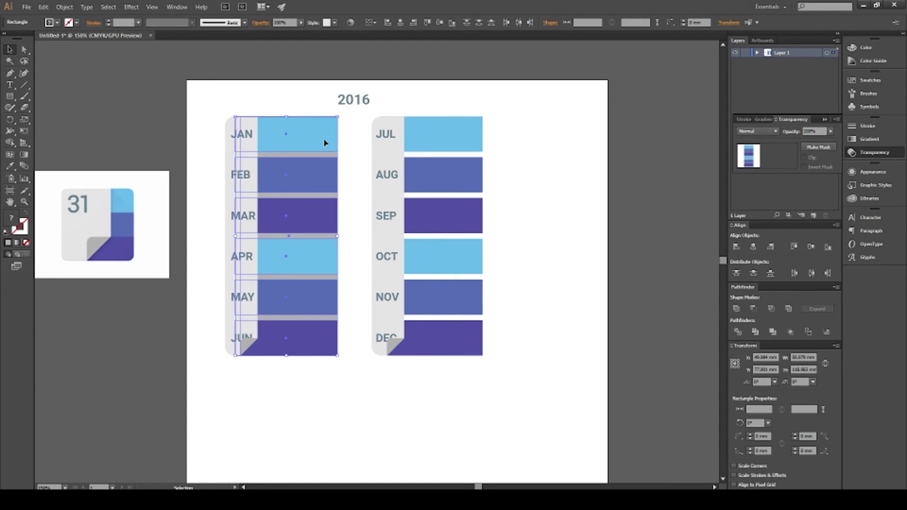
pyautogui.keyDown('shift'); pyautogui.click(315, 155); pyautogui.keyUp('shift')
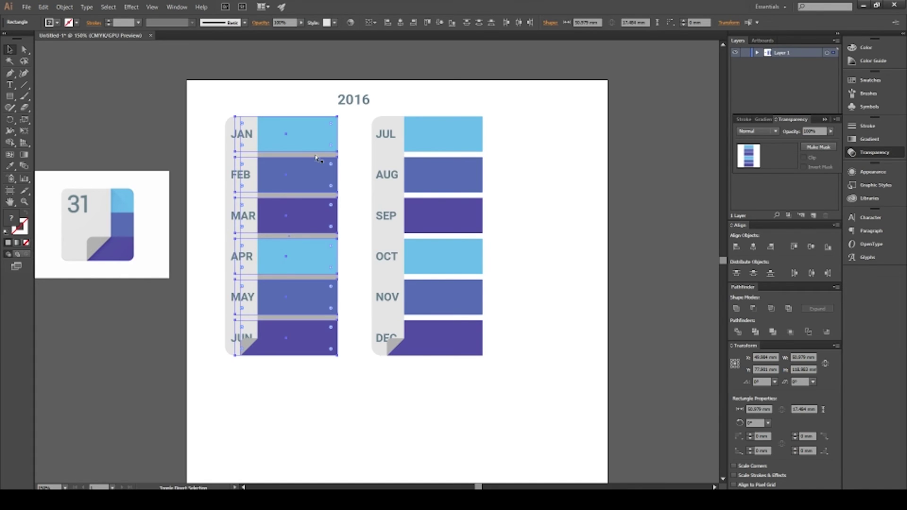
pyautogui.hotkey('ctrl', 'shift', '[')
pyautogui.press('Delete')
# - Fill the rectangle over the first column's bars with the dark grey #212121
pyautogui.click(309, 341)
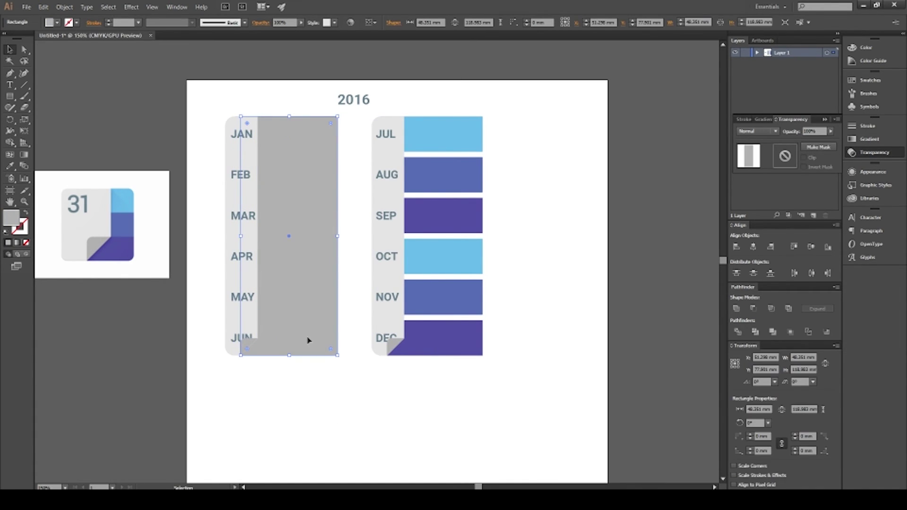
pyautogui.doubleClick(12, 219)
pyautogui.write('1e1c1e')
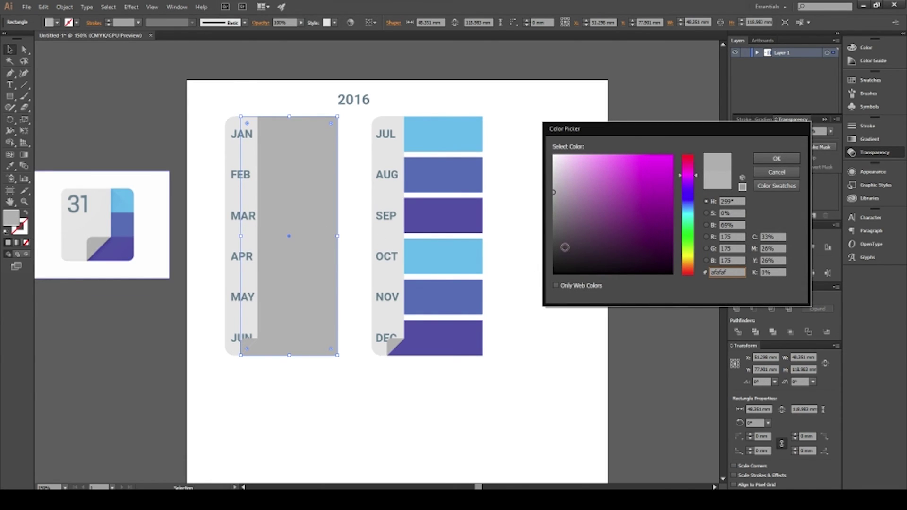
pyautogui.moveTo(559, 263); pyautogui.dragTo(548, 259)
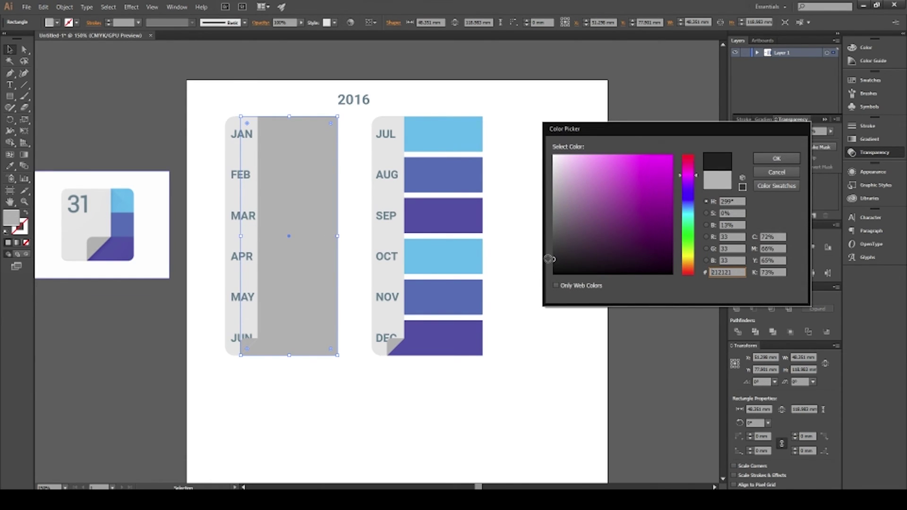
pyautogui.click(789, 160)
# - Apply the Fading Sky linear gradient to the fill of the rectangle over the first column's bars
pyautogui.press('g')
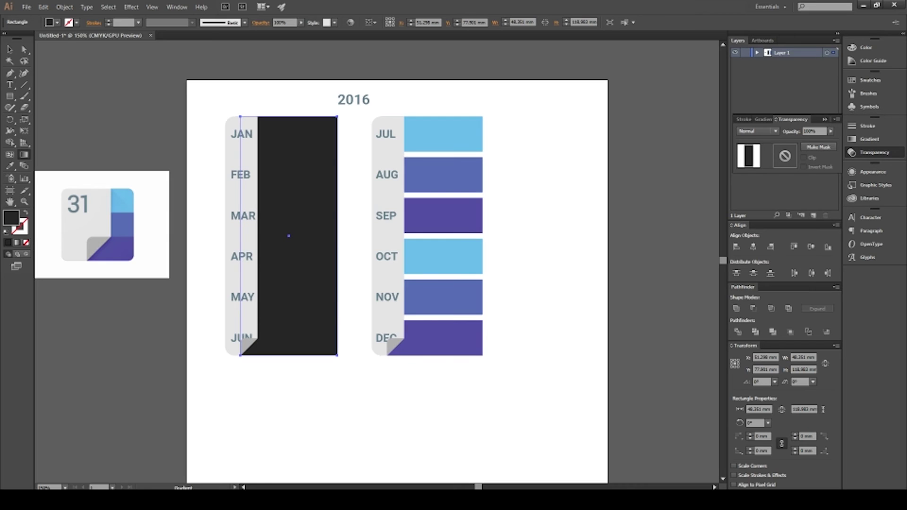
pyautogui.click(871, 139)
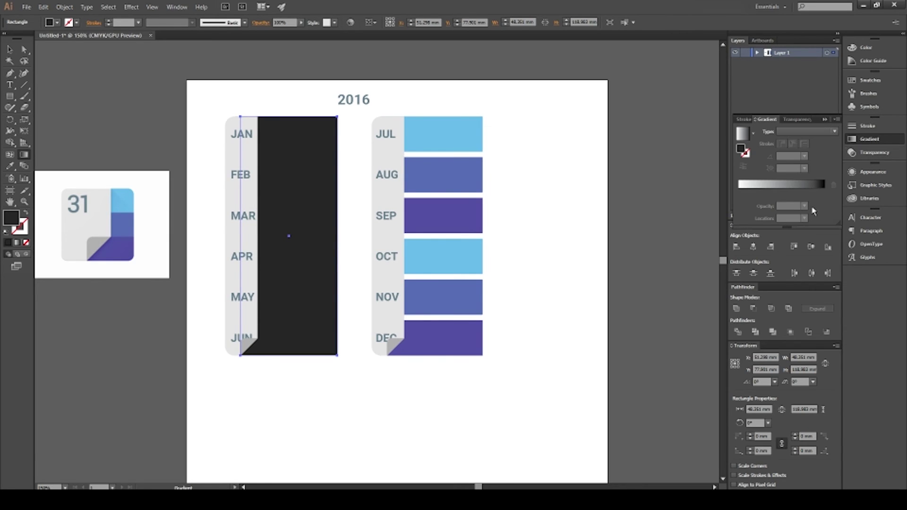
pyautogui.click(742, 150)
pyautogui.click(743, 167)
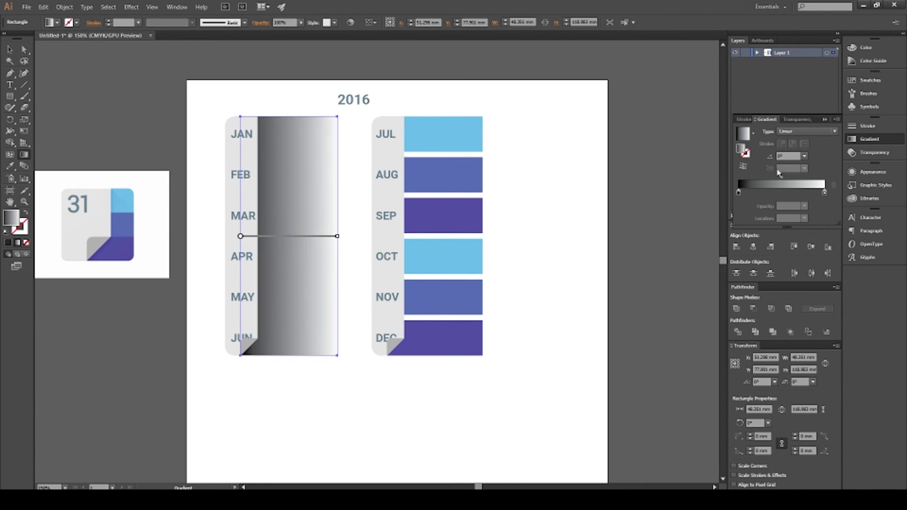
pyautogui.click(753, 134)
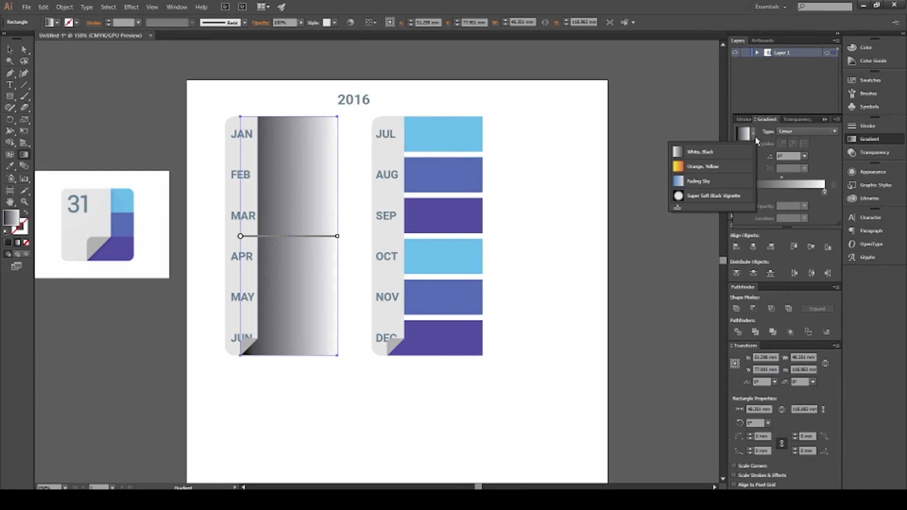
pyautogui.click(724, 184)
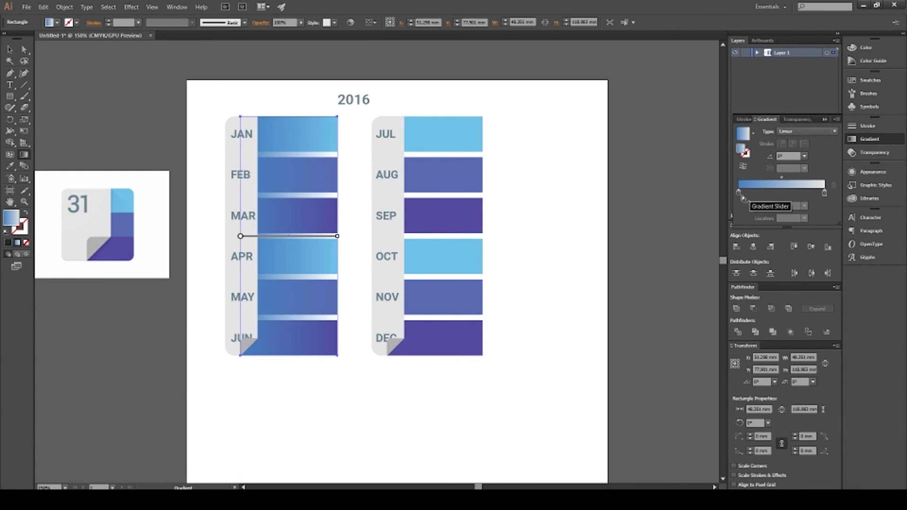
# - Recolour the first column rectangle's gradient so its starting stop is black and its transparent end stop is white
pyautogui.doubleClick(739, 193)
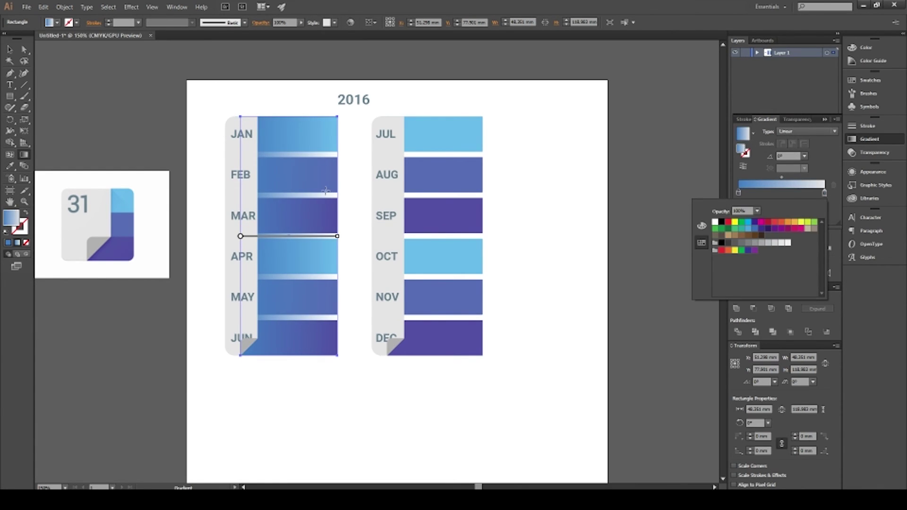
pyautogui.click(721, 222)
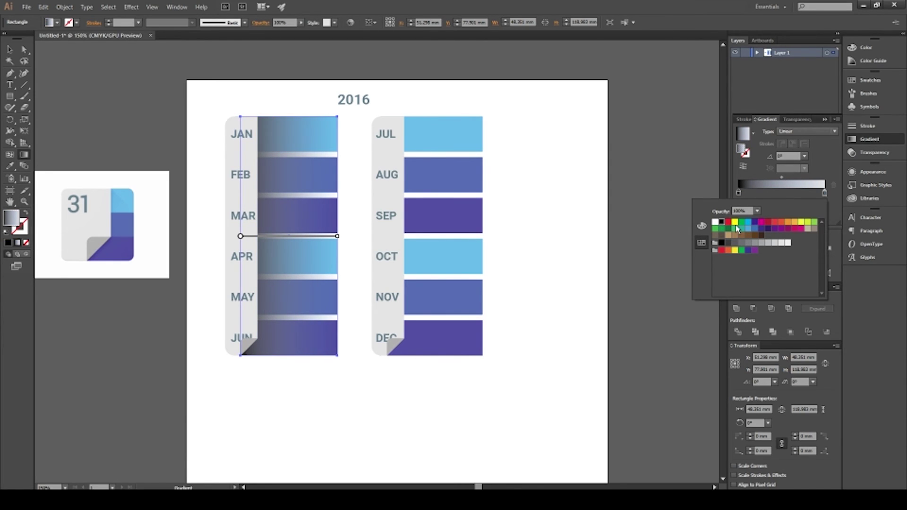
pyautogui.click(826, 169)
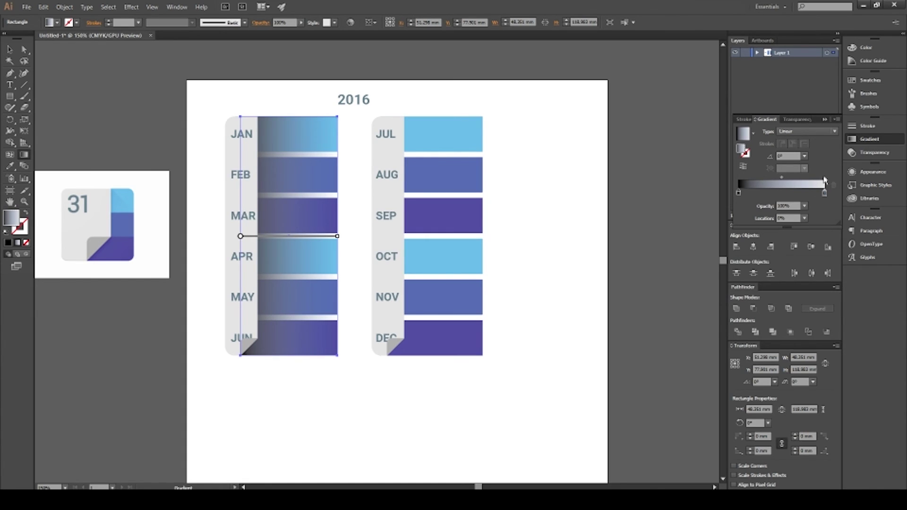
pyautogui.doubleClick(824, 193)
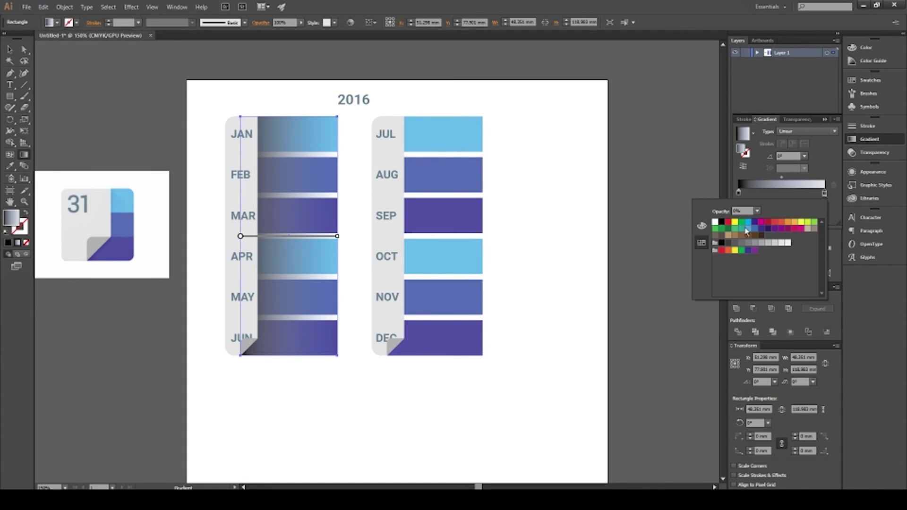
pyautogui.click(714, 223)
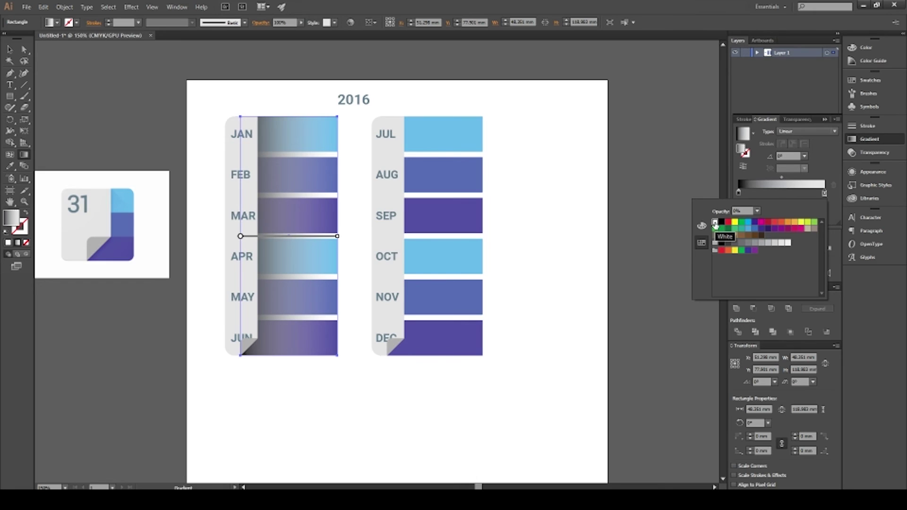
pyautogui.click(815, 172)
# - Shrink the gradient rectangle to the height of the JAN bar and delete it
pyautogui.press('v')
pyautogui.moveTo(289, 355); pyautogui.dragTo(285, 151)
pyautogui.click(318, 423)
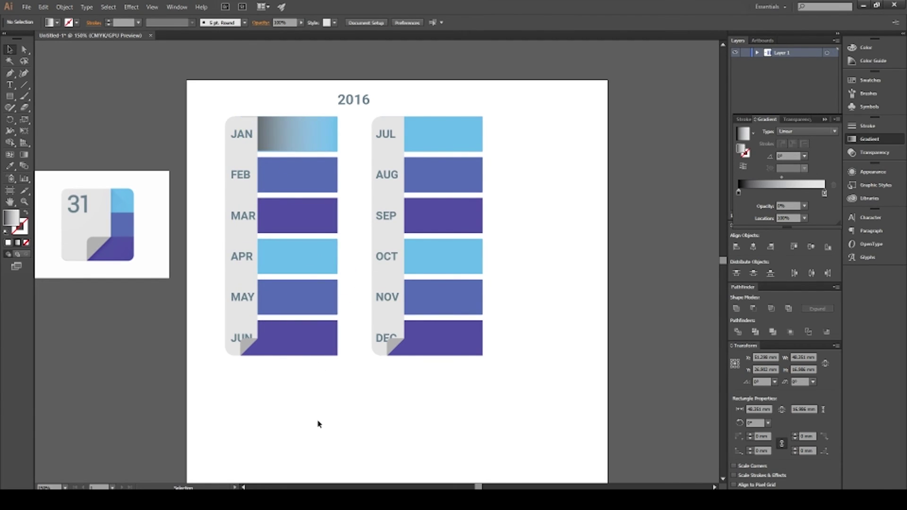
pyautogui.click(286, 137)
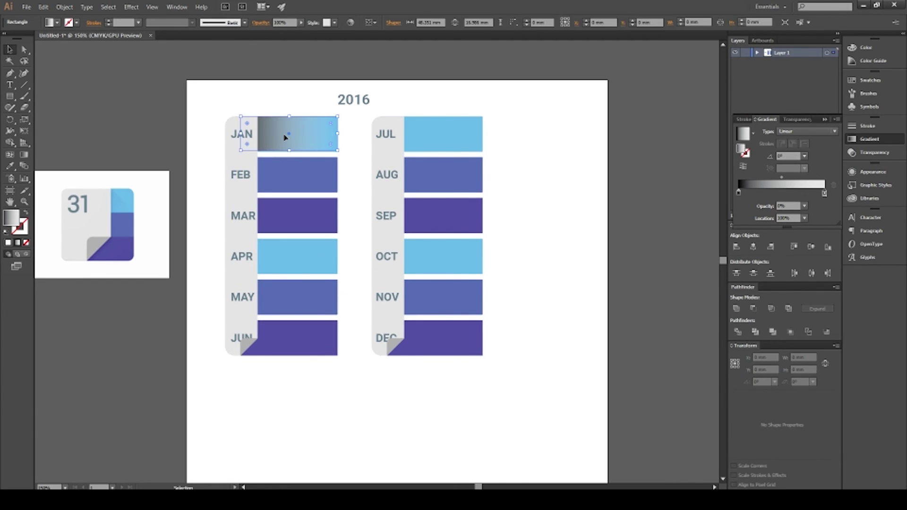
pyautogui.press('Delete')
pyautogui.click(287, 138)
pyautogui.click(313, 317)
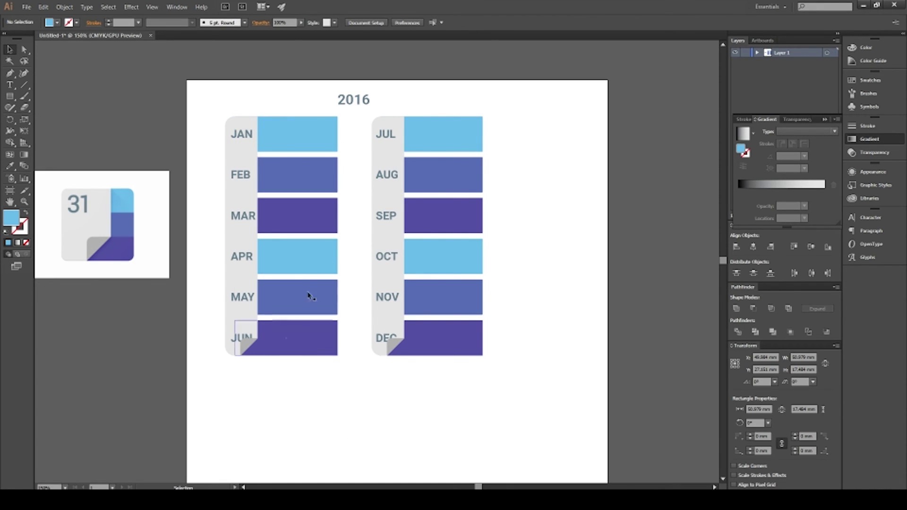
# - Apply the black-to-transparent-white linear gradient directly to all six bars of the first column
pyautogui.click(284, 135)
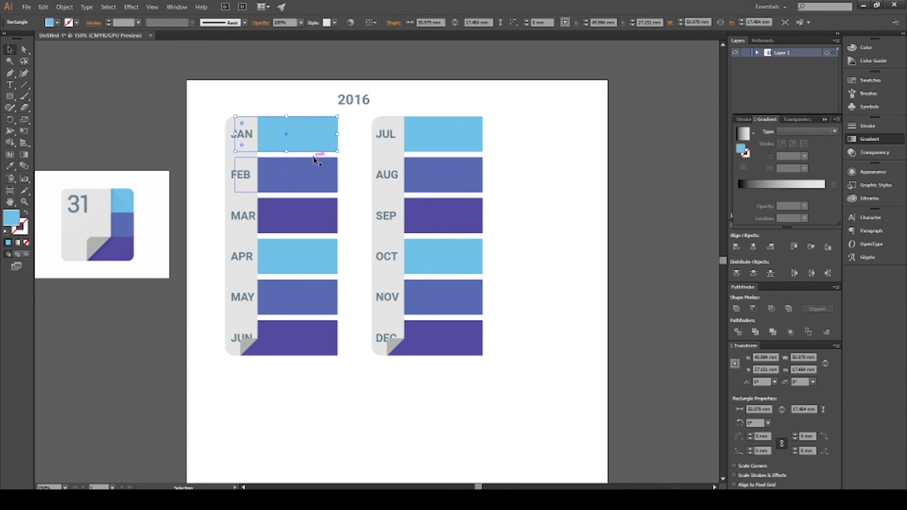
pyautogui.moveTo(322, 324); pyautogui.dragTo(299, 132)
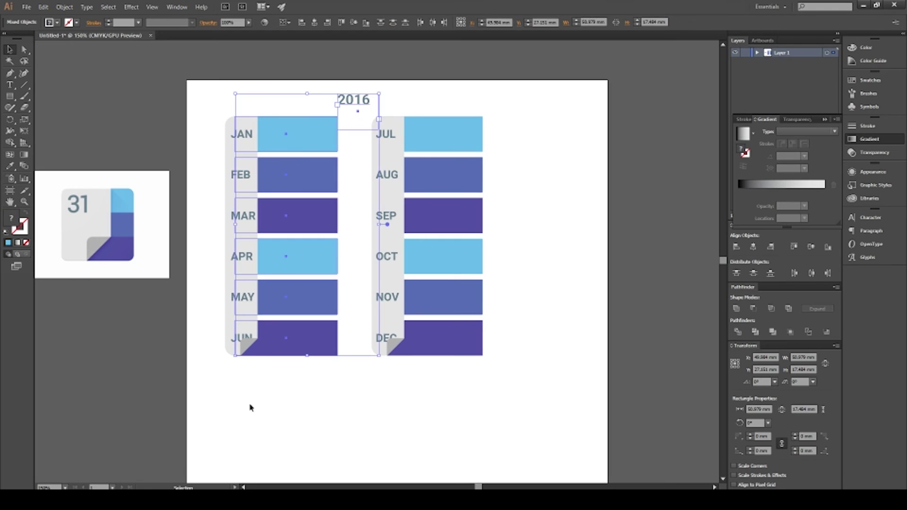
pyautogui.click(320, 432)
pyautogui.moveTo(301, 381); pyautogui.dragTo(293, 329)
pyautogui.moveTo(297, 150); pyautogui.dragTo(297, 145)
pyautogui.press('a')
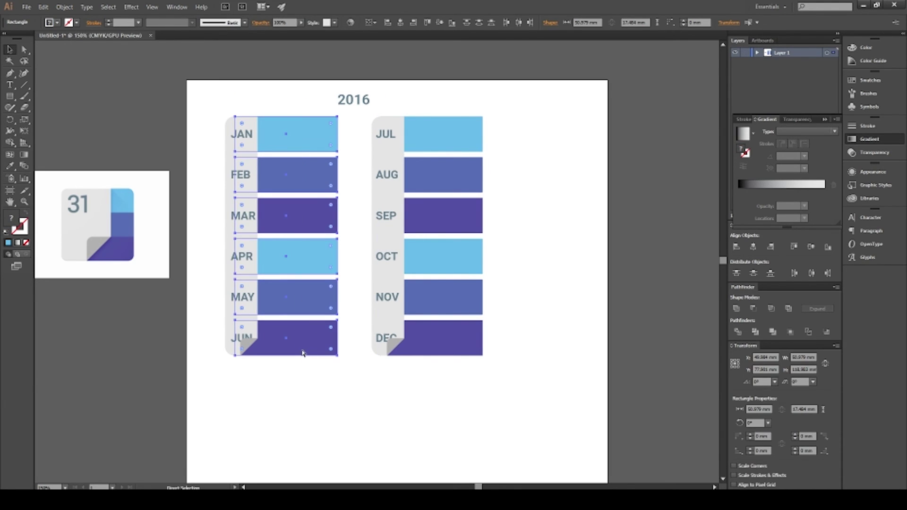
pyautogui.press('v')
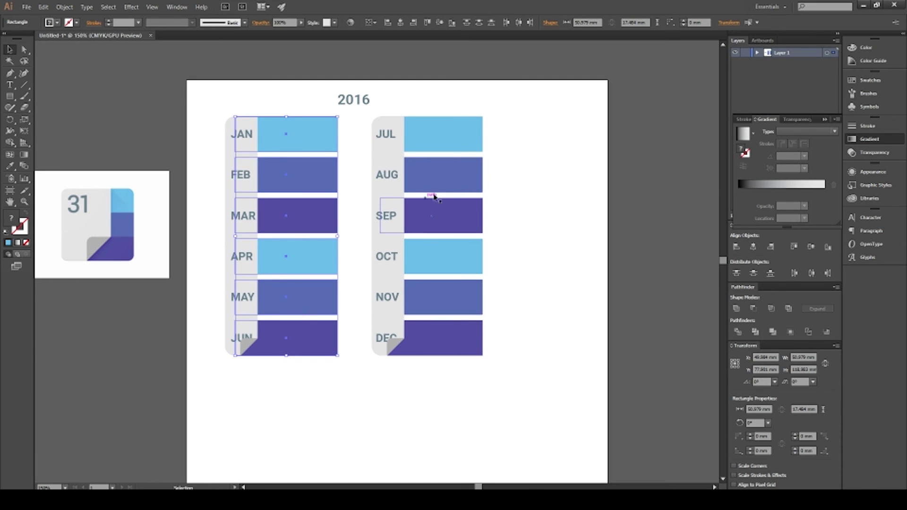
pyautogui.click(744, 135)
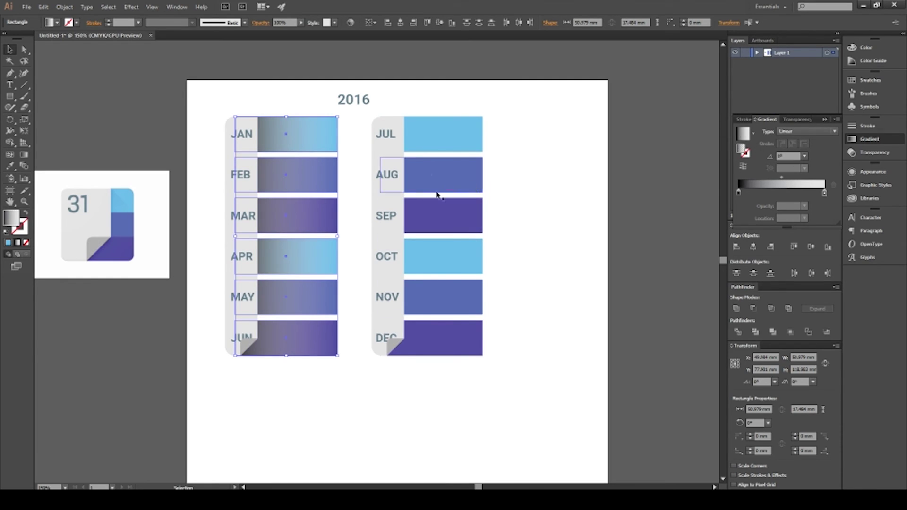
# - Examine the colour values of the first column's starting gradient stop and the JUL bar's fill colour
pyautogui.doubleClick(739, 194)
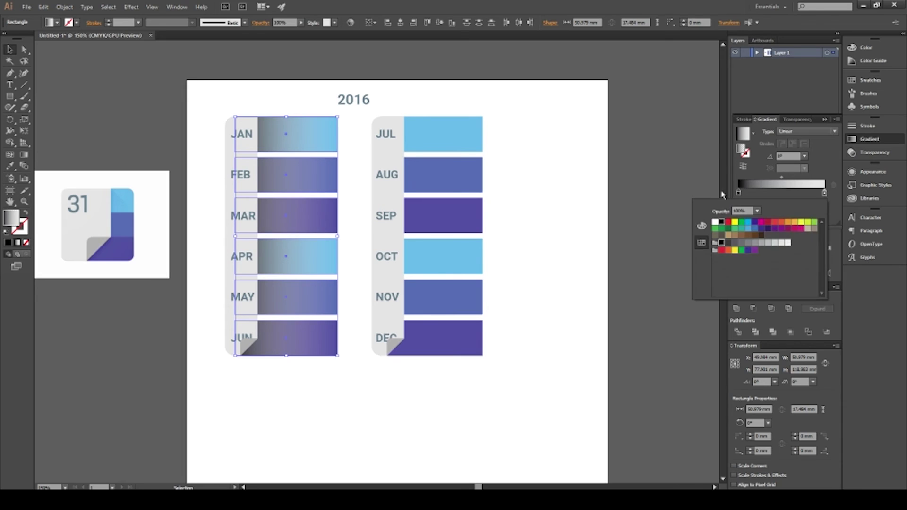
pyautogui.click(702, 226)
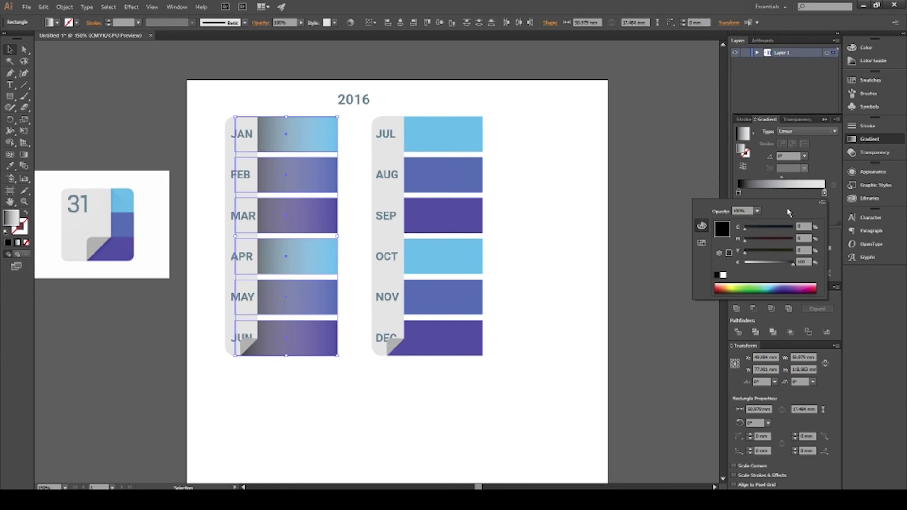
pyautogui.click(443, 138)
pyautogui.click(479, 142)
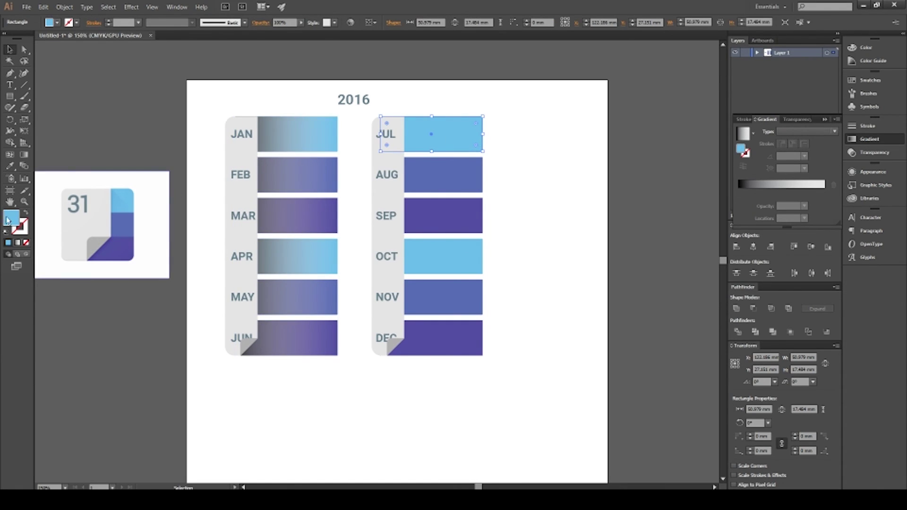
pyautogui.doubleClick(9, 218)
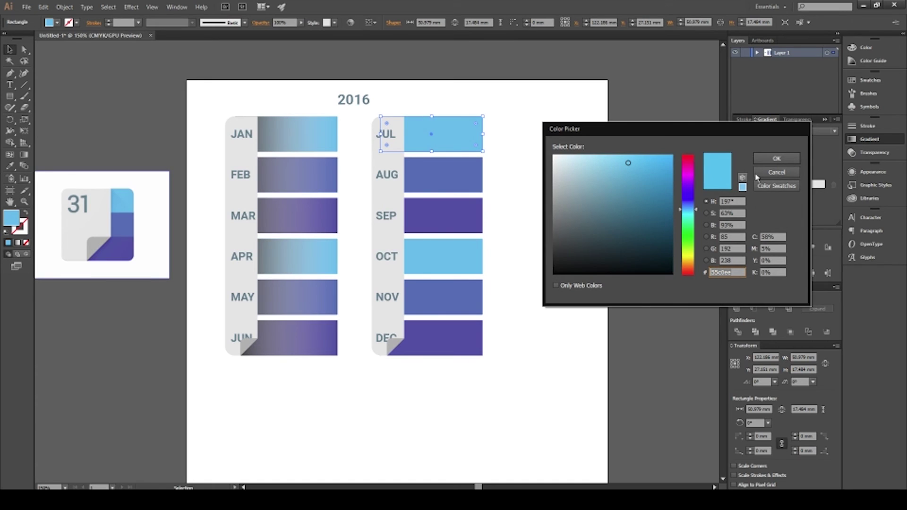
pyautogui.click(777, 172)
pyautogui.click(311, 131)
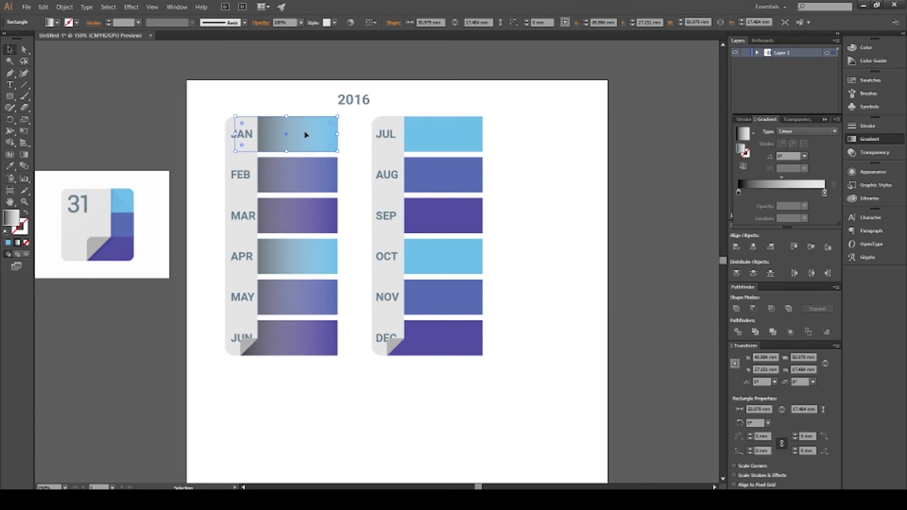
pyautogui.click(739, 194)
pyautogui.doubleClick(738, 194)
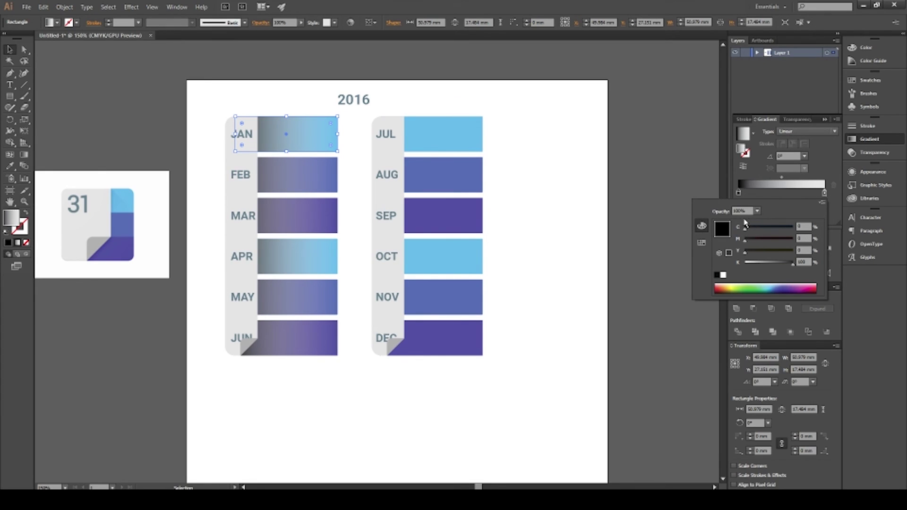
pyautogui.click(758, 211)
pyautogui.click(758, 210)
pyautogui.click(703, 243)
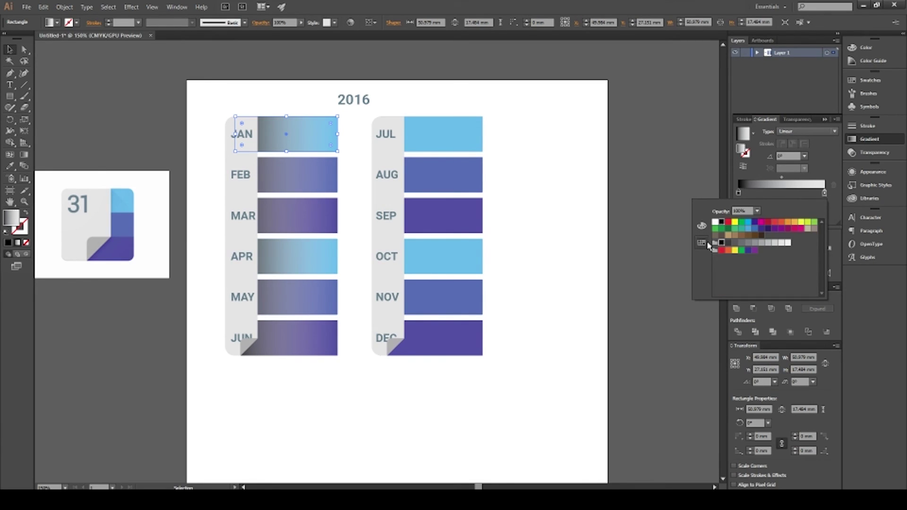
pyautogui.click(687, 173)
# - Save the fill colours of the JUL, AUG and SEP bars as new swatches
pyautogui.click(442, 133)
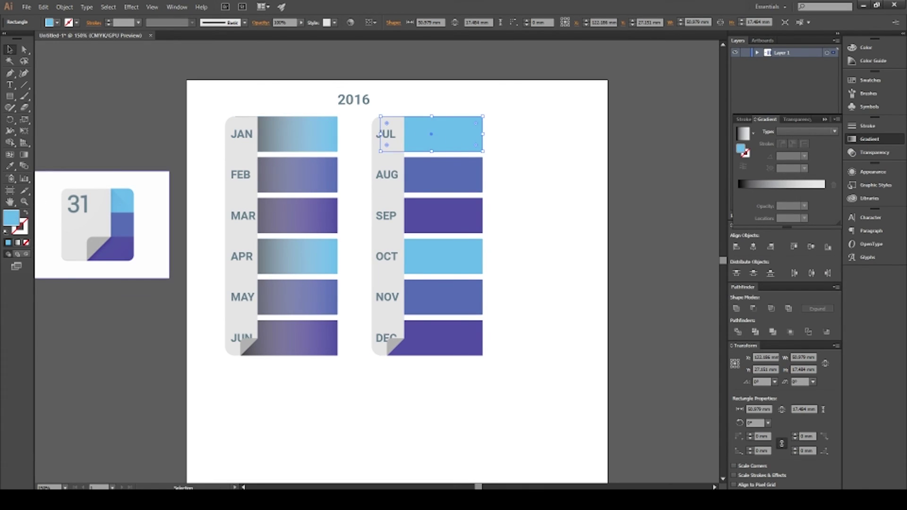
pyautogui.click(867, 80)
pyautogui.moveTo(12, 218); pyautogui.dragTo(755, 122)
pyautogui.click(431, 174)
pyautogui.moveTo(14, 220); pyautogui.dragTo(759, 122)
pyautogui.click(456, 215)
pyautogui.moveTo(6, 221); pyautogui.dragTo(796, 126)
pyautogui.click(563, 225)
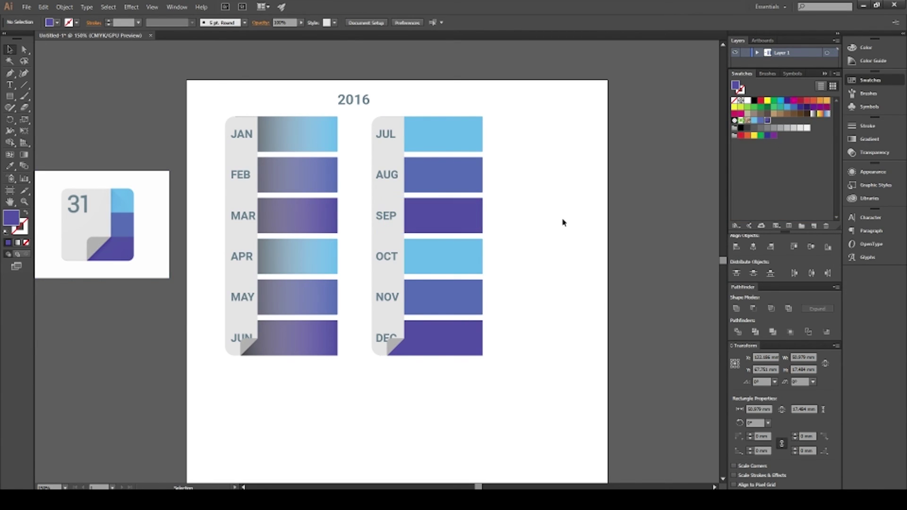
# - Set both gradient stops of the JAN bar to the saved light blue swatch
pyautogui.click(858, 81)
pyautogui.click(304, 142)
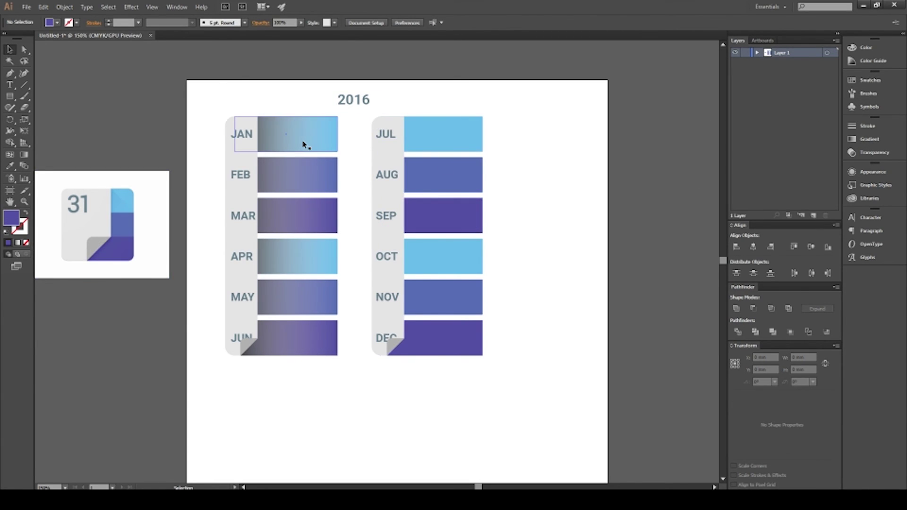
pyautogui.click(870, 139)
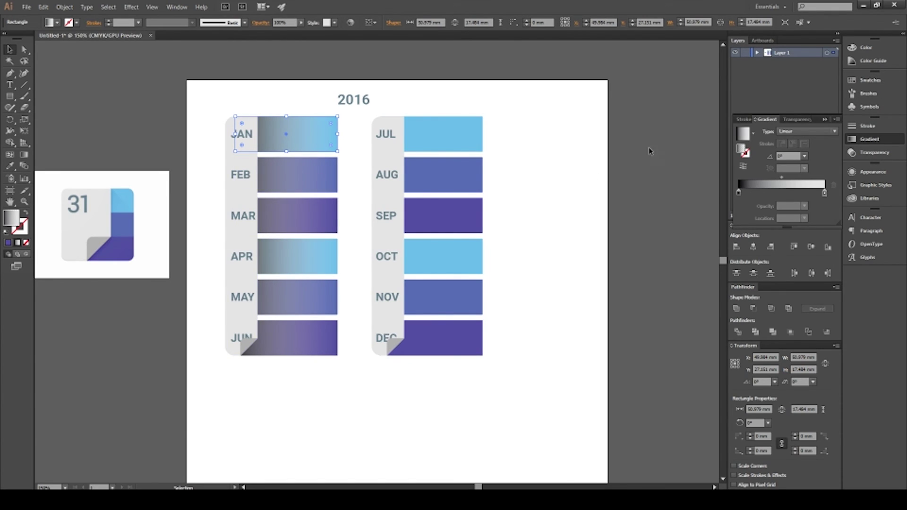
pyautogui.doubleClick(738, 193)
pyautogui.click(768, 236)
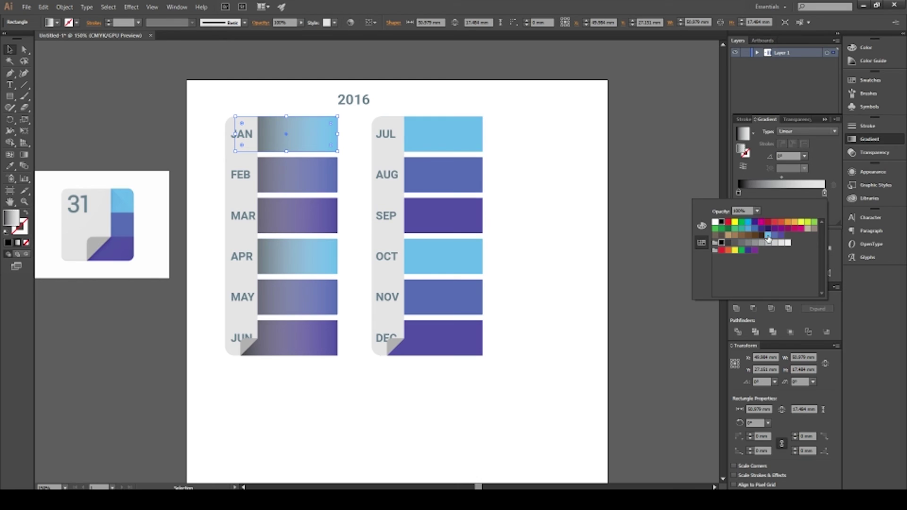
pyautogui.doubleClick(825, 193)
pyautogui.click(770, 235)
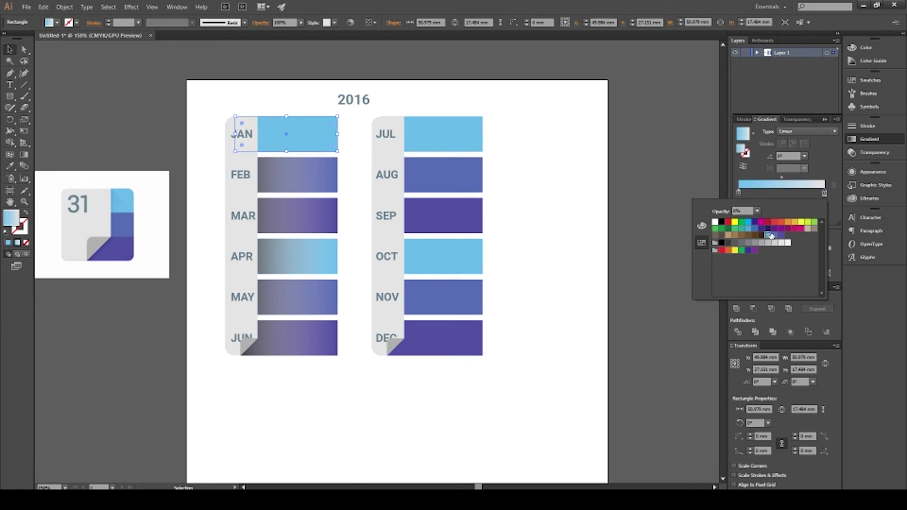
# - Darken the JAN bar's starting gradient stop by setting its black (K) value to 20%
pyautogui.click(738, 193)
pyautogui.doubleClick(739, 193)
pyautogui.click(701, 226)
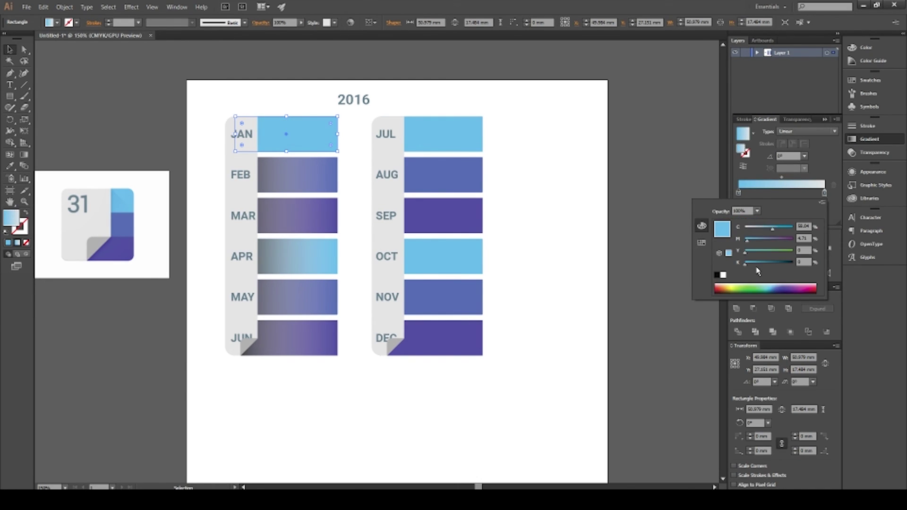
pyautogui.moveTo(808, 263); pyautogui.dragTo(788, 255)
pyautogui.write('20')
pyautogui.press('Return')
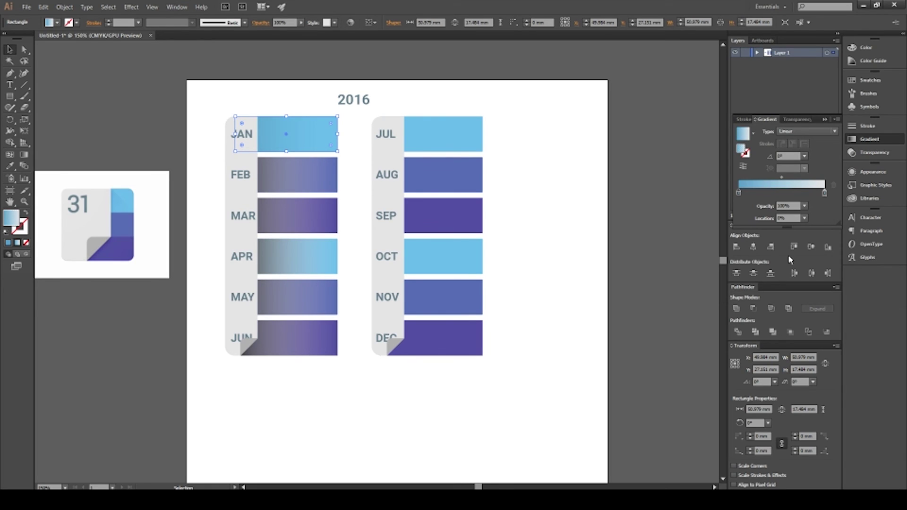
# - Set both gradient stops of the FEB bar to the saved medium blue swatch
pyautogui.click(264, 178)
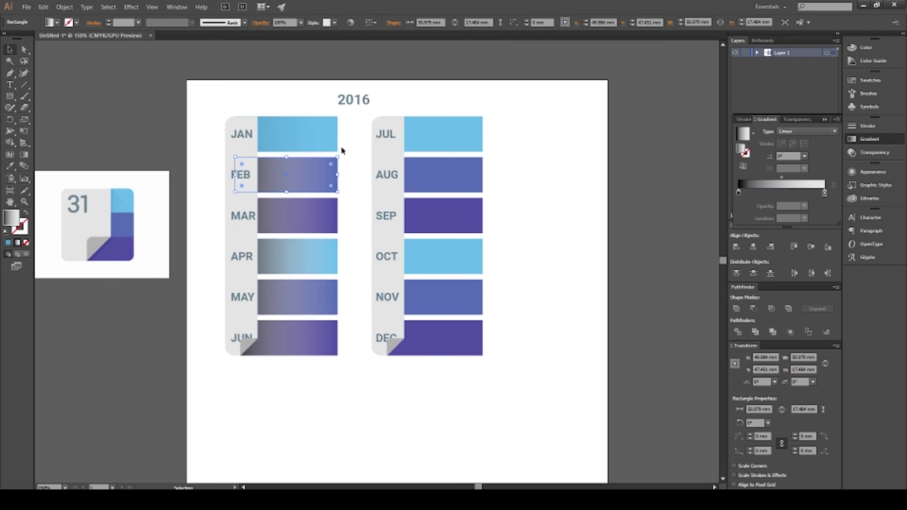
pyautogui.click(738, 193)
pyautogui.doubleClick(738, 191)
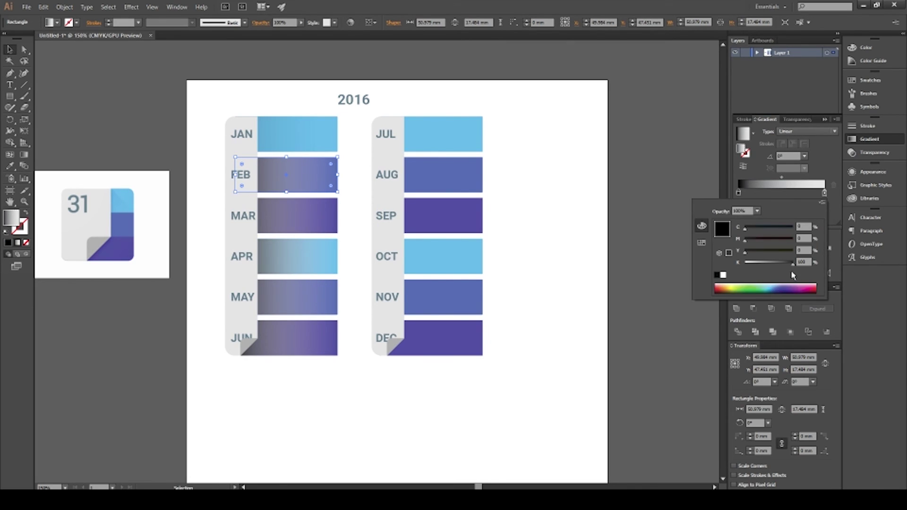
pyautogui.click(823, 171)
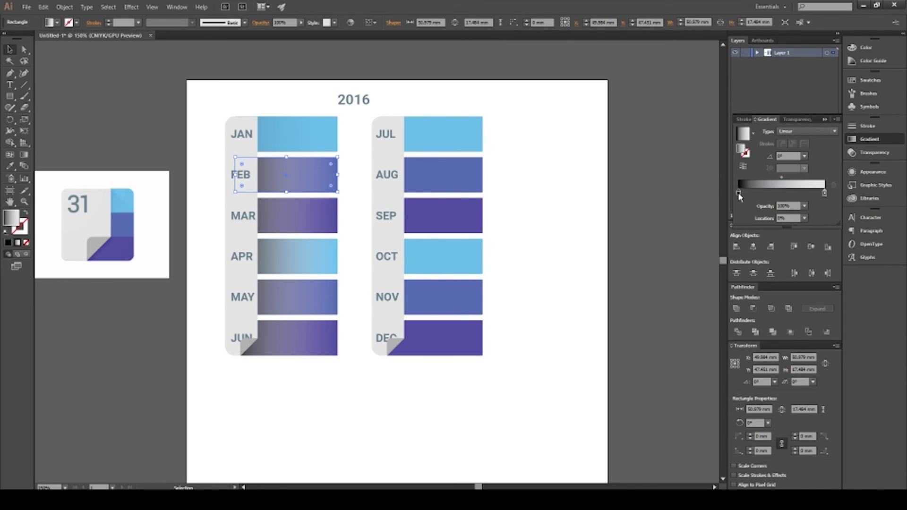
pyautogui.doubleClick(739, 194)
pyautogui.click(703, 243)
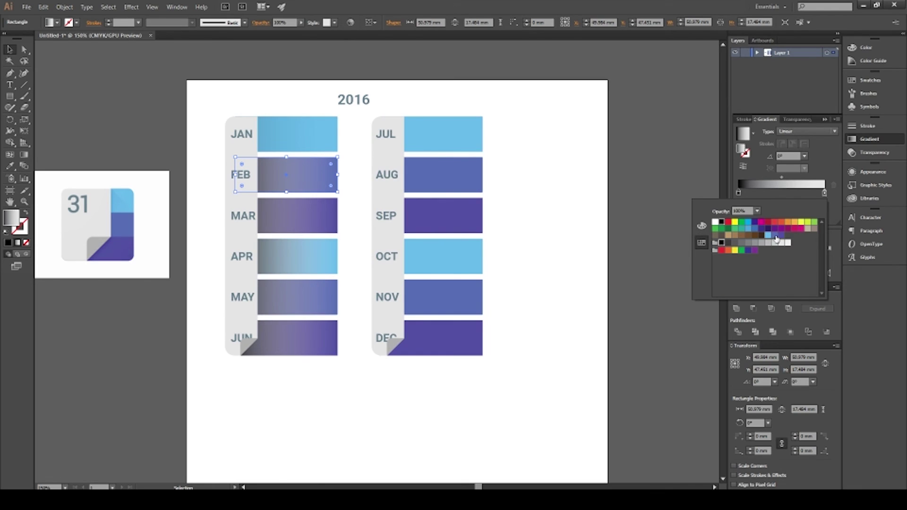
pyautogui.click(774, 238)
pyautogui.click(825, 194)
pyautogui.doubleClick(825, 194)
pyautogui.click(777, 241)
# - Darken the FEB bar's starting gradient stop by setting its black (K) value to 20%
pyautogui.click(739, 194)
pyautogui.doubleClick(739, 194)
pyautogui.click(702, 226)
pyautogui.click(802, 261)
pyautogui.write('20')
pyautogui.press('Return')
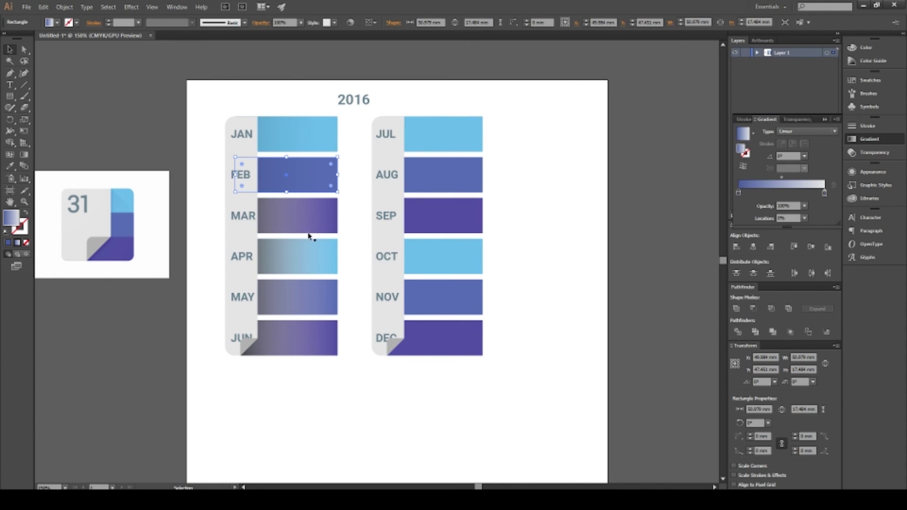
# - Set the MAR bar's starting gradient stop to the saved purple swatch, darkened with a black (K) value of 20%
pyautogui.click(276, 226)
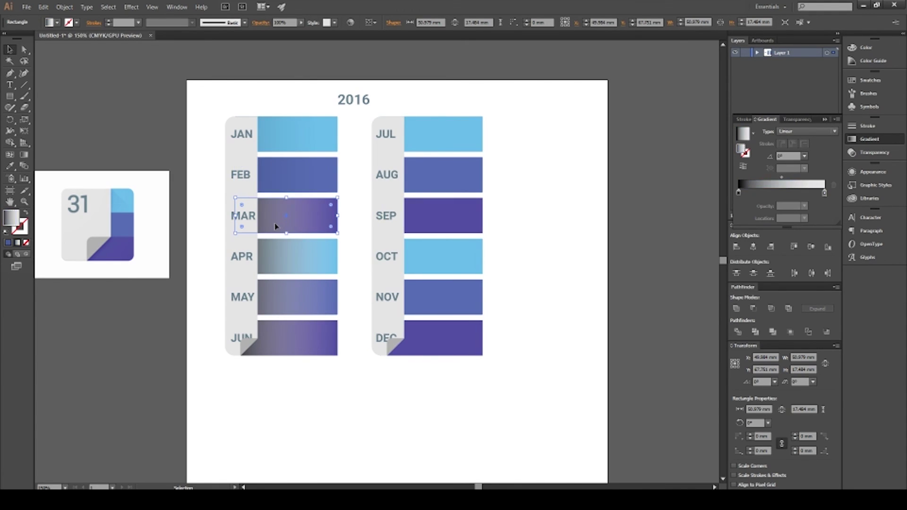
pyautogui.doubleClick(739, 193)
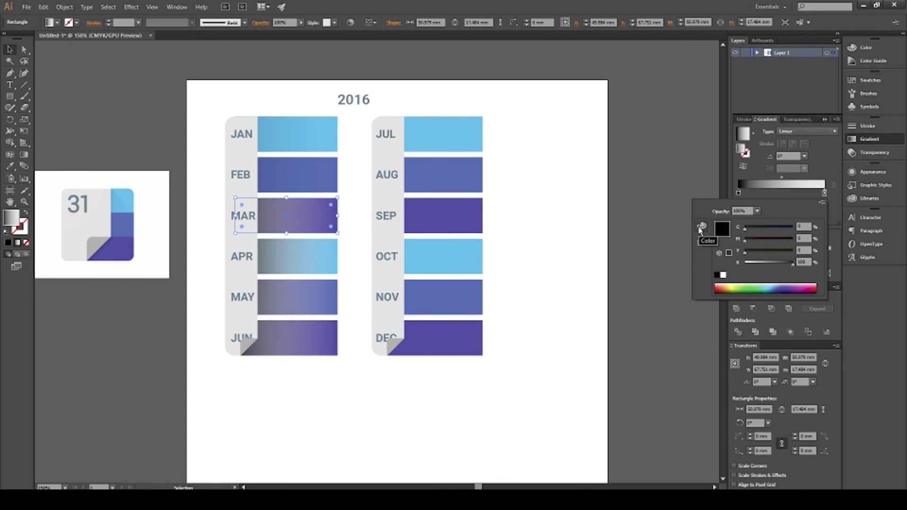
pyautogui.click(702, 242)
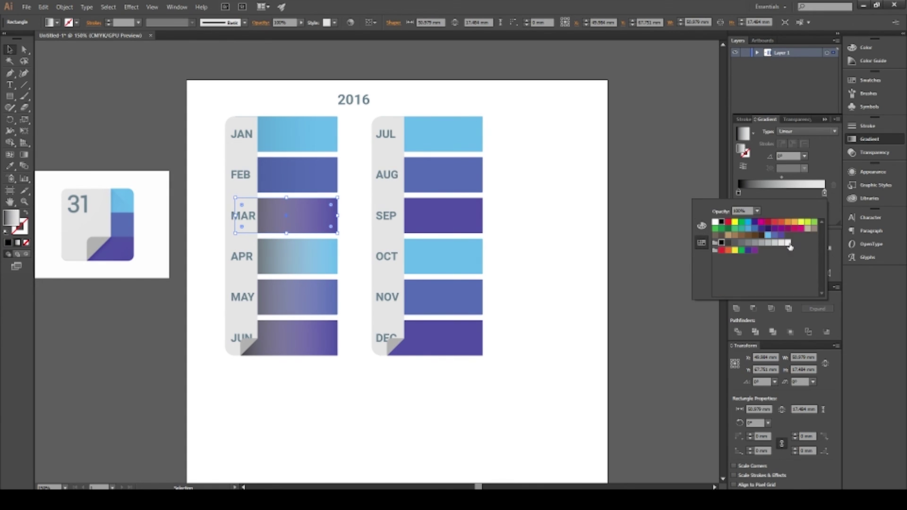
pyautogui.click(782, 235)
pyautogui.click(701, 227)
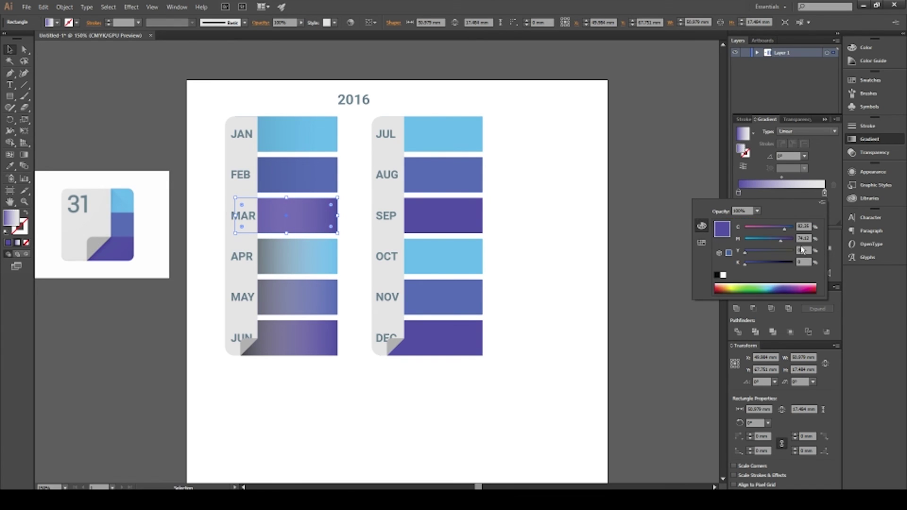
pyautogui.press('Return')
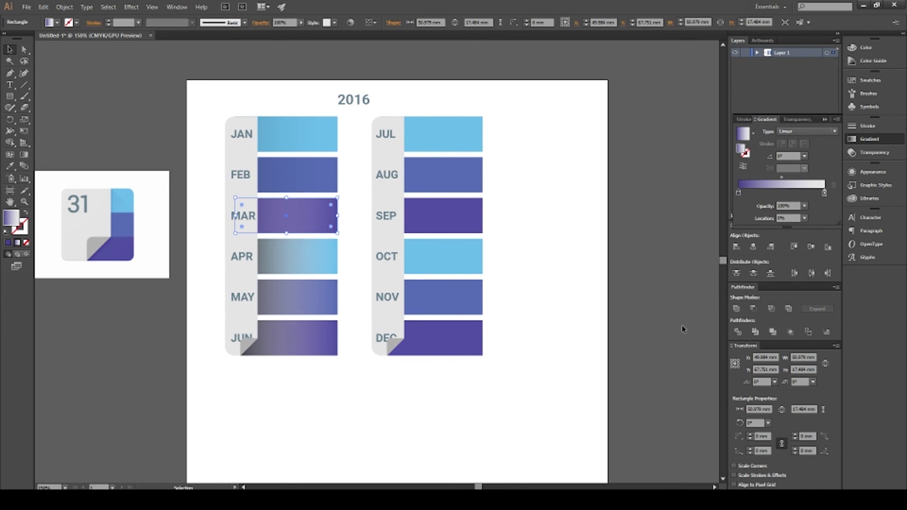
pyautogui.click(617, 306)
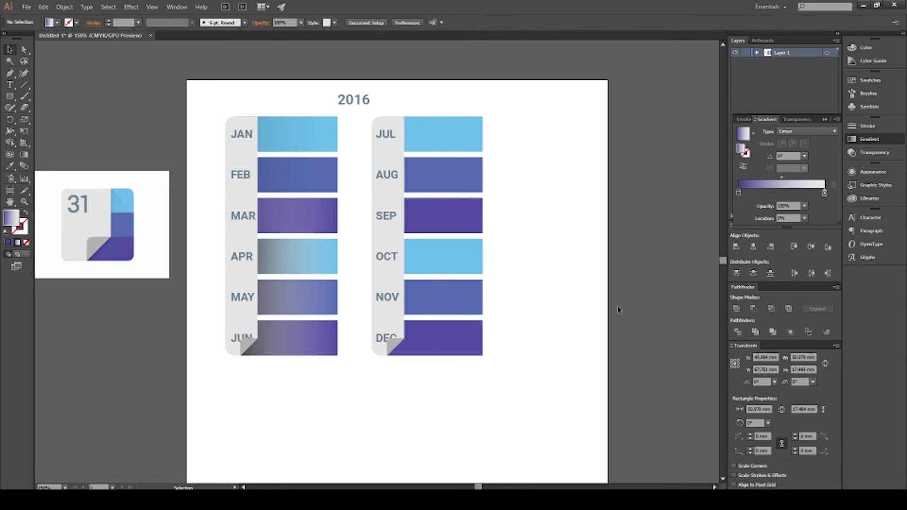
# - Delete the gradient rectangles covering the APR, MAY and JUN bars
pyautogui.click(316, 265)
pyautogui.keyDown('shift'); pyautogui.click(320, 304); pyautogui.keyUp('shift')
pyautogui.keyDown('shift'); pyautogui.click(313, 340); pyautogui.keyUp('shift')
pyautogui.press('Delete')
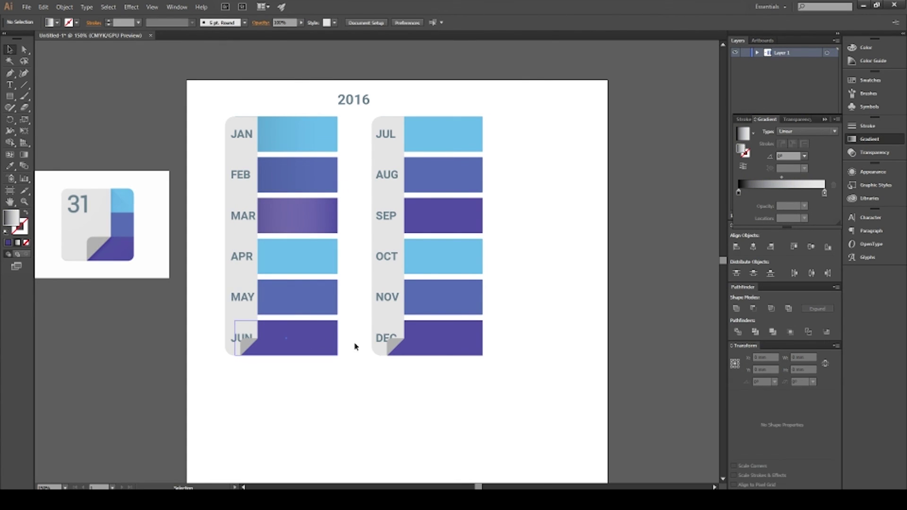
# - Narrow the JAN, FEB and MAR gradient rectangles together to about 18 mm wide beside the grey strip
pyautogui.click(302, 166)
pyautogui.keyDown('shift'); pyautogui.click(301, 133); pyautogui.keyUp('shift')
pyautogui.keyDown('shift'); pyautogui.click(302, 218); pyautogui.keyUp('shift')
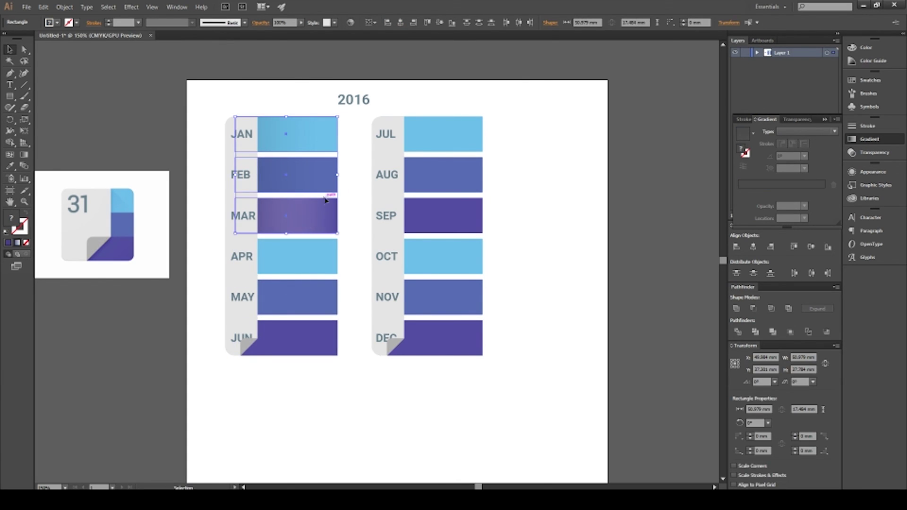
pyautogui.moveTo(337, 175); pyautogui.dragTo(284, 176)
pyautogui.click(350, 282)
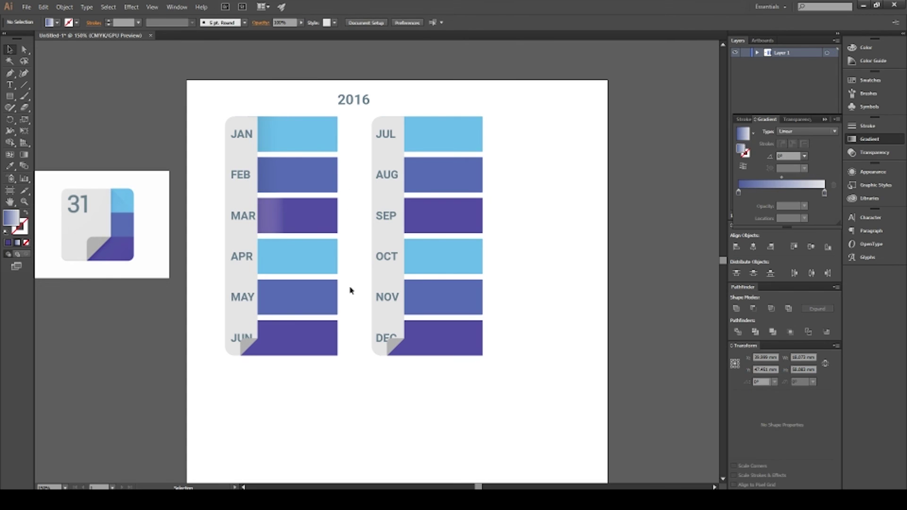
# - Set the MAR gradient rectangle's ending stop to the saved purple swatch and check its starting stop's colour values
pyautogui.doubleClick(824, 193)
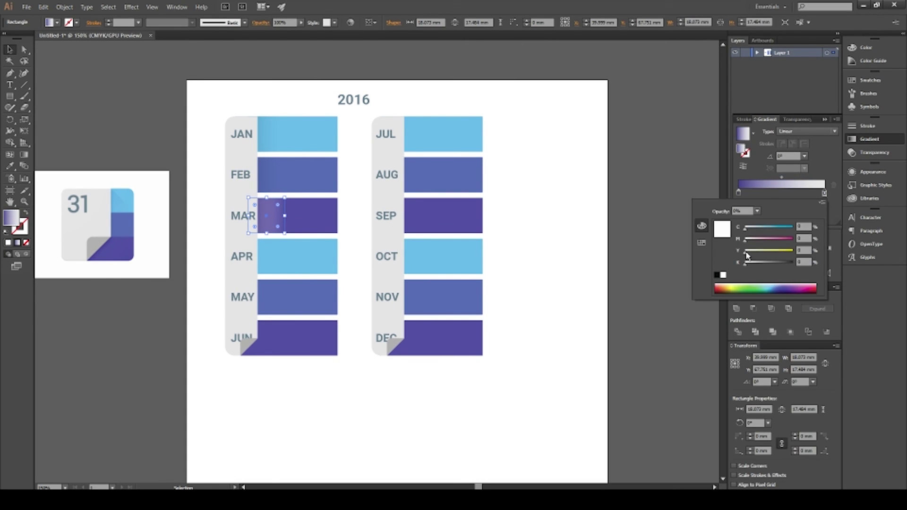
pyautogui.click(702, 243)
pyautogui.click(781, 236)
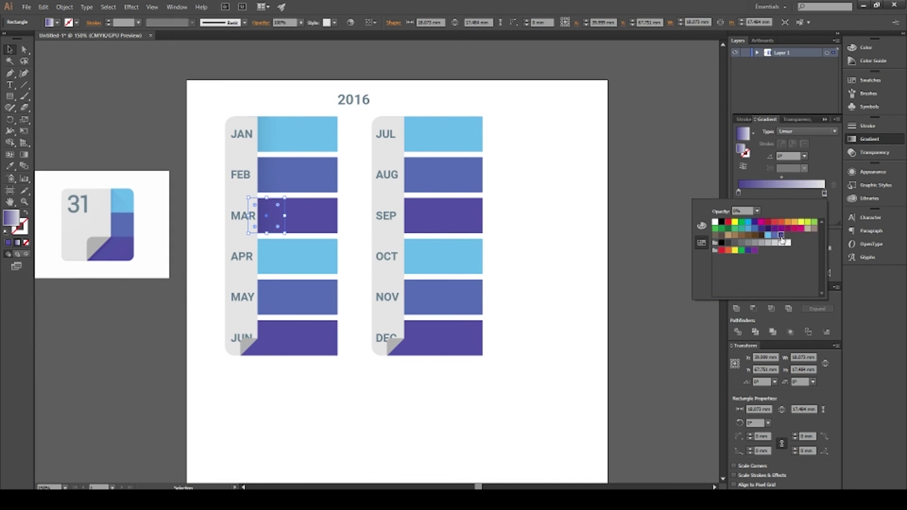
pyautogui.click(701, 225)
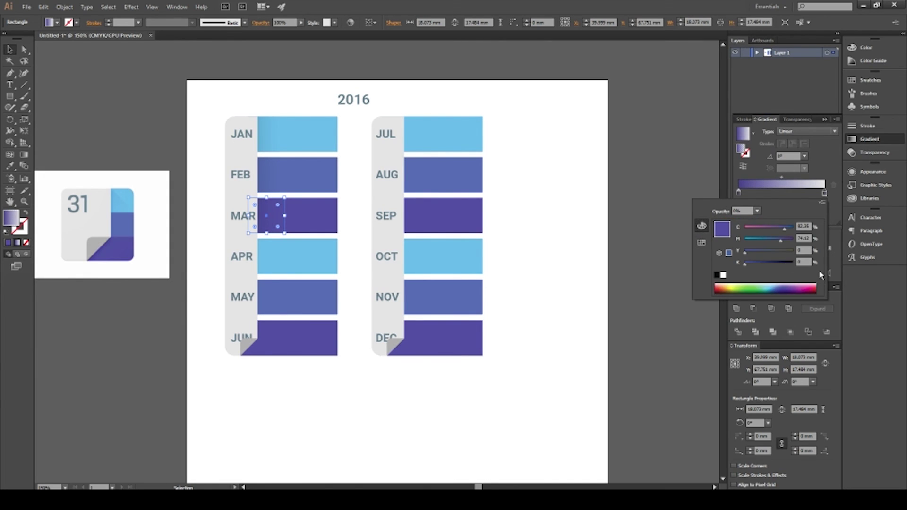
pyautogui.click(827, 158)
pyautogui.doubleClick(738, 193)
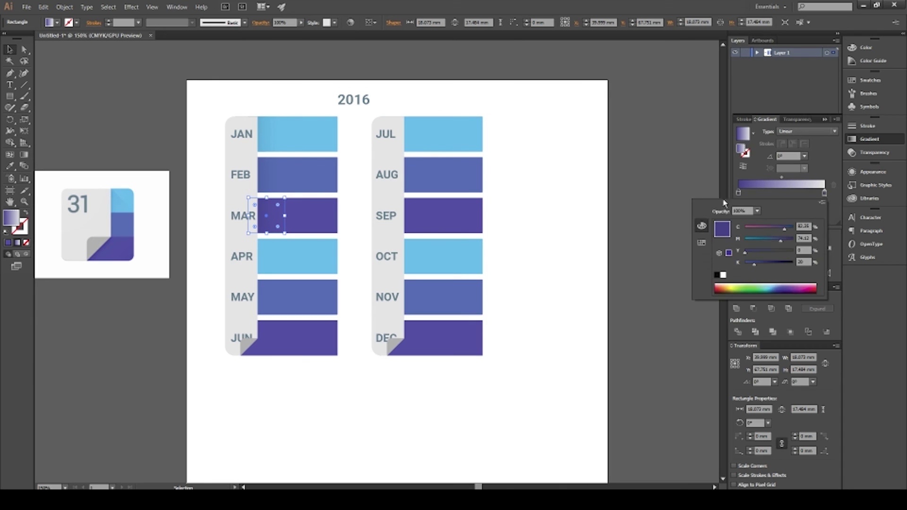
pyautogui.click(824, 166)
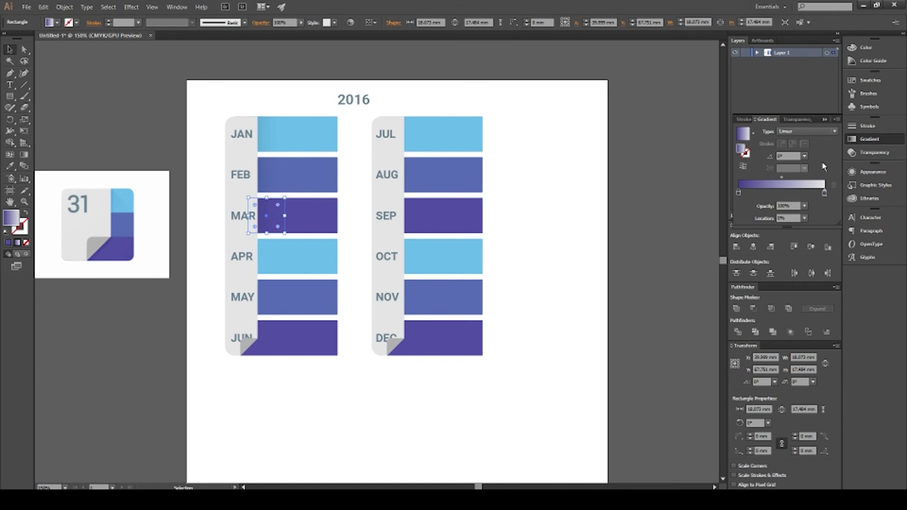
pyautogui.click(558, 389)
# - Copy the JAN, FEB and MAR gradient rectangles down onto the APR, MAY and JUN bars
pyautogui.click(275, 221)
pyautogui.keyDown('shift'); pyautogui.click(271, 180); pyautogui.keyUp('shift')
pyautogui.keyDown('shift'); pyautogui.click(270, 138); pyautogui.keyUp('shift')
pyautogui.moveTo(269, 137); pyautogui.dragTo(273, 268)
pyautogui.click(351, 411)
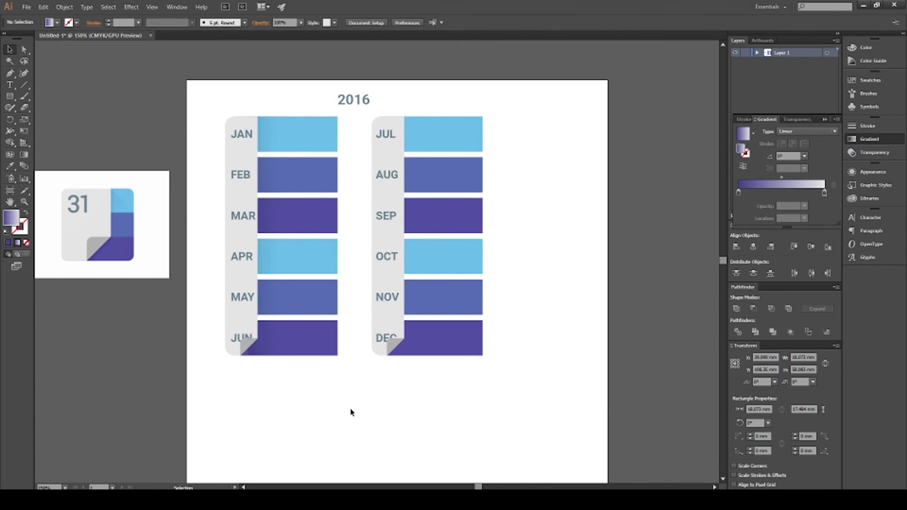
# - Widen the JUN gradient rectangle to about 21.9 mm so it reaches the outer tip of the folded corner
pyautogui.click(263, 351)
pyautogui.moveTo(248, 338); pyautogui.dragTo(240, 339)
pyautogui.click(271, 411)
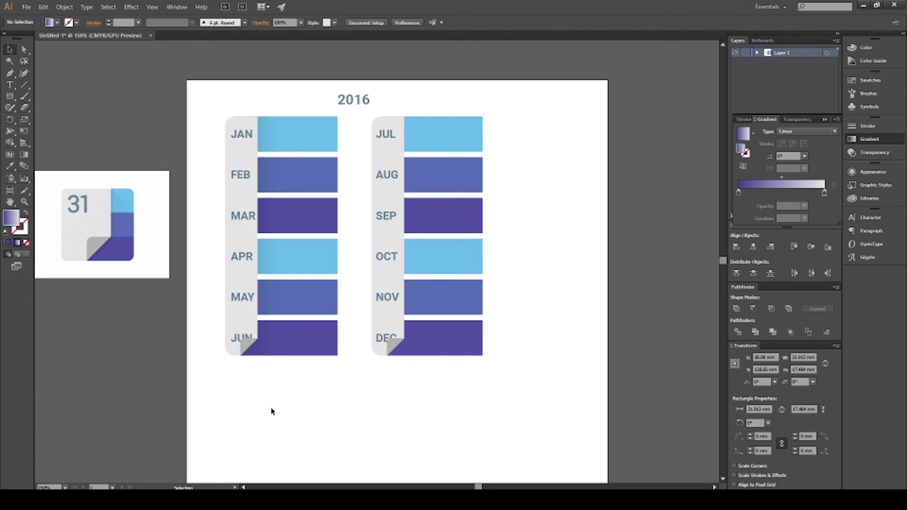
# - Copy all six gradient rectangles from the JAN–JUN bars onto the matching JUL–DEC bars
pyautogui.click(270, 346)
pyautogui.keyDown('shift'); pyautogui.click(271, 301); pyautogui.keyUp('shift')
pyautogui.keyDown('shift'); pyautogui.click(271, 266); pyautogui.keyUp('shift')
pyautogui.keyDown('shift'); pyautogui.click(266, 221); pyautogui.keyUp('shift')
pyautogui.keyDown('shift'); pyautogui.click(266, 184); pyautogui.keyUp('shift')
pyautogui.keyDown('shift'); pyautogui.click(273, 133); pyautogui.keyUp('shift')
pyautogui.moveTo(274, 134); pyautogui.dragTo(417, 138)
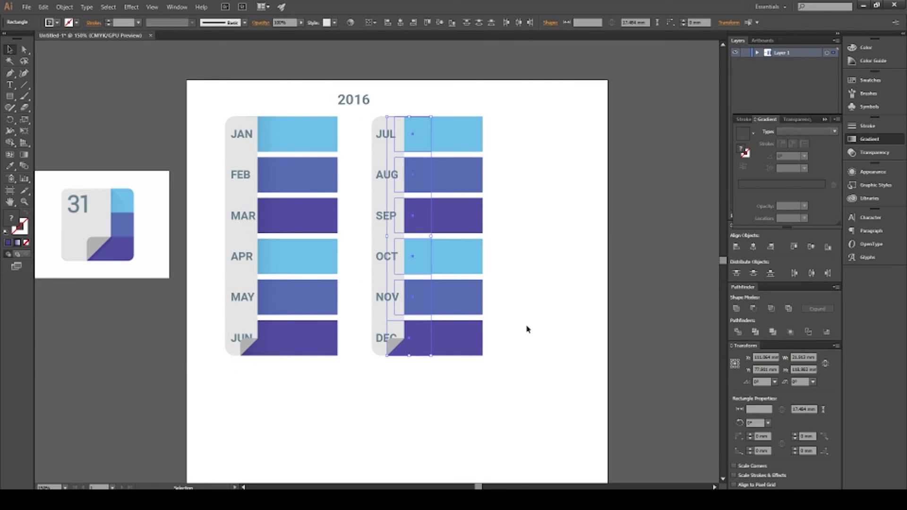
pyautogui.click(575, 401)
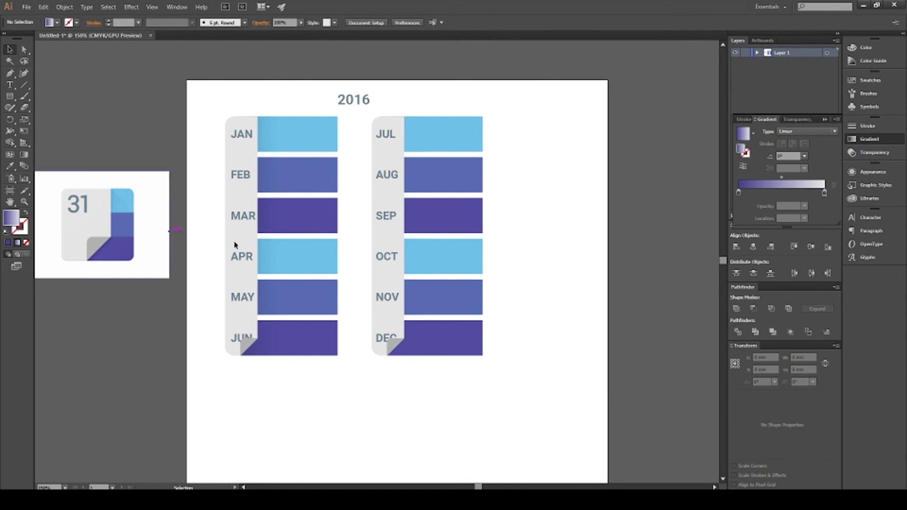
# - Place a copy of the JUN gradient rectangle in the empty area below the bar and rotate it to 135°
pyautogui.click(248, 348)
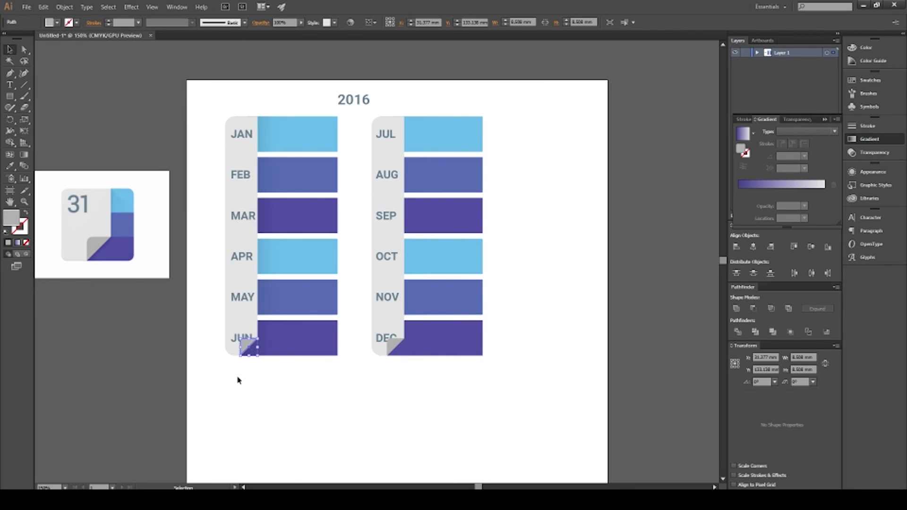
pyautogui.scroll(3, 239, 379)
pyautogui.click(266, 371)
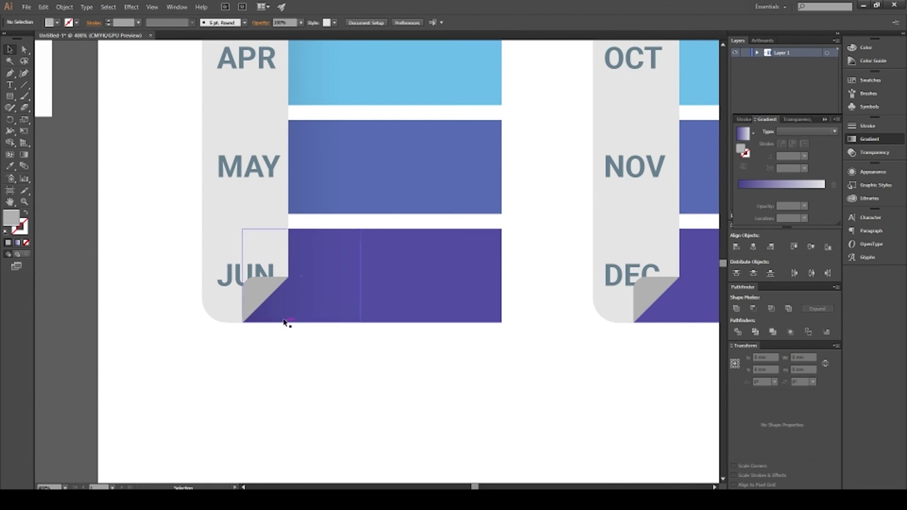
pyautogui.moveTo(319, 314); pyautogui.dragTo(347, 443)
pyautogui.moveTo(390, 400); pyautogui.dragTo(172, 310)
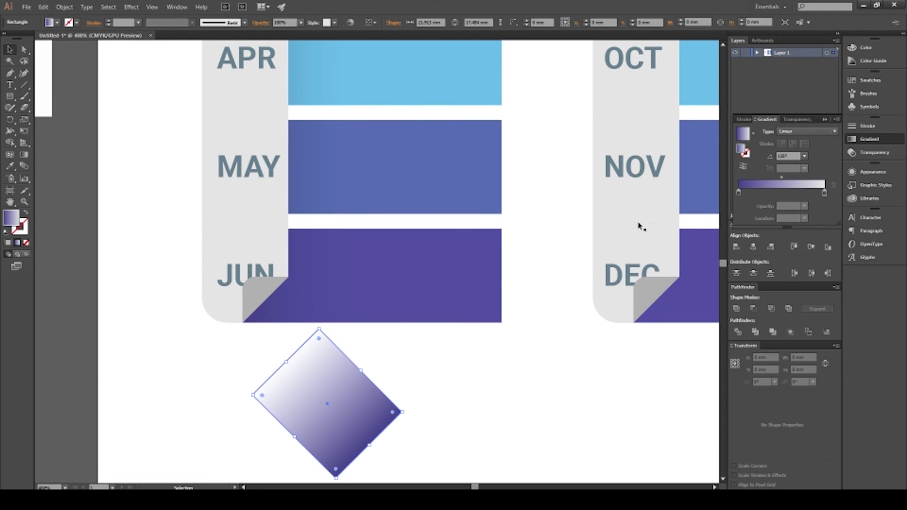
# - Examine the rotated rectangle's starting stop colour and the grey month strip's fill colour values
pyautogui.doubleClick(739, 192)
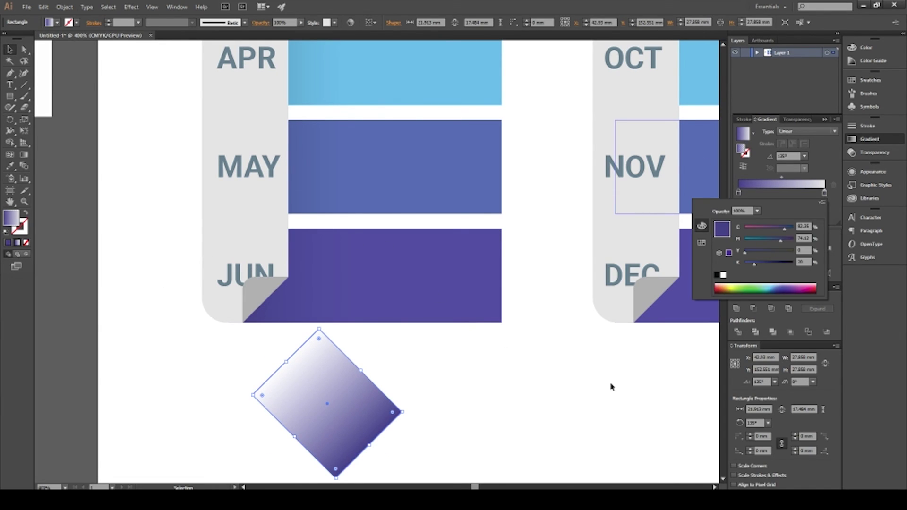
pyautogui.click(214, 222)
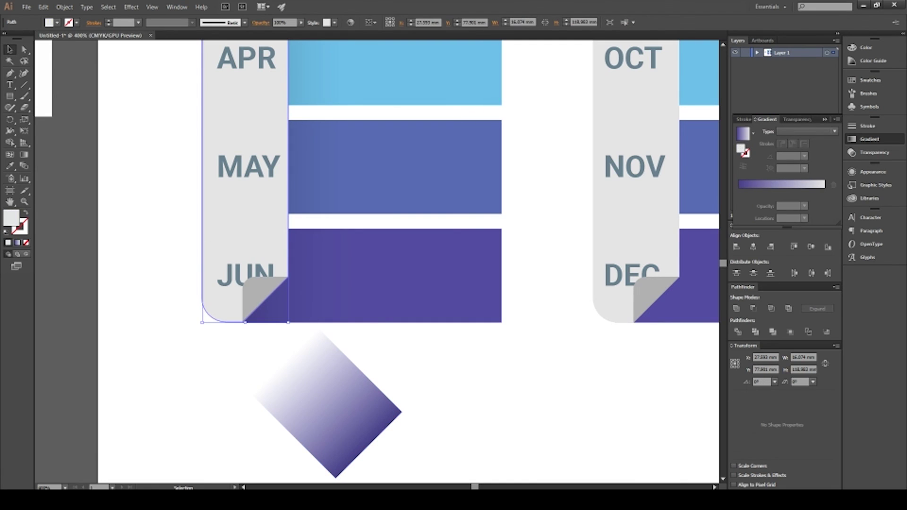
pyautogui.doubleClick(9, 219)
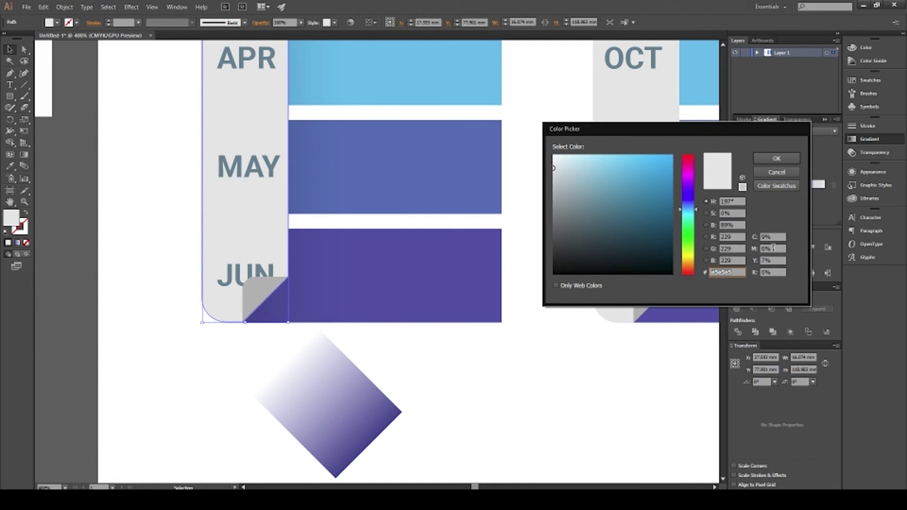
pyautogui.click(780, 174)
# - Set the rotated rectangle's starting gradient stop to light grey with 0% cyan and 10% black (K)
pyautogui.click(339, 401)
pyautogui.doubleClick(740, 191)
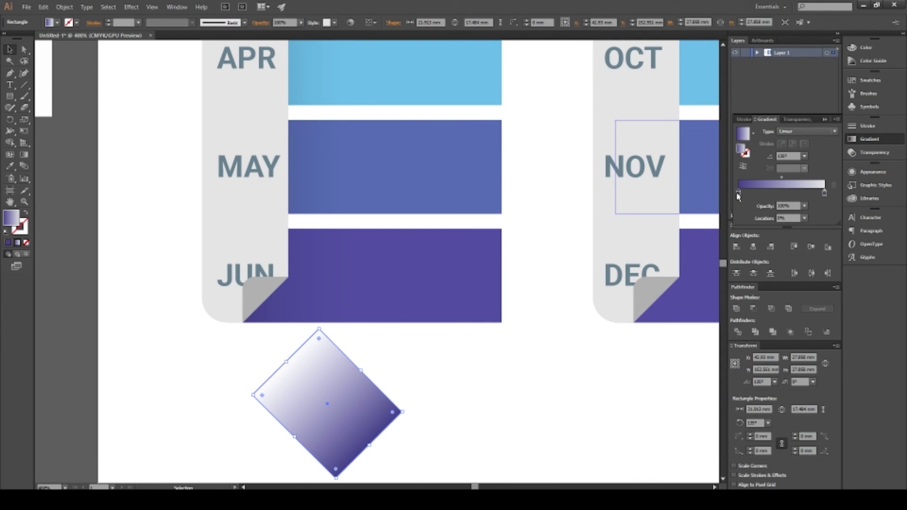
pyautogui.moveTo(808, 224); pyautogui.dragTo(771, 215)
pyautogui.write('0')
pyautogui.press('Tab')
pyautogui.write('0')
pyautogui.press('Tab')
pyautogui.press('Tab')
pyautogui.write('10')
pyautogui.press('Return')
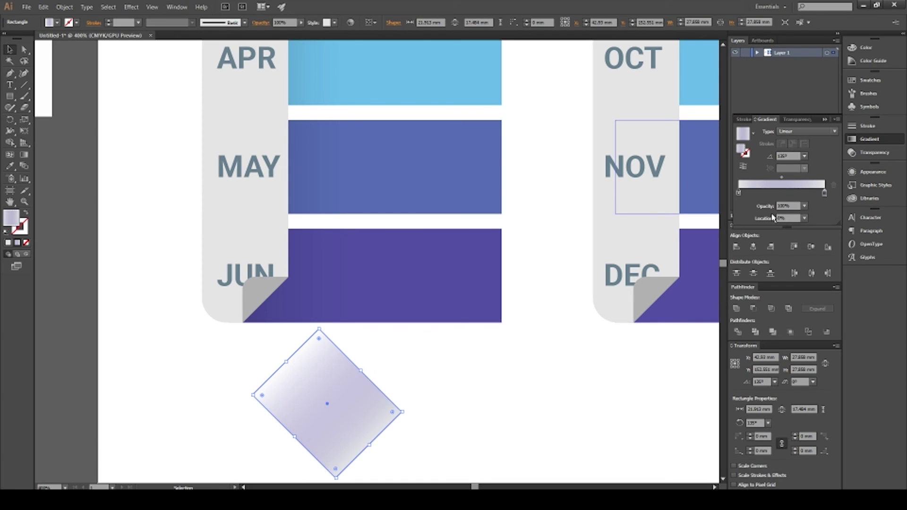
# - Set the rotated rectangle's transparent ending gradient stop to 0% cyan, 0% magenta and 10% black (K)
pyautogui.doubleClick(825, 193)
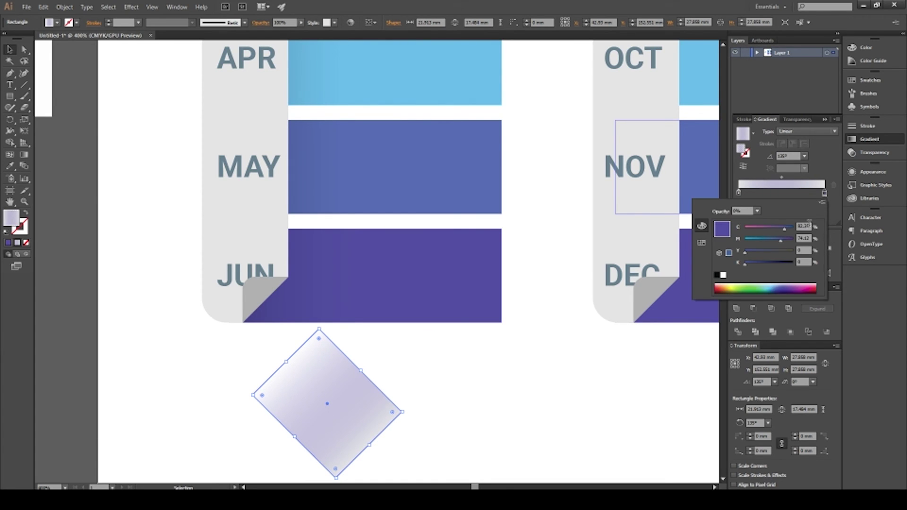
pyautogui.write('0')
pyautogui.press('Tab')
pyautogui.write('0')
pyautogui.press('Tab')
pyautogui.press('Tab')
pyautogui.write('10')
pyautogui.press('Return')
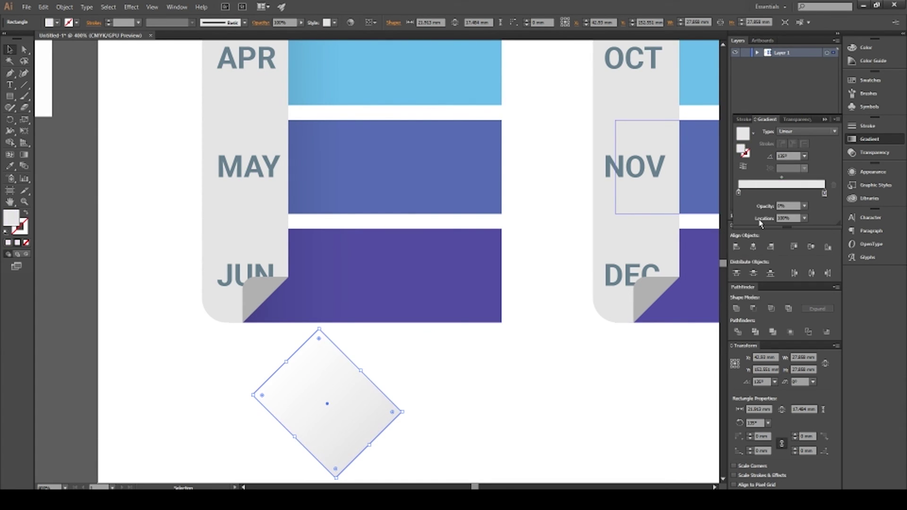
pyautogui.click(548, 411)
# - Adjust the black (K) value of the rotated rectangle's starting gradient stop
pyautogui.click(380, 427)
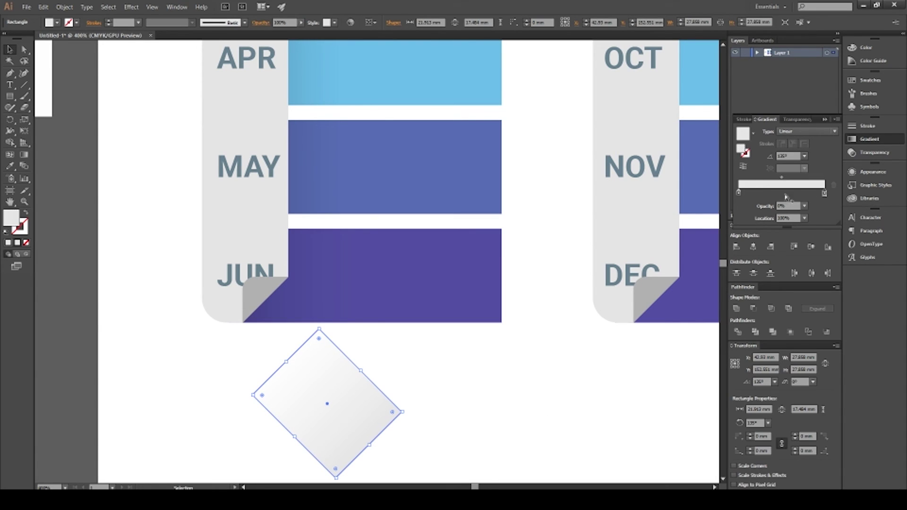
pyautogui.doubleClick(739, 193)
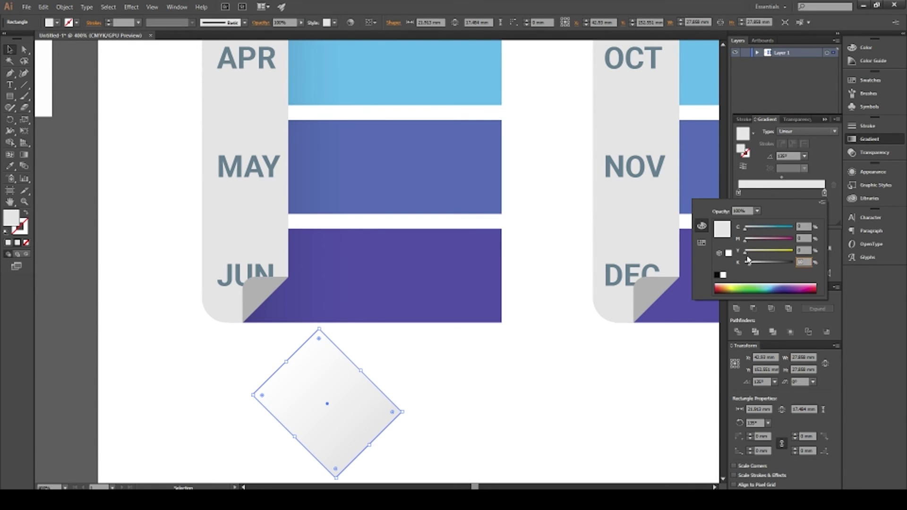
pyautogui.press('Return')
pyautogui.click(536, 454)
# - Move the rotated rectangle against the JUN corner fold and reduce its height to about 11.9 mm to match the fold
pyautogui.moveTo(366, 427); pyautogui.dragTo(275, 281)
pyautogui.moveTo(270, 219); pyautogui.dragTo(255, 244)
pyautogui.press('a')
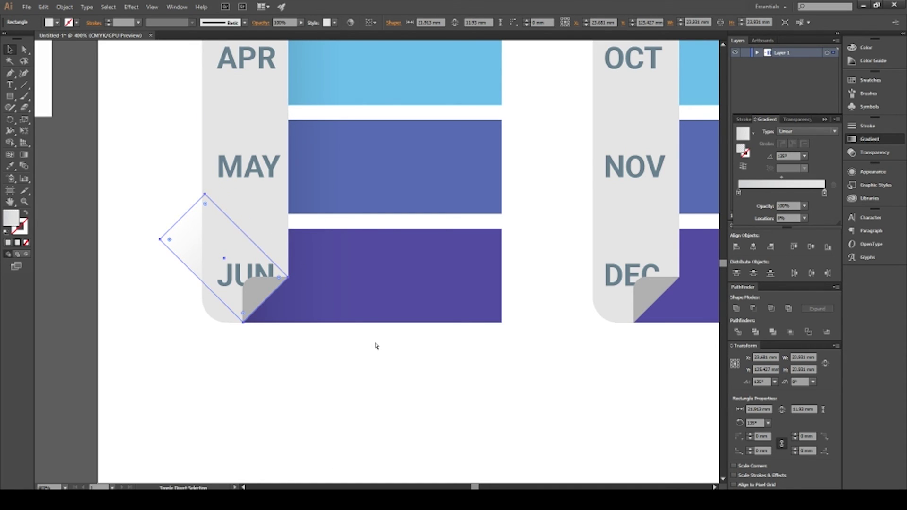
# - Bring the rotated shading rectangle in front of the grey month strip, restacking it near the JUN fold
pyautogui.hotkey('ctrl', 'shift', ']')
pyautogui.hotkey('ctrl', '[')
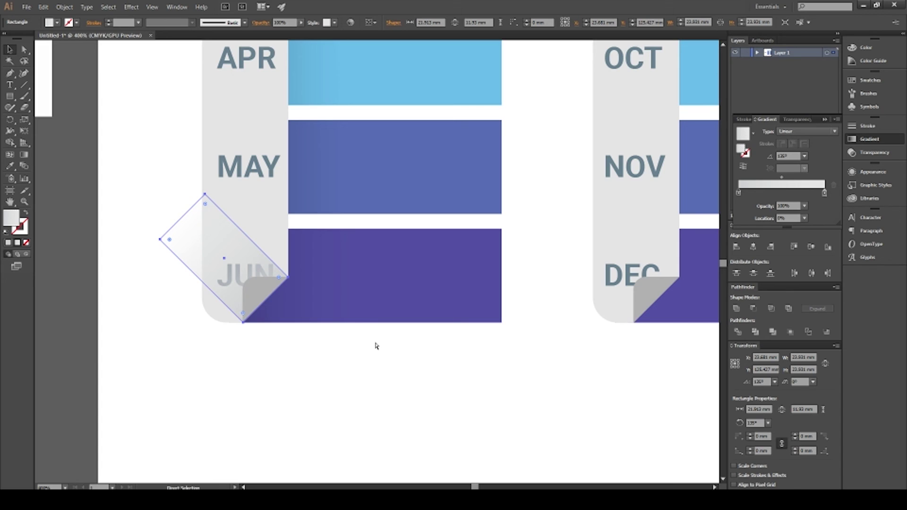
pyautogui.press('v')
pyautogui.click(343, 470)
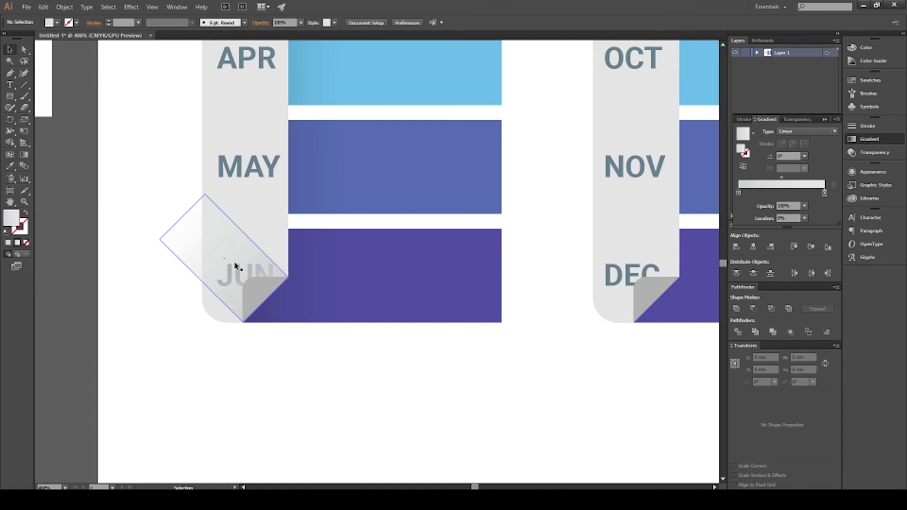
# - Shorten the shading rectangle at JUN to about 10.9 mm so it ends at the grey strip's outer edge
pyautogui.click(191, 225)
pyautogui.moveTo(186, 217); pyautogui.dragTo(224, 258)
pyautogui.click(146, 316)
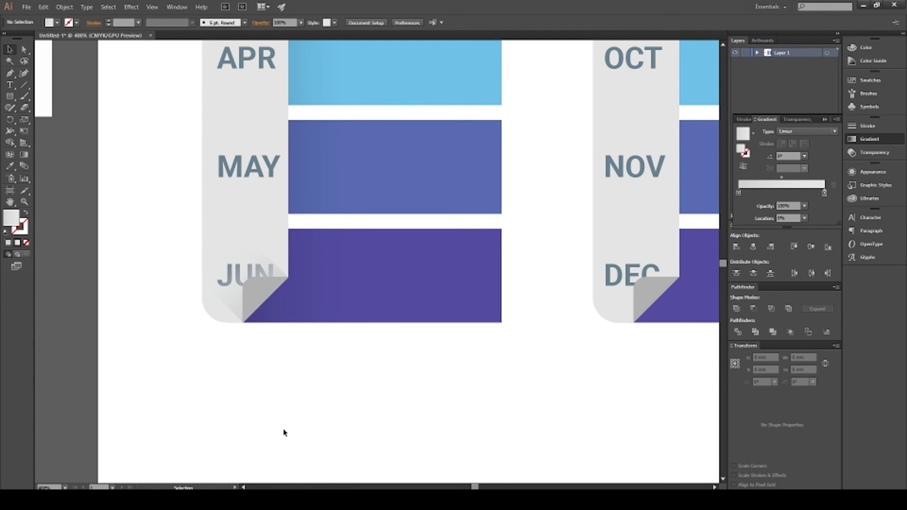
# - Rearrange the stacking order at JUN so the grey strip, corner fold and month label sit above the shading rectangle
pyautogui.click(238, 275)
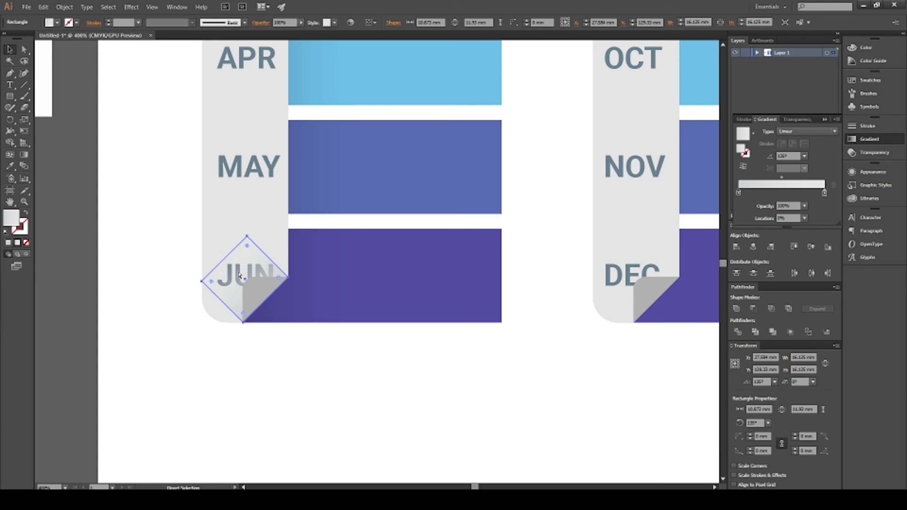
pyautogui.keyDown('shift'); pyautogui.click(254, 302); pyautogui.keyUp('shift')
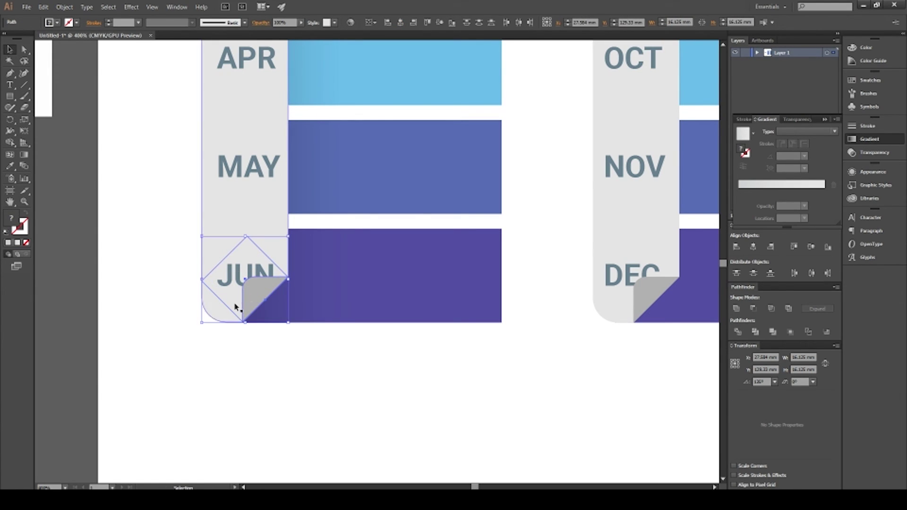
pyautogui.keyDown('shift'); pyautogui.click(237, 285); pyautogui.keyUp('shift')
pyautogui.click(257, 418)
pyautogui.click(236, 284)
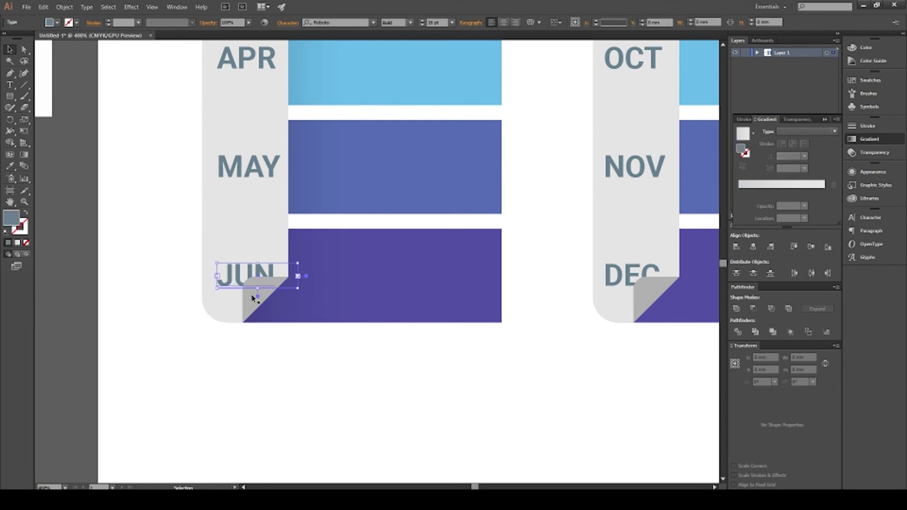
pyautogui.keyDown('shift'); pyautogui.click(258, 300); pyautogui.keyUp('shift')
pyautogui.click(252, 423)
pyautogui.click(210, 305)
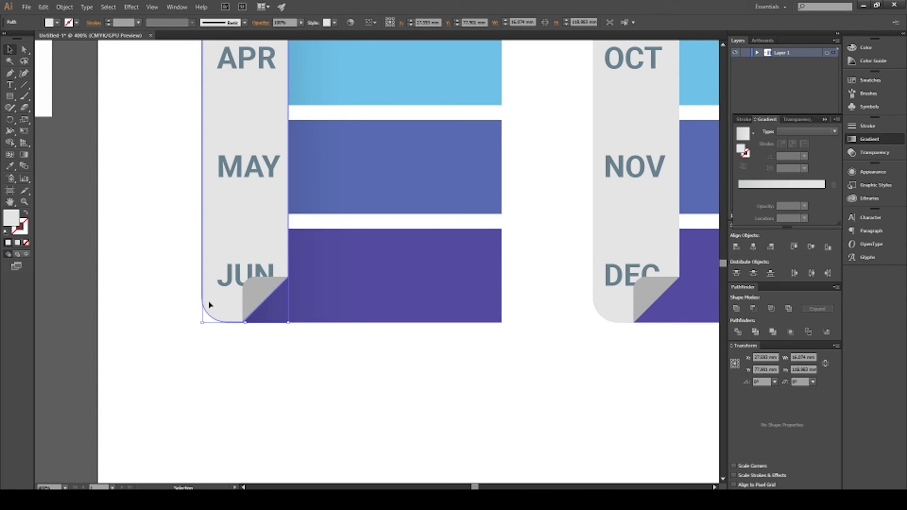
pyautogui.click(189, 291)
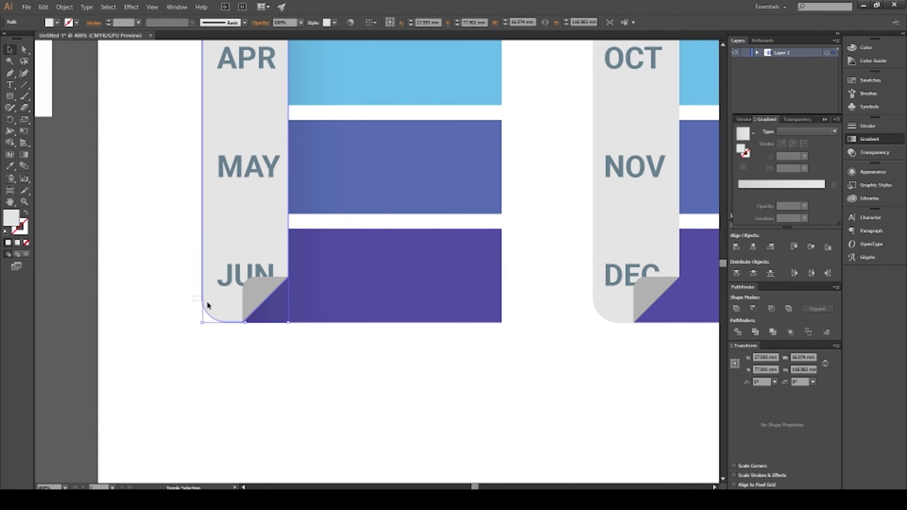
# - Bring the shading rectangle to the front, then send it back two levels behind the JUN label and corner fold
pyautogui.click(220, 304)
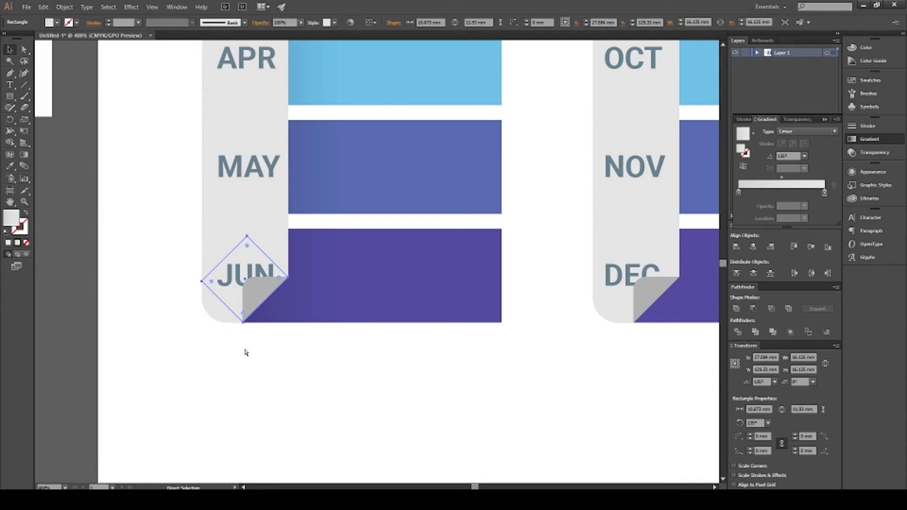
pyautogui.hotkey('ctrl', 'shift', ']')
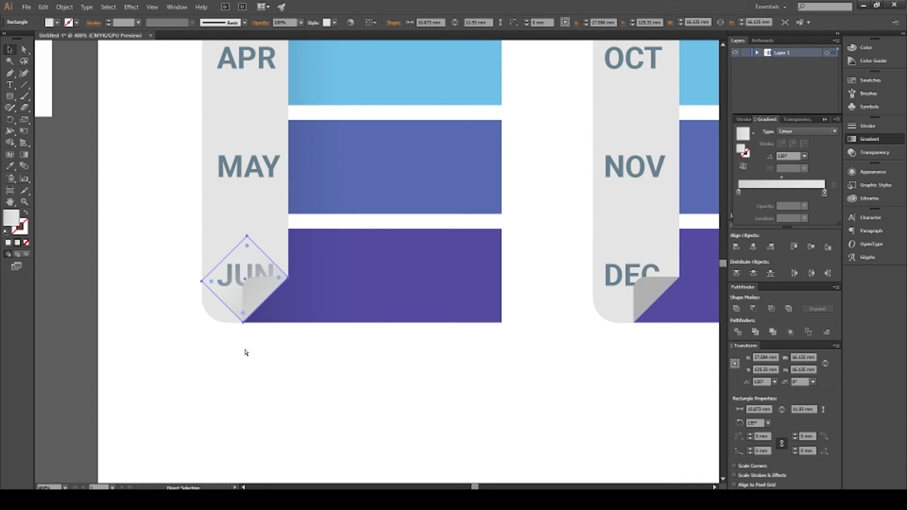
pyautogui.hotkey('ctrl', '[')
pyautogui.hotkey('ctrl', '[')
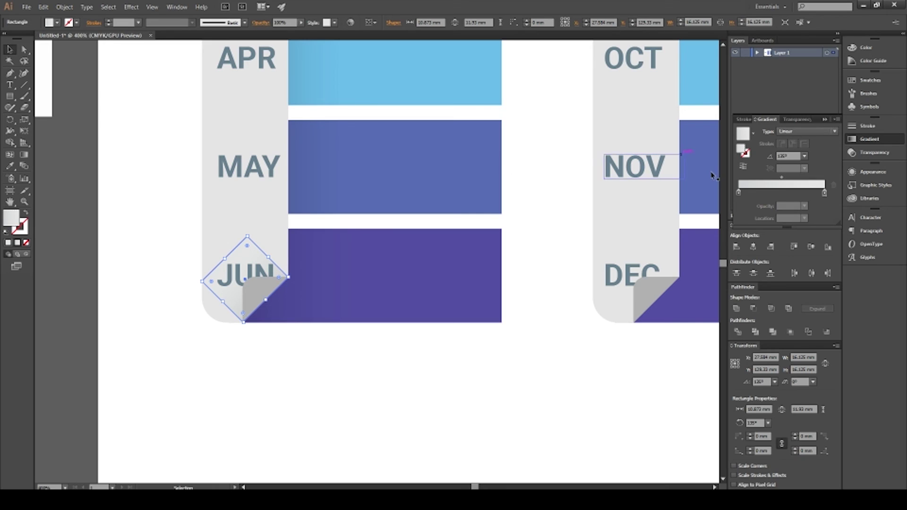
pyautogui.click(252, 407)
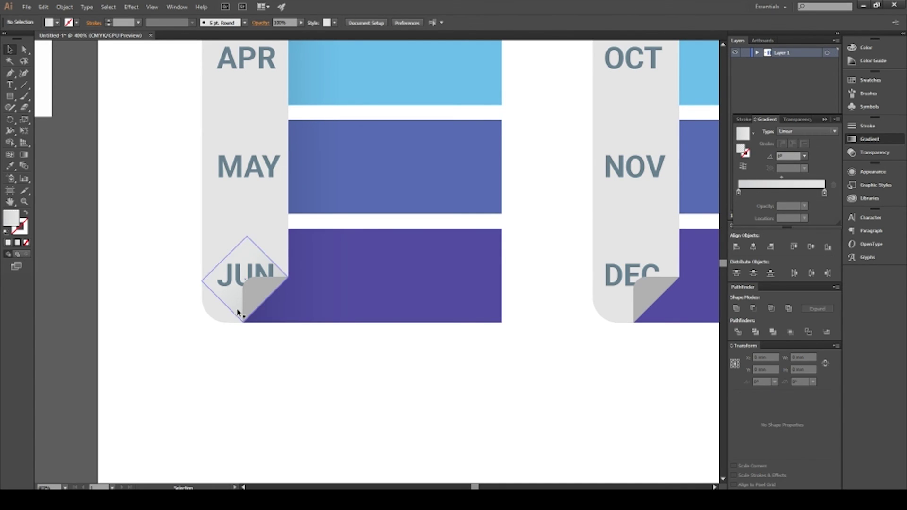
# - Examine the JUN fold's shading close up and against the whole calendar and the reference icon
pyautogui.scroll(-2, 323, 409)
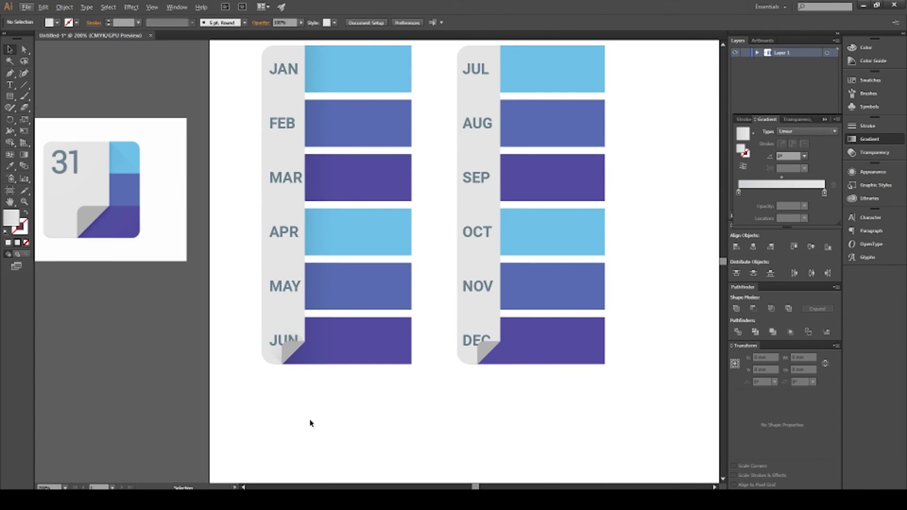
pyautogui.scroll(2, 284, 391)
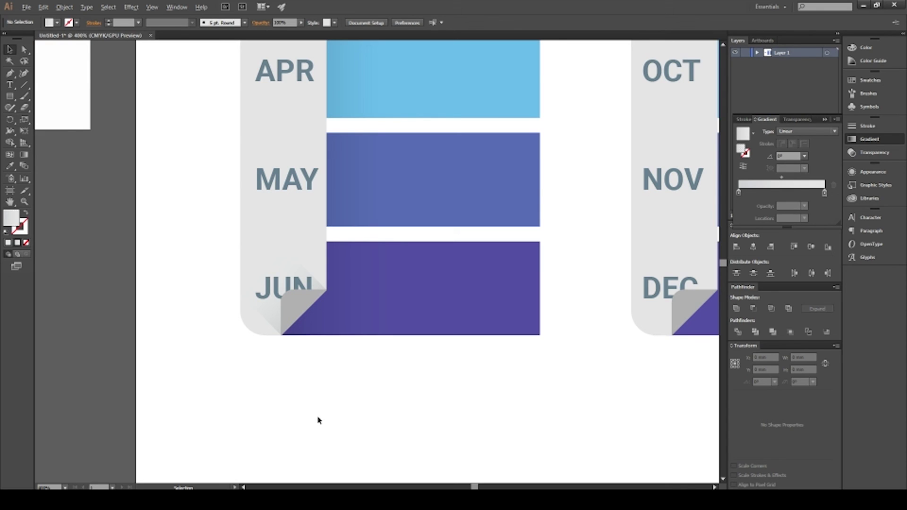
pyautogui.scroll(-3, 318, 420)
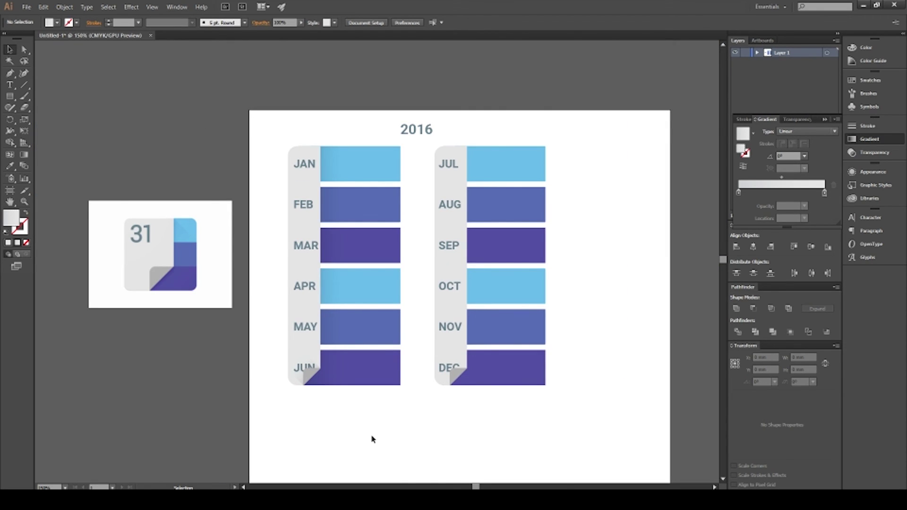
pyautogui.scroll(2, 372, 439)
pyautogui.click(257, 325)
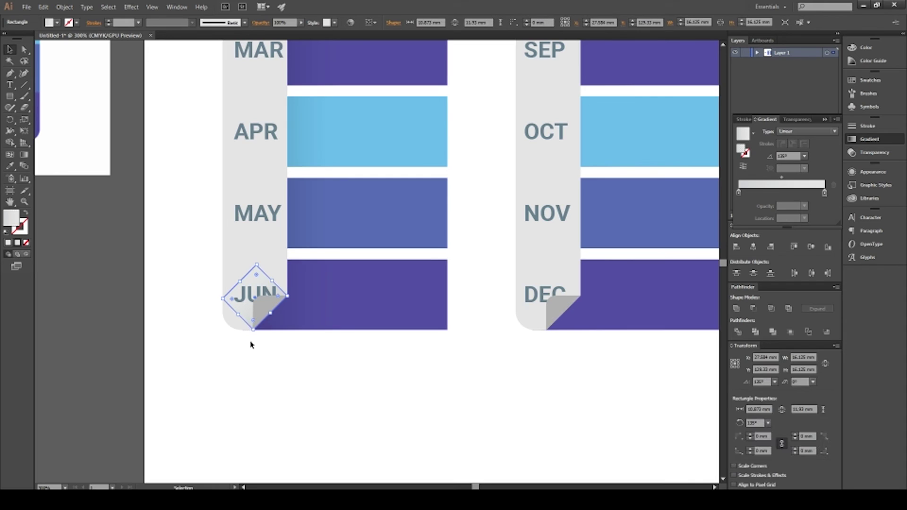
pyautogui.scroll(2, 248, 338)
pyautogui.scroll(-1, 270, 396)
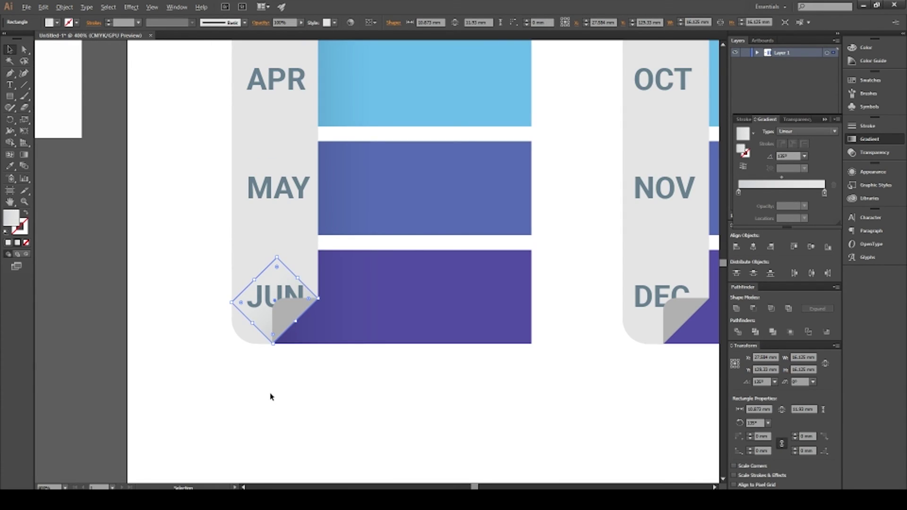
pyautogui.click(289, 397)
# - Darken the JUN shading rectangle by raising the black (K) value of its starting gradient stop
pyautogui.click(260, 319)
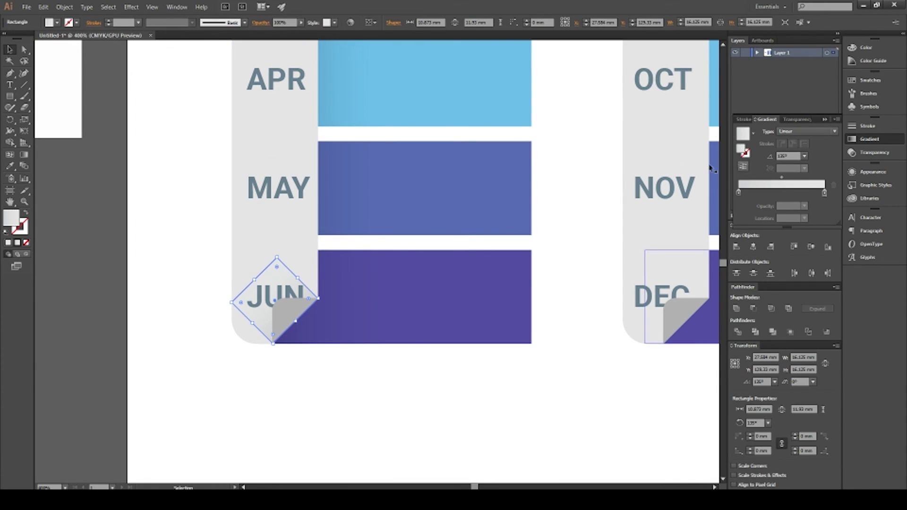
pyautogui.click(738, 193)
pyautogui.doubleClick(739, 194)
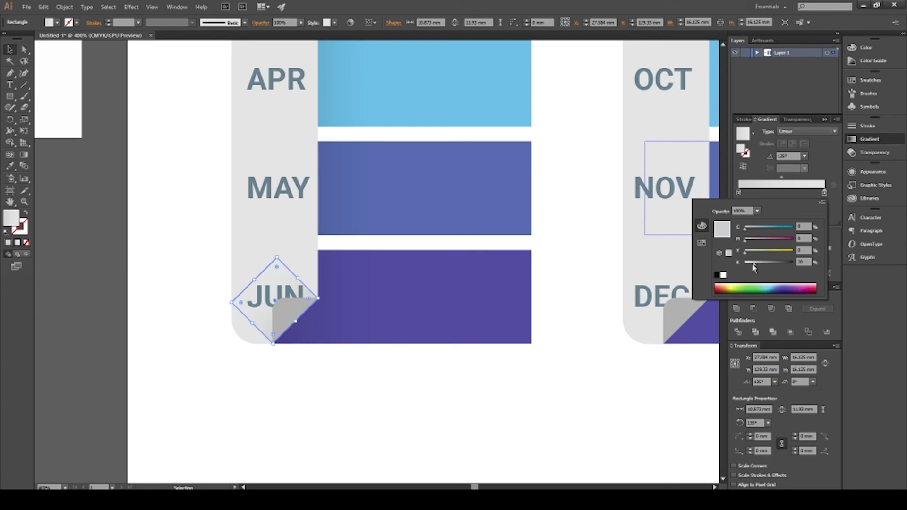
pyautogui.moveTo(766, 264); pyautogui.dragTo(771, 264)
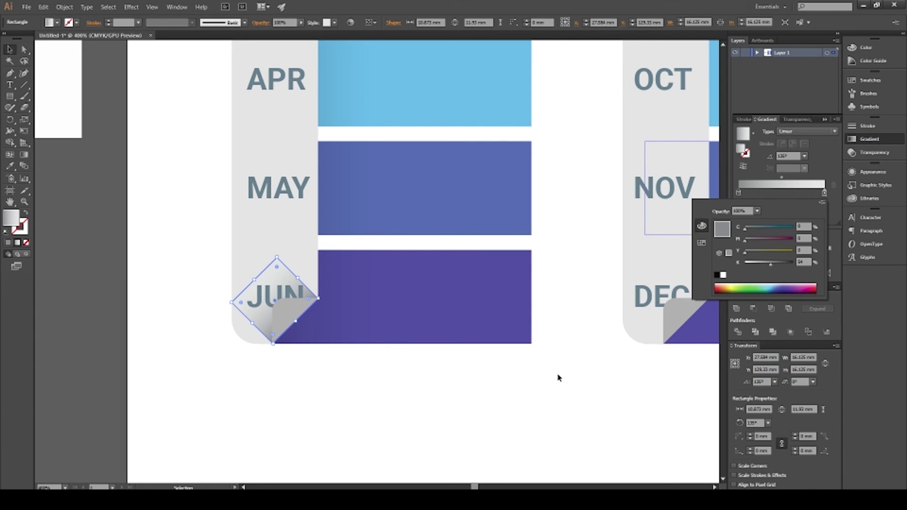
pyautogui.click(765, 263)
pyautogui.click(479, 433)
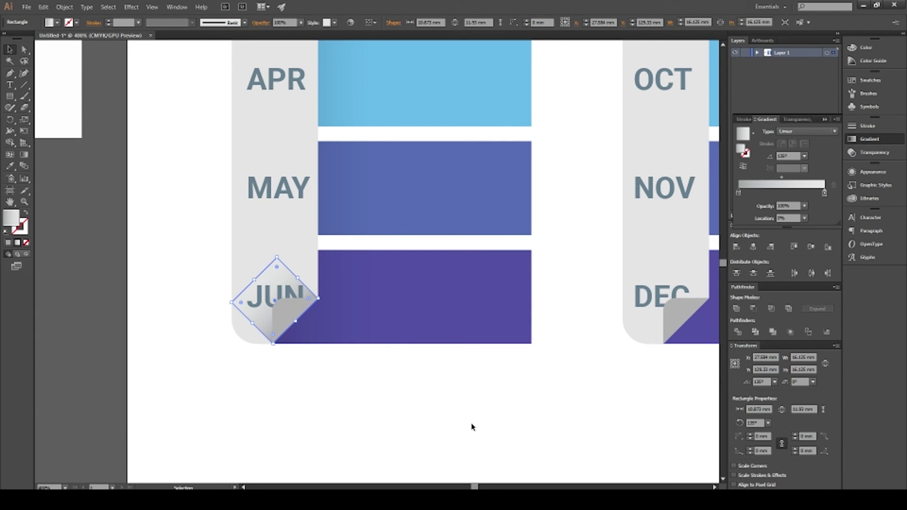
pyautogui.click(476, 429)
# - Copy the JUN shading rectangle, rotate the copy to 315°, and place it diagonally across JAN beside the strip, about 25.2 mm long
pyautogui.scroll(-3, 388, 416)
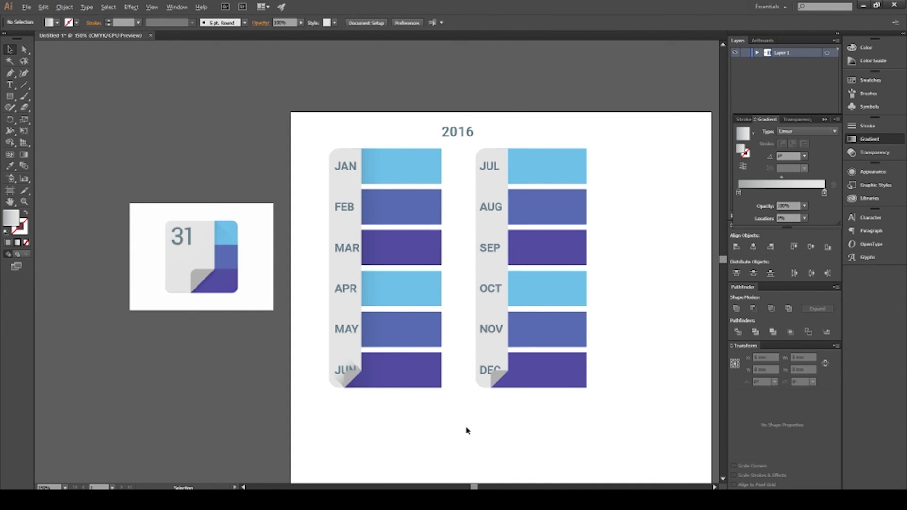
pyautogui.scroll(1, 468, 430)
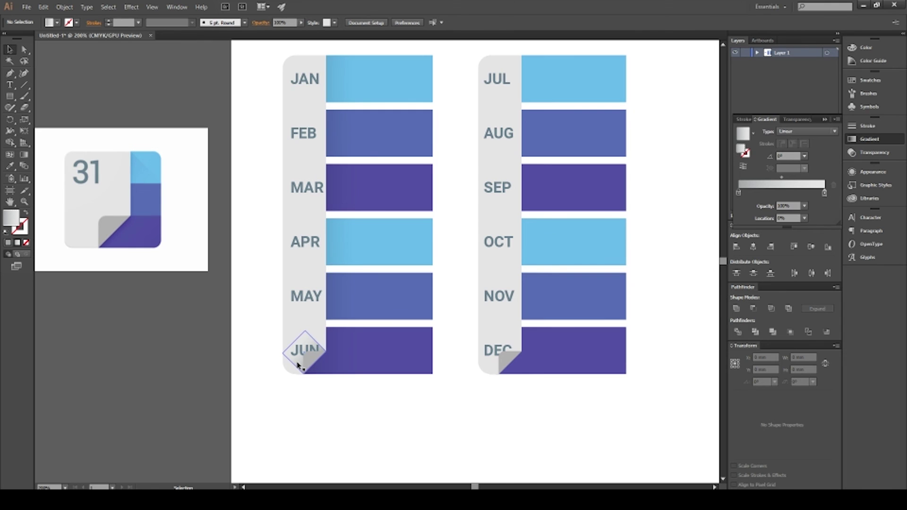
pyautogui.hscroll(1, 400, 449)
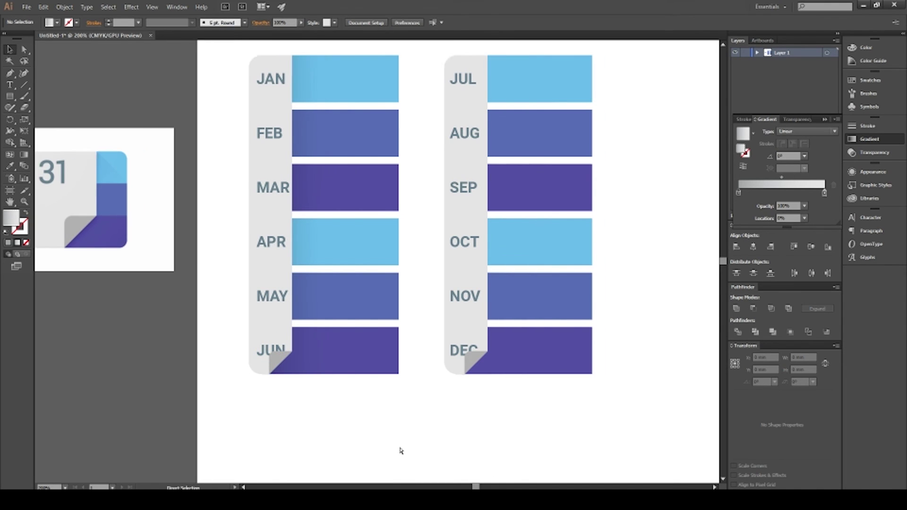
pyautogui.hscroll(1, 411, 442)
pyautogui.scroll(-1, 491, 321)
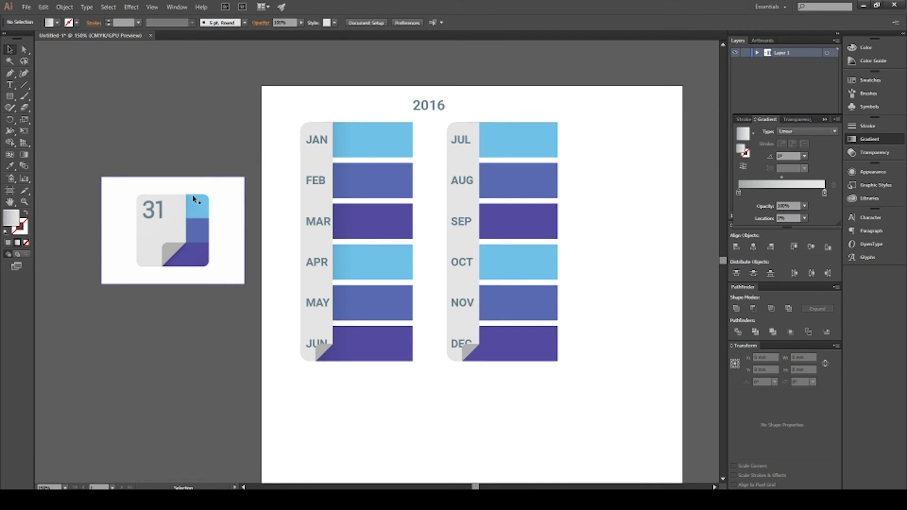
pyautogui.click(316, 353)
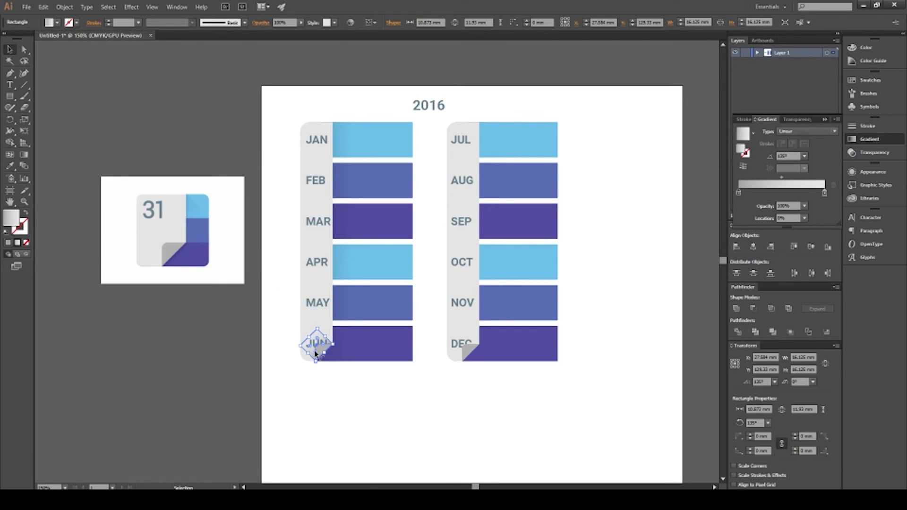
pyautogui.moveTo(313, 354); pyautogui.dragTo(263, 107)
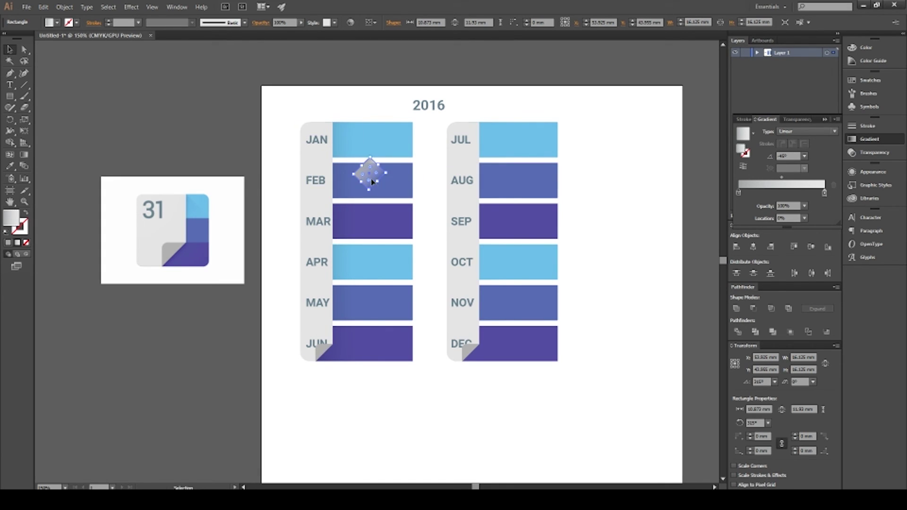
pyautogui.moveTo(371, 177)
pyautogui.mouseDown()
pyautogui.moveTo(330, 142)
pyautogui.moveTo(359, 166)
pyautogui.moveTo(366, 162)
pyautogui.mouseUp()
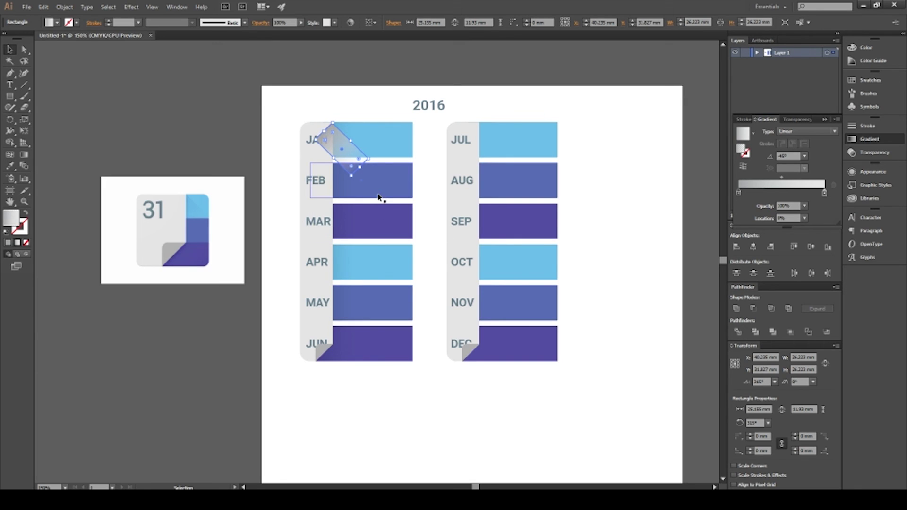
# - Sample the JAN bar's light blue with the Eyedropper into the diagonal rectangle's starting gradient stop
pyautogui.press('i')
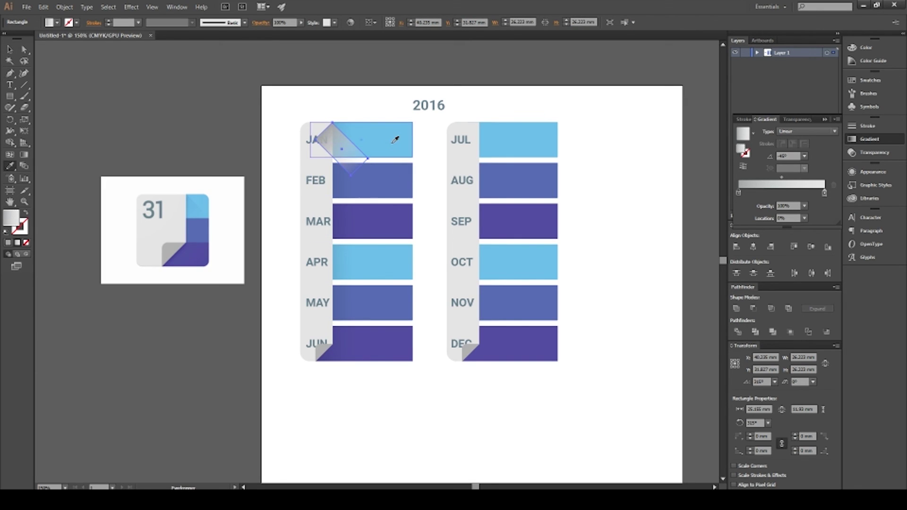
pyautogui.click(395, 140)
pyautogui.hotkey('ctrl', 'z')
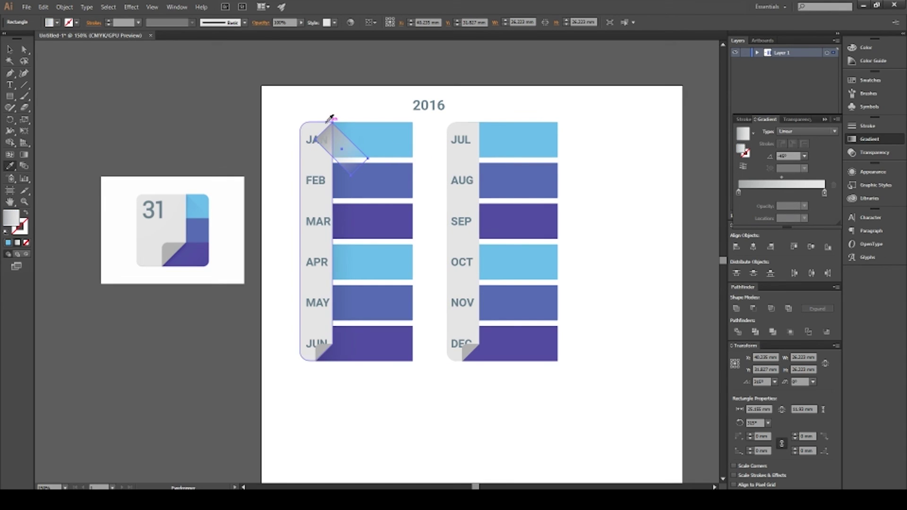
pyautogui.keyDown('shift'); pyautogui.click(345, 125); pyautogui.keyUp('shift')
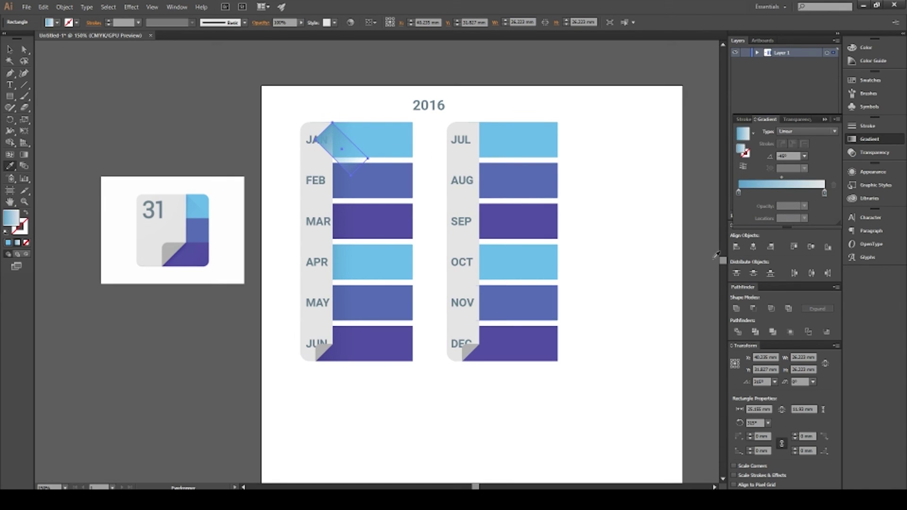
# - Try a darker black (K) value on the light blue starting stop of the diagonal JAN rectangle
pyautogui.doubleClick(739, 193)
pyautogui.click(804, 262)
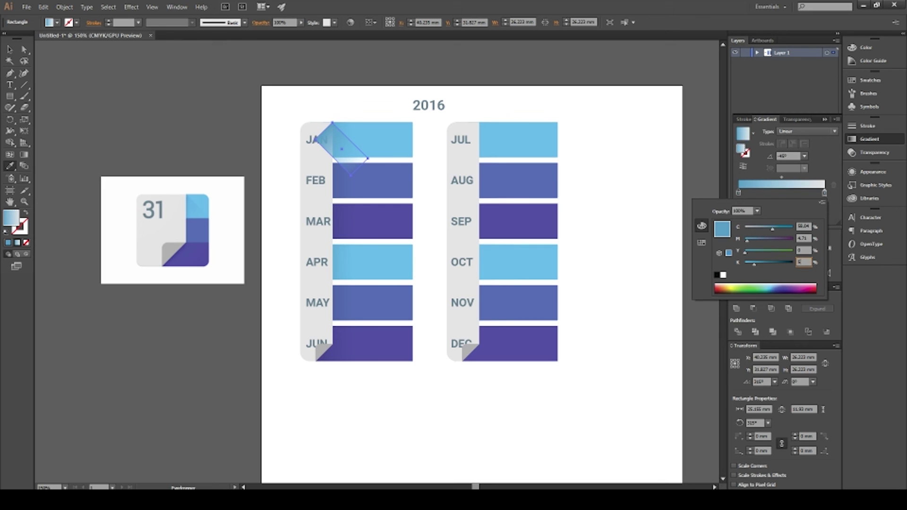
pyautogui.press('Return')
pyautogui.press('v')
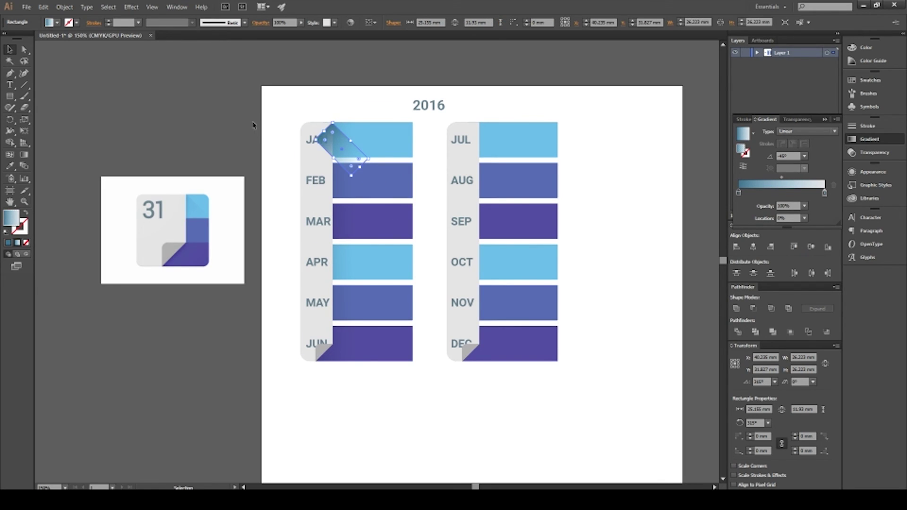
# - Set the black (K) value of the diagonal JAN rectangle's starting gradient stop to 30%
pyautogui.press('a')
pyautogui.doubleClick(739, 194)
pyautogui.click(805, 262)
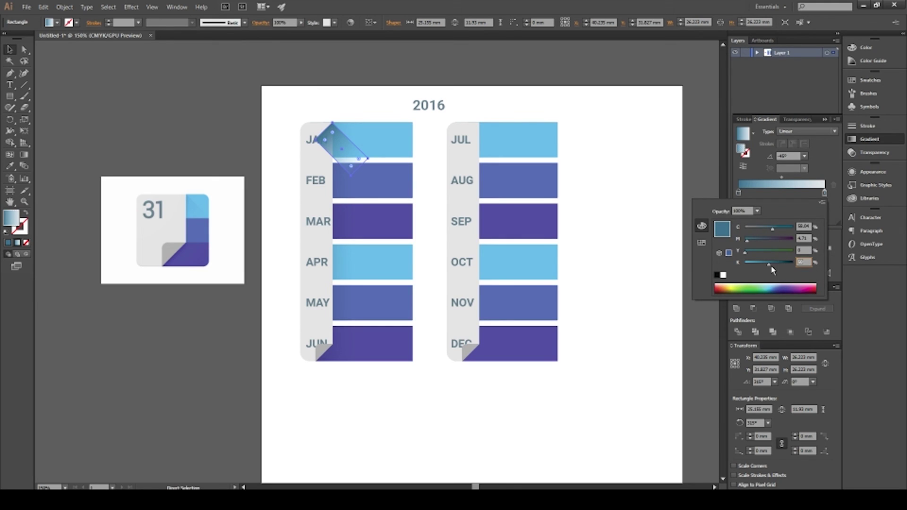
pyautogui.write('30')
pyautogui.press('Return')
pyautogui.press('v')
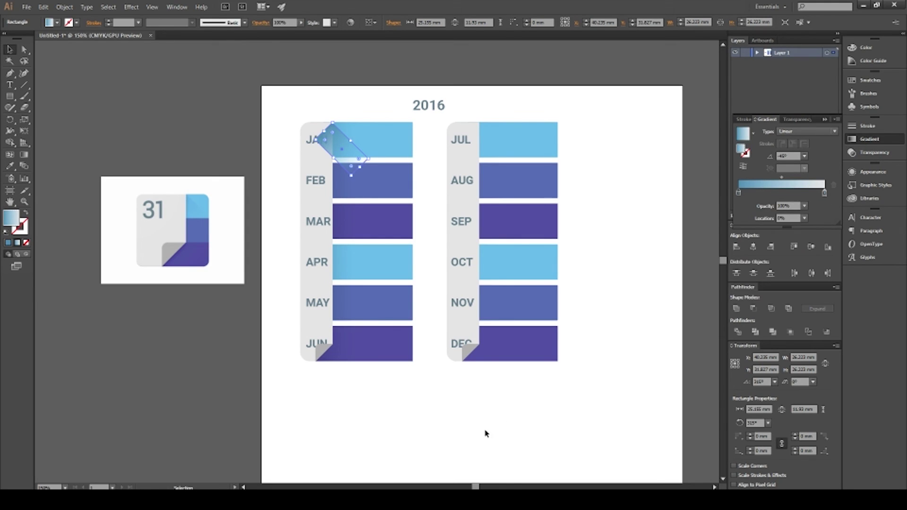
pyautogui.click(449, 397)
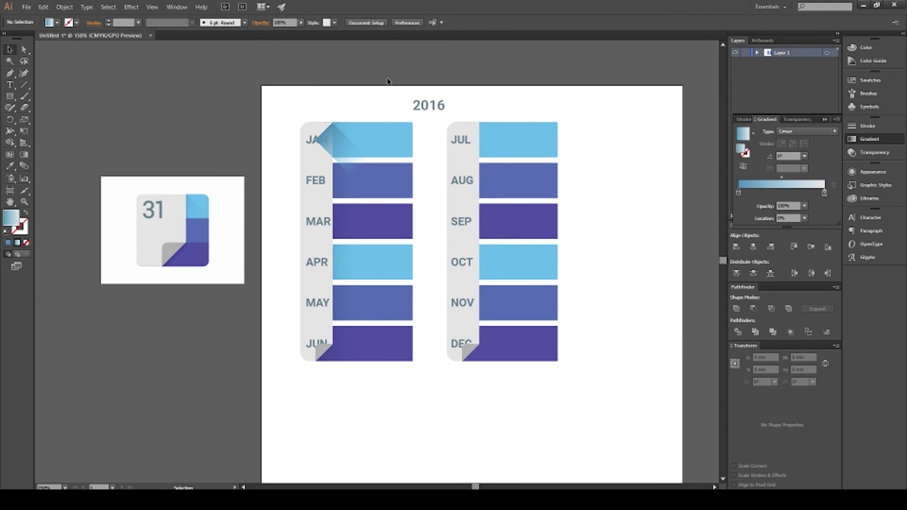
# - Bring the first column's grey strip and its month labels in front of the diagonal JAN shading rectangle
pyautogui.click(388, 150)
pyautogui.moveTo(283, 125); pyautogui.dragTo(318, 372)
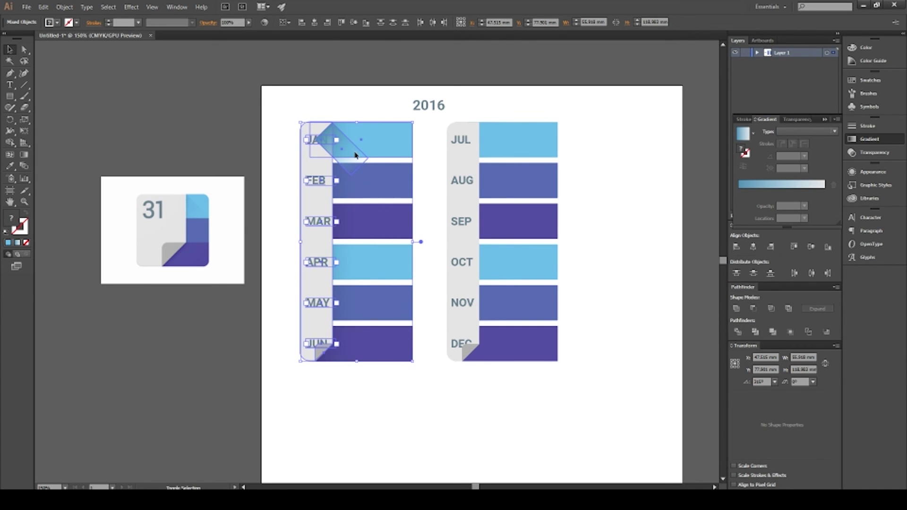
pyautogui.keyDown('shift'); pyautogui.click(386, 147); pyautogui.keyUp('shift')
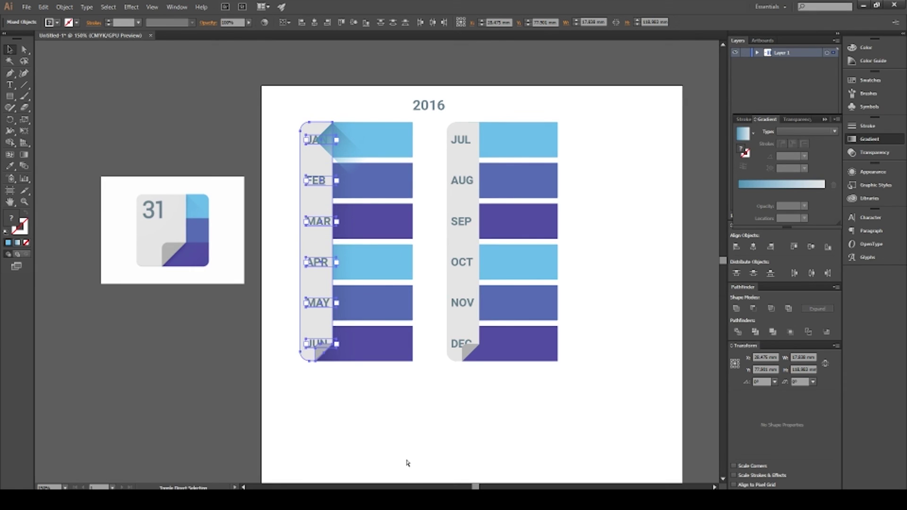
pyautogui.click(363, 103)
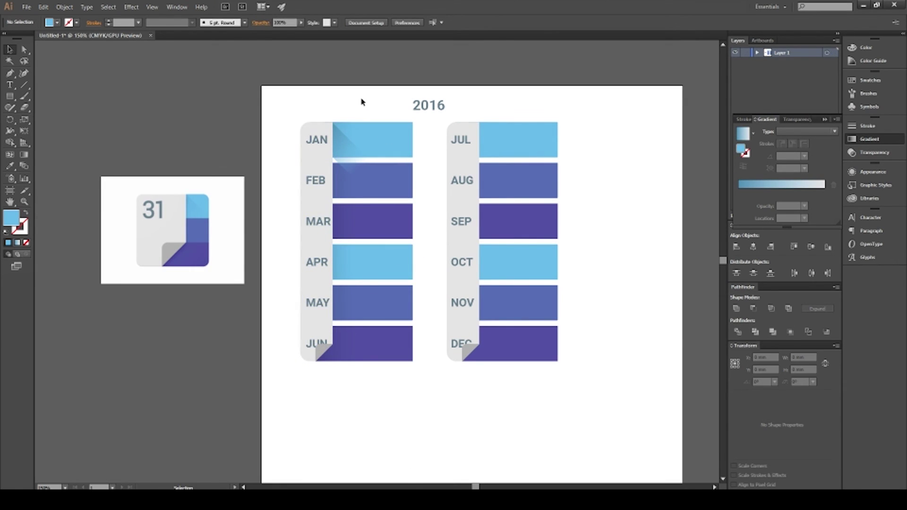
# - Reshape the diagonal JAN shading with Direct Selection so its lower edge ends along the bottom of the JAN bar
pyautogui.click(354, 160)
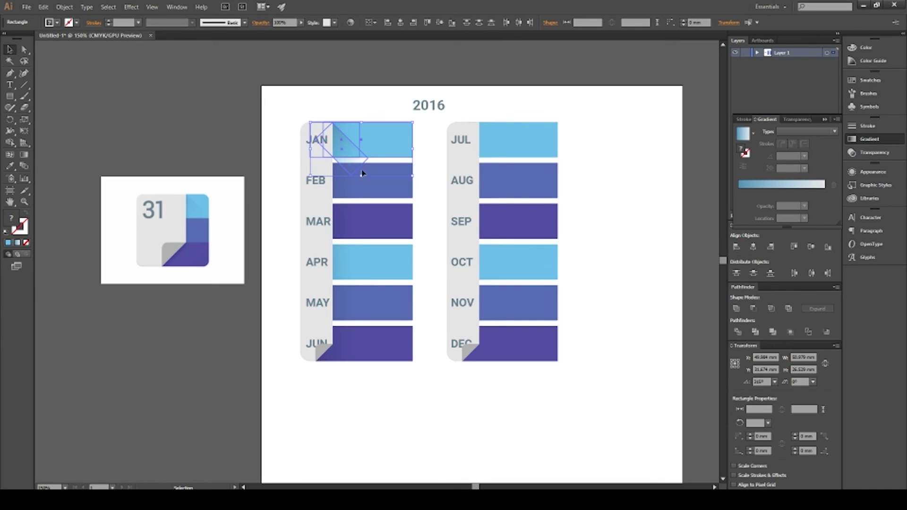
pyautogui.click(348, 424)
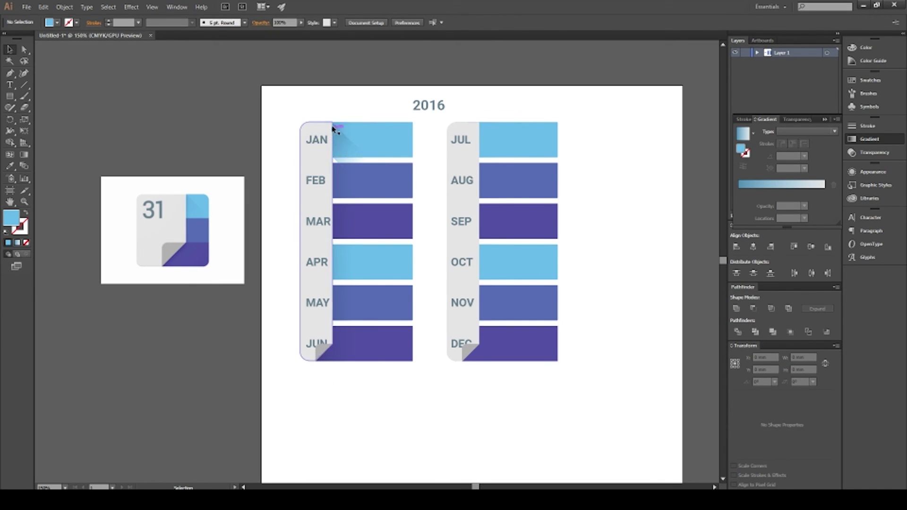
pyautogui.scroll(3, 336, 137)
pyautogui.click(365, 214)
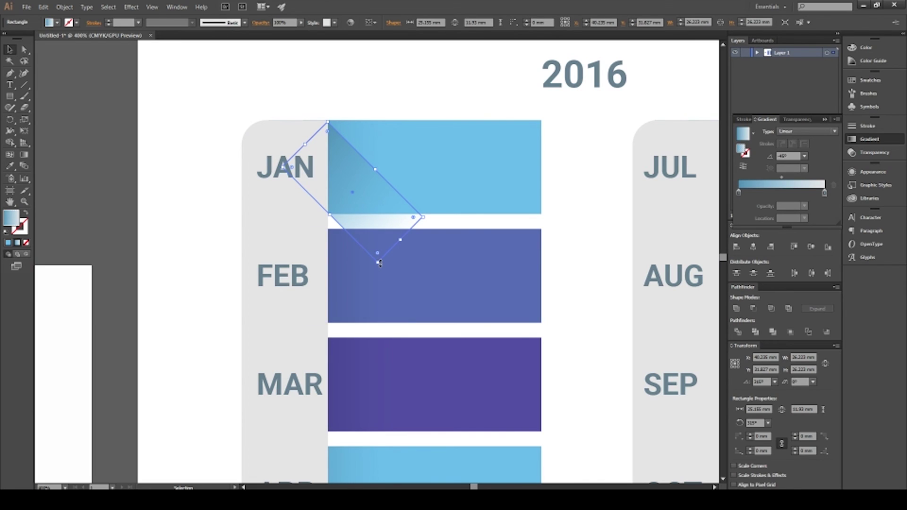
pyautogui.press('a')
pyautogui.moveTo(380, 263); pyautogui.dragTo(330, 216)
pyautogui.moveTo(324, 217); pyautogui.dragTo(324, 216)
pyautogui.moveTo(426, 218); pyautogui.dragTo(429, 214)
pyautogui.click(592, 310)
# - Lighten the starting gradient stop of the diagonal JAN shading by lowering its black (K) value
pyautogui.scroll(-4, 581, 304)
pyautogui.hscroll(5, 425, 302)
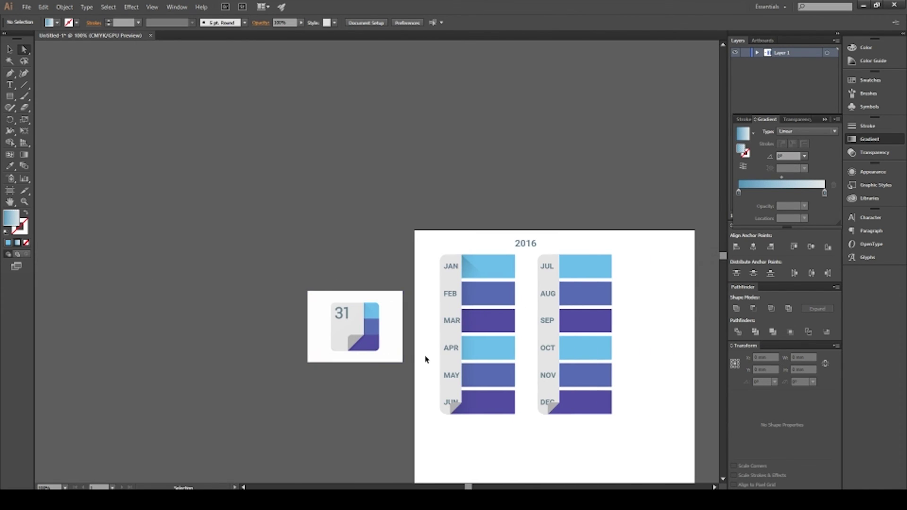
pyautogui.scroll(2, 572, 350)
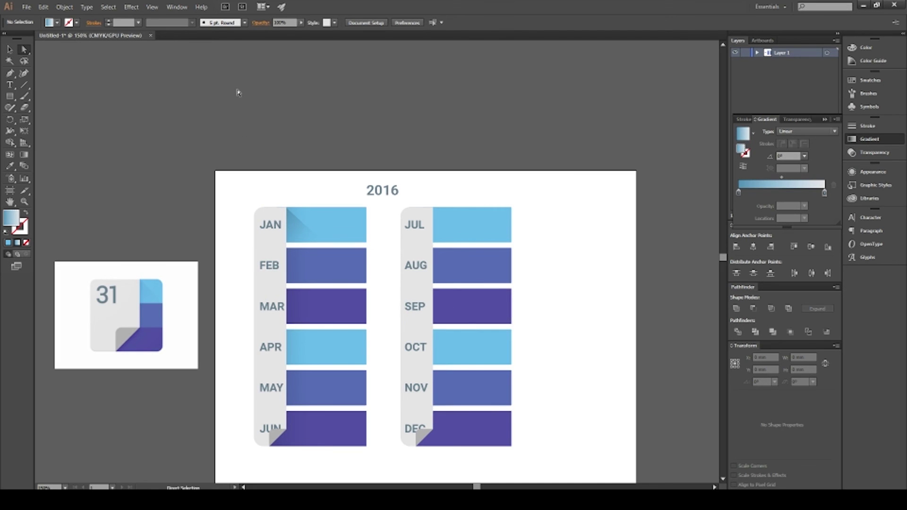
pyautogui.press('v')
pyautogui.click(303, 230)
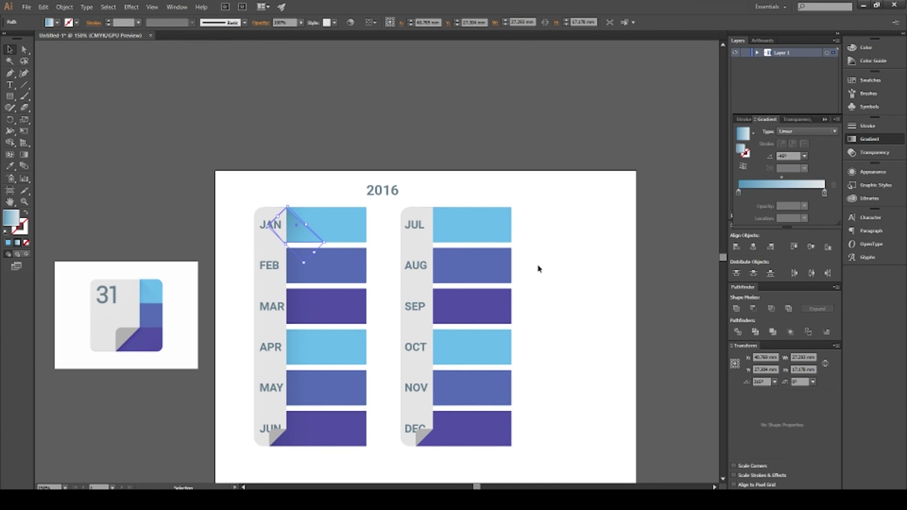
pyautogui.doubleClick(739, 193)
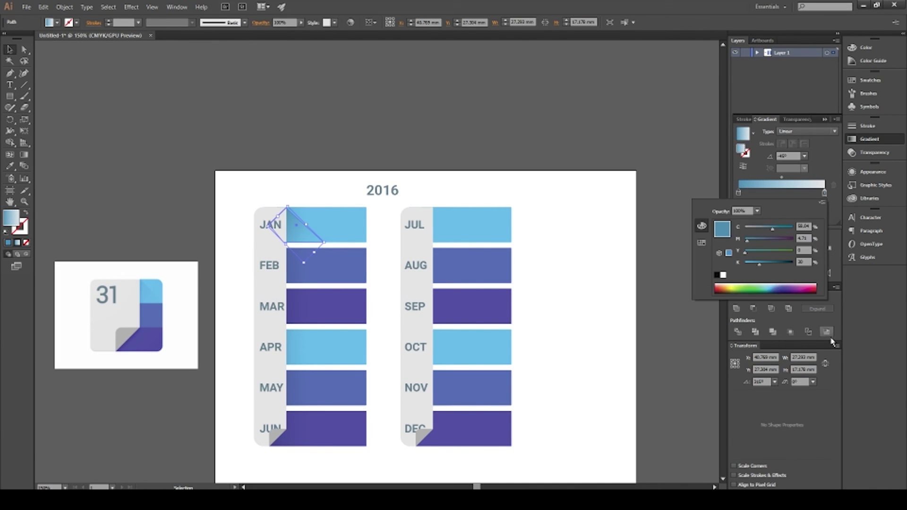
pyautogui.press('Return')
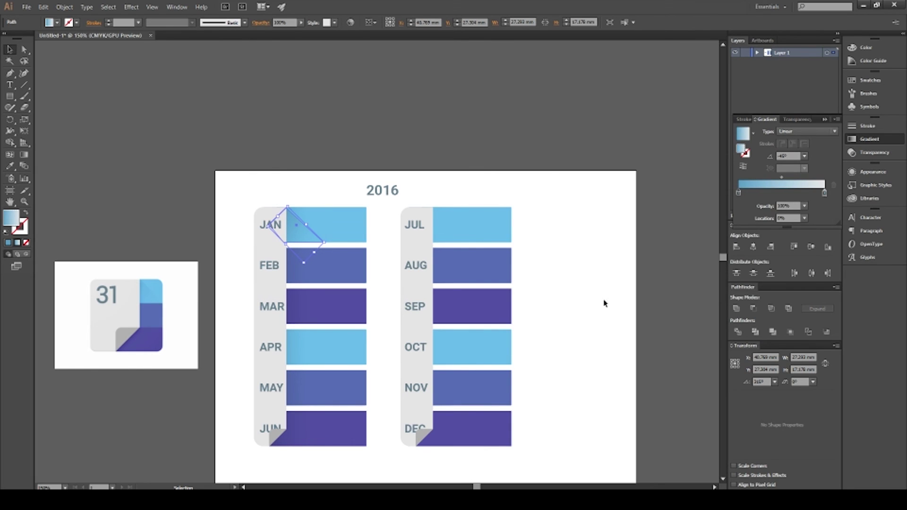
pyautogui.click(591, 306)
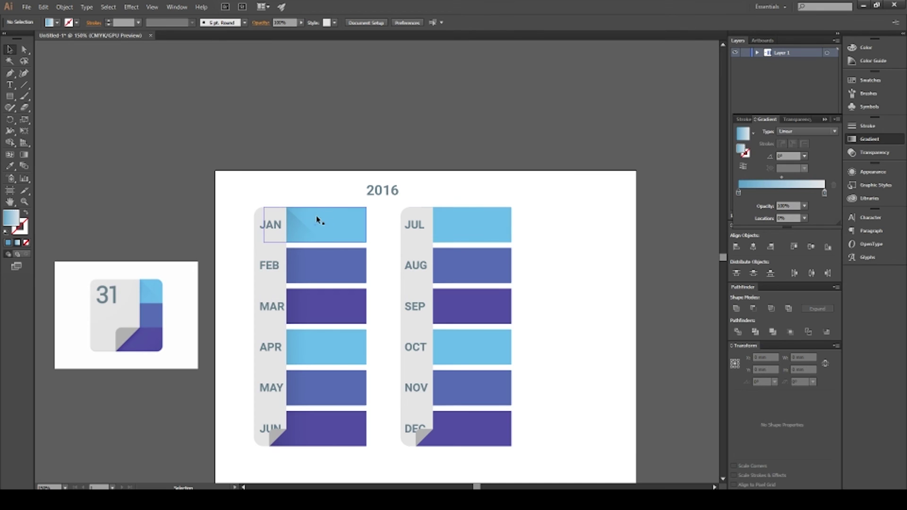
# - Copy the diagonal JAN shading onto the JUL bar beside the strip and send the light blue JUL bar to the back
pyautogui.click(297, 222)
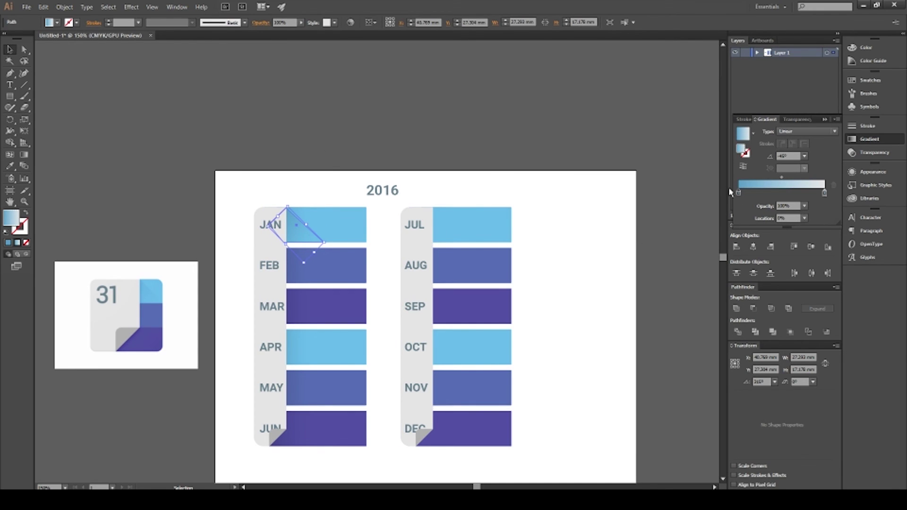
pyautogui.moveTo(306, 238); pyautogui.dragTo(452, 238)
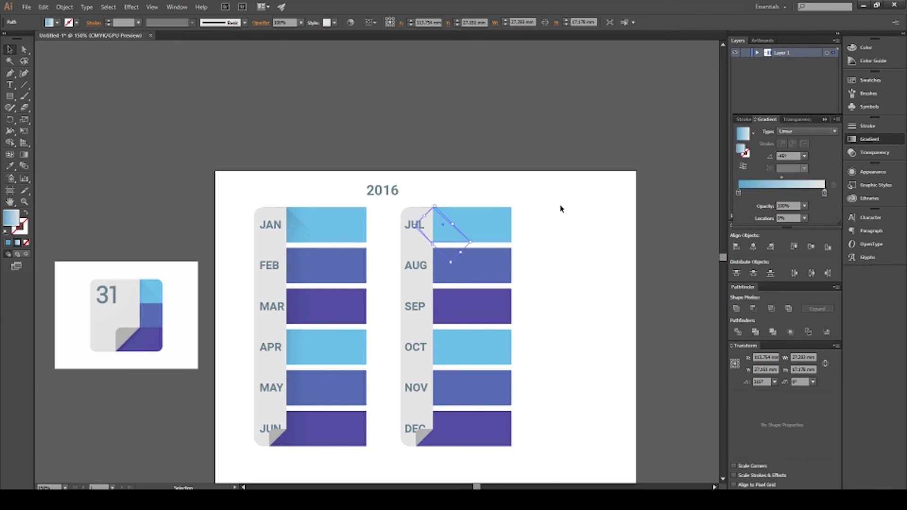
pyautogui.click(561, 206)
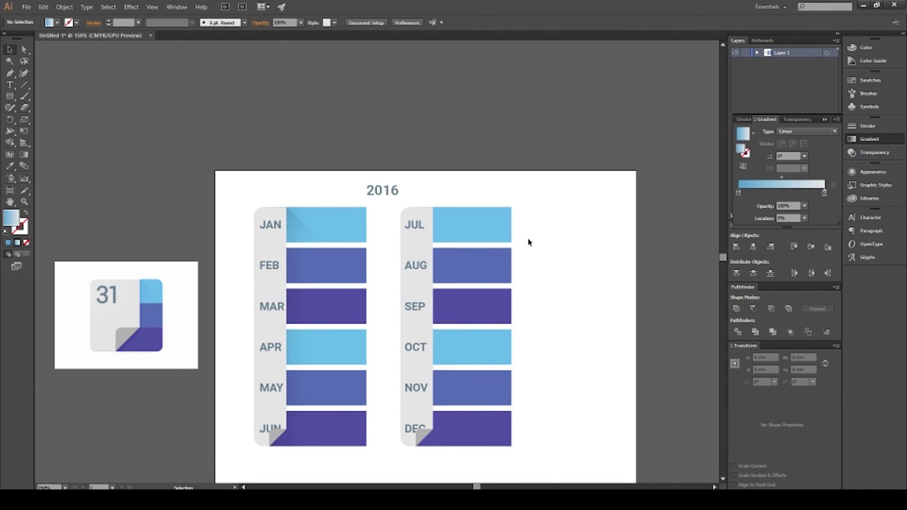
pyautogui.click(304, 238)
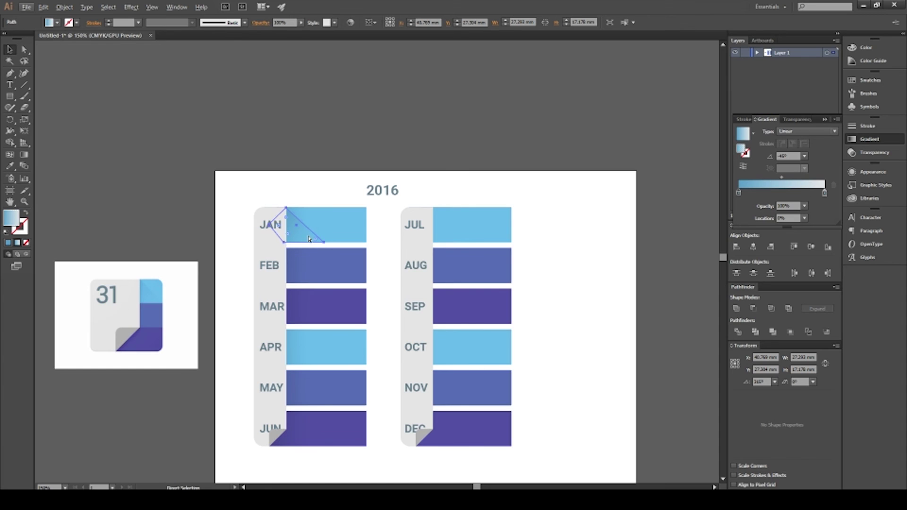
pyautogui.moveTo(308, 239); pyautogui.dragTo(456, 237)
pyautogui.click(590, 280)
pyautogui.click(484, 233)
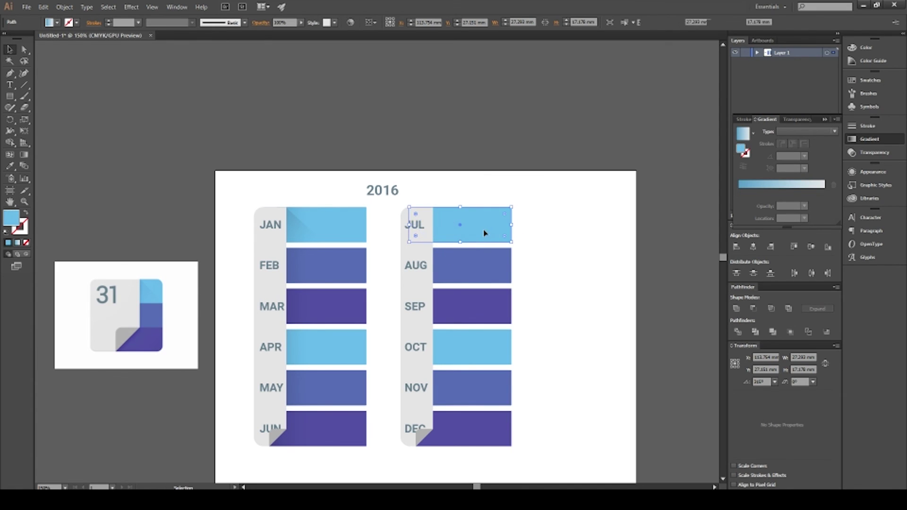
pyautogui.hotkey('ctrl', 'shift', '[')
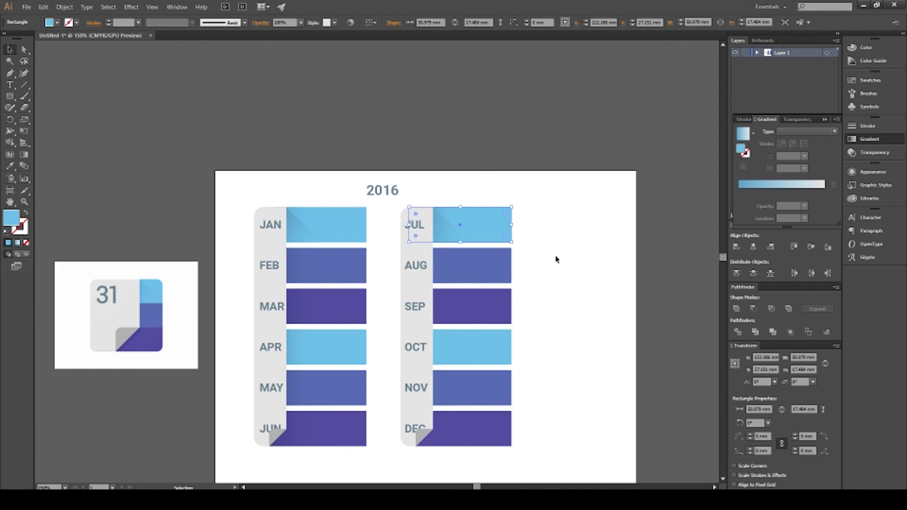
pyautogui.click(555, 259)
# - Scale the whole calendar, including the 2016 title, to about 189 by 193 mm and position it within the artboard
pyautogui.scroll(-1, 553, 382)
pyautogui.scroll(-1, 571, 397)
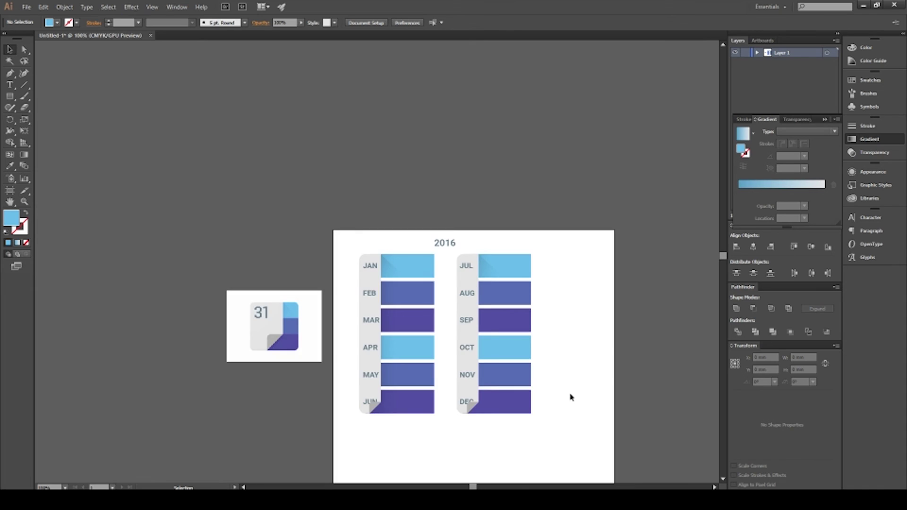
pyautogui.scroll(-3, 590, 419)
pyautogui.moveTo(582, 400); pyautogui.dragTo(365, 152)
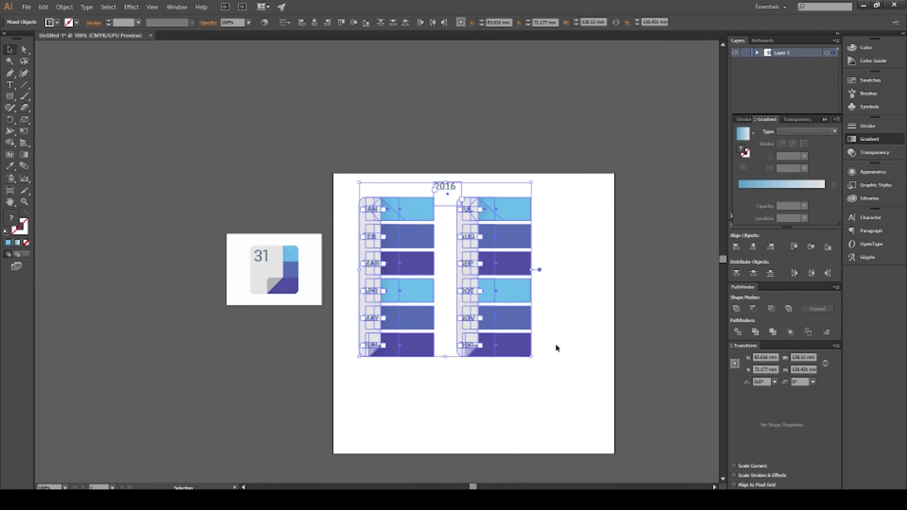
pyautogui.moveTo(532, 358); pyautogui.dragTo(609, 448)
pyautogui.moveTo(579, 307); pyautogui.dragTo(566, 304)
pyautogui.click(186, 199)
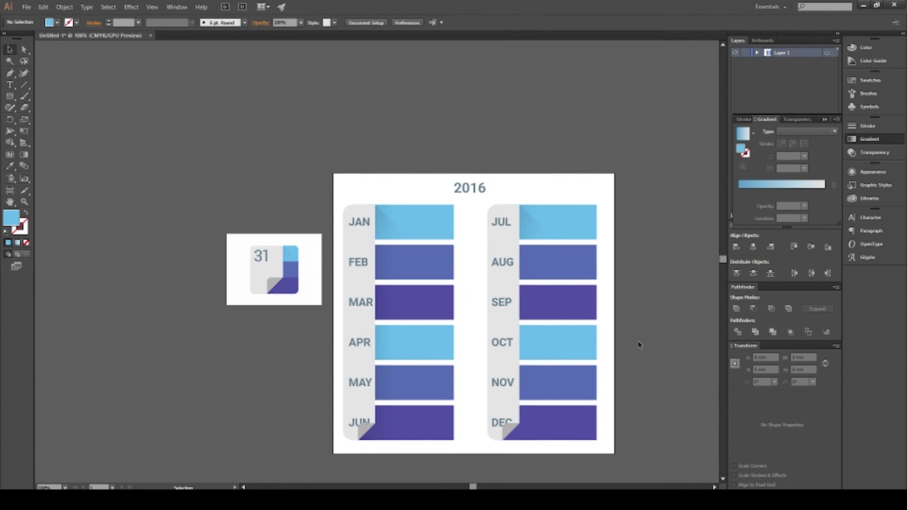
# - Move the whole enlarged calendar, including the 2016 title, slightly to the right on the artboard
pyautogui.scroll(1, 639, 371)
pyautogui.scroll(-1, 611, 355)
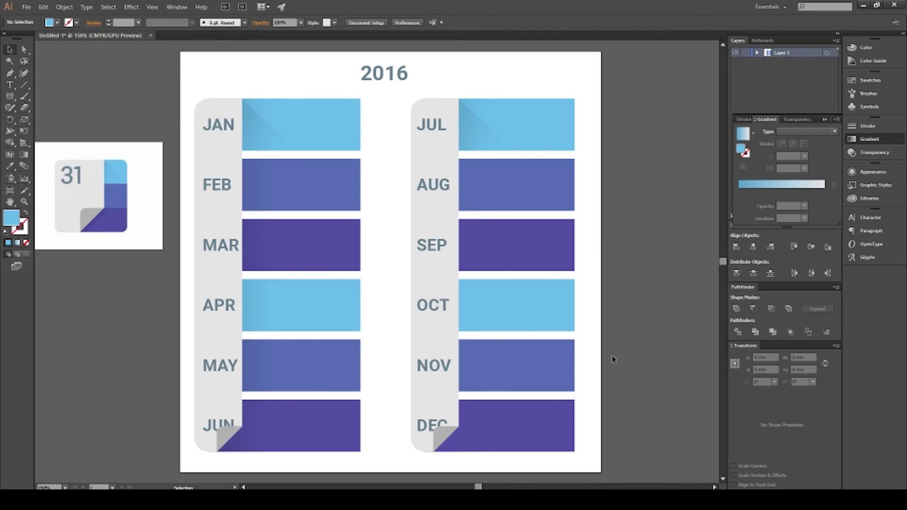
pyautogui.hscroll(-1, 612, 356)
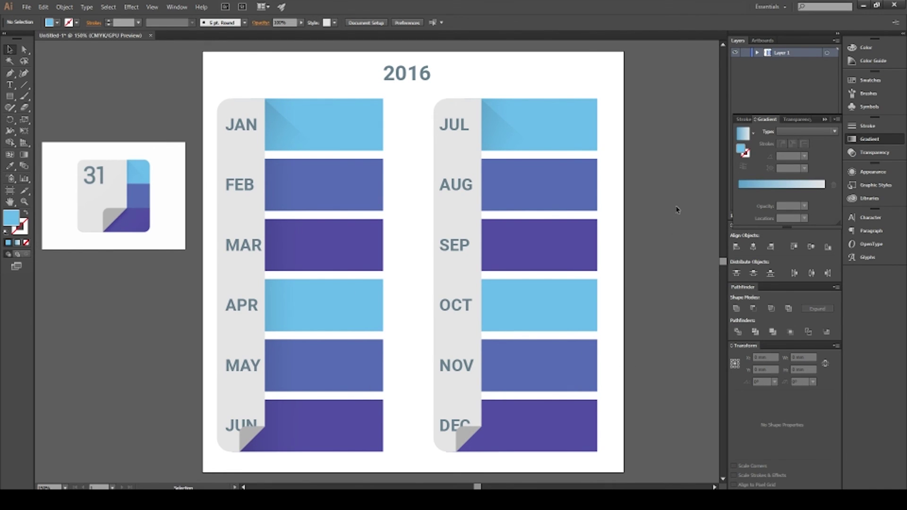
pyautogui.scroll(-1, 135, 379)
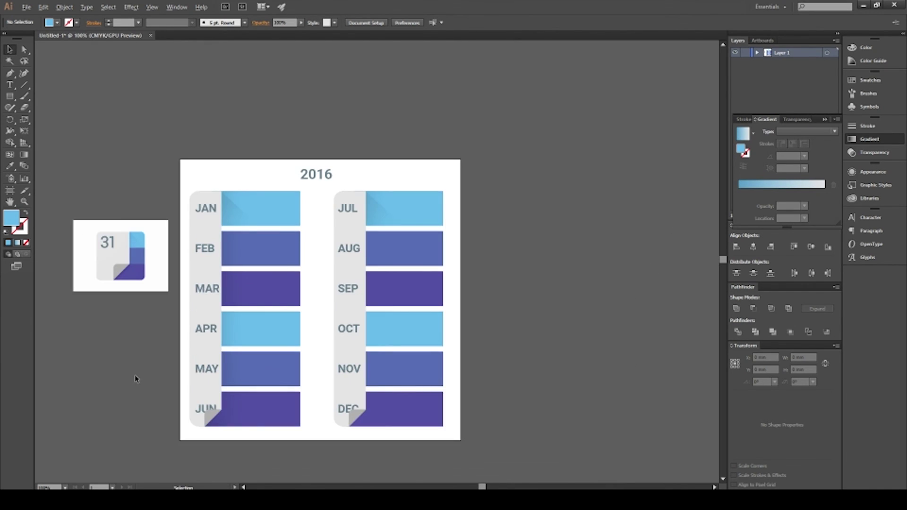
pyautogui.click(245, 211)
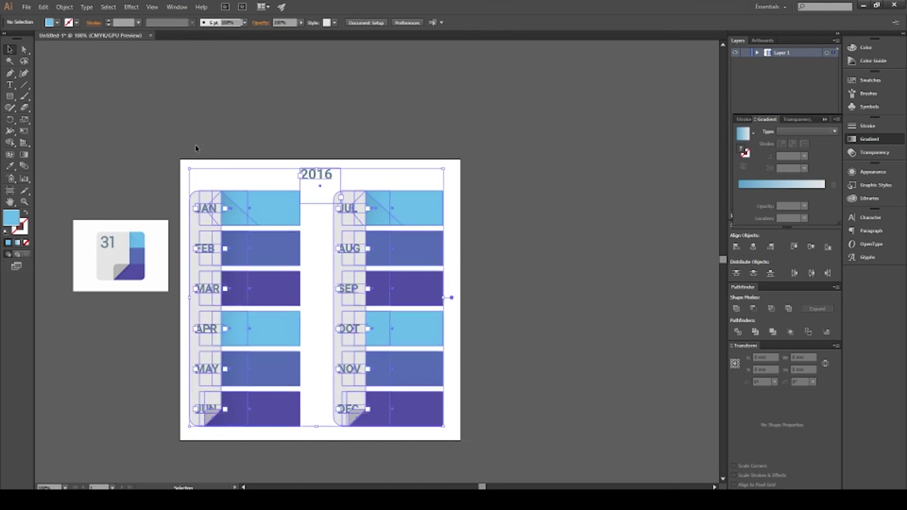
pyautogui.moveTo(281, 219); pyautogui.dragTo(294, 218)
pyautogui.click(580, 355)
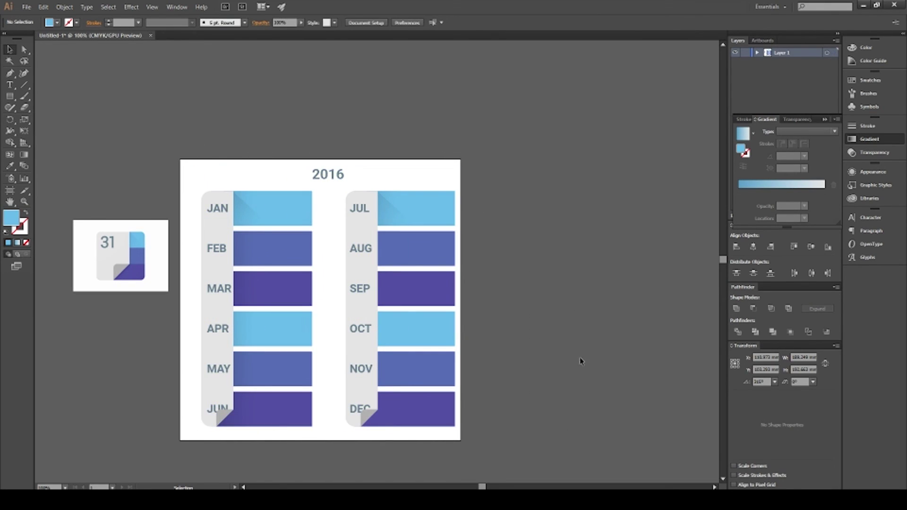
pyautogui.moveTo(525, 381); pyautogui.dragTo(593, 392)
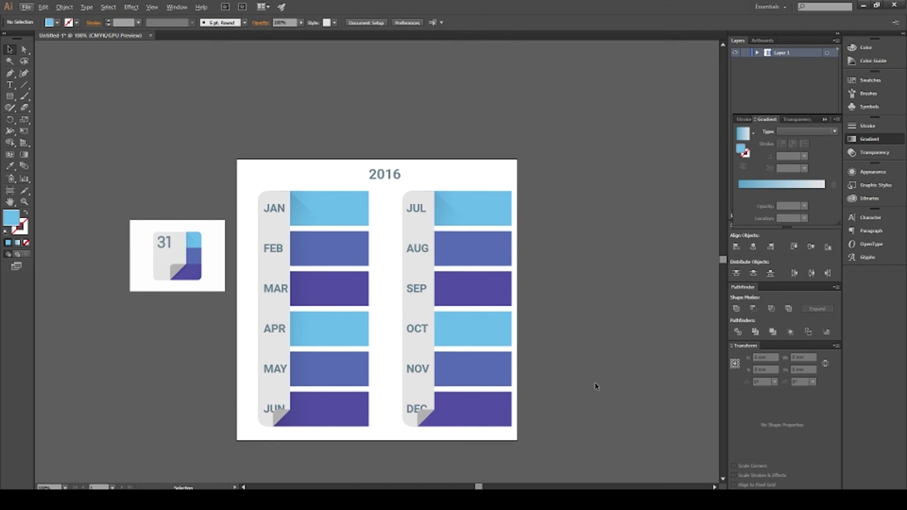